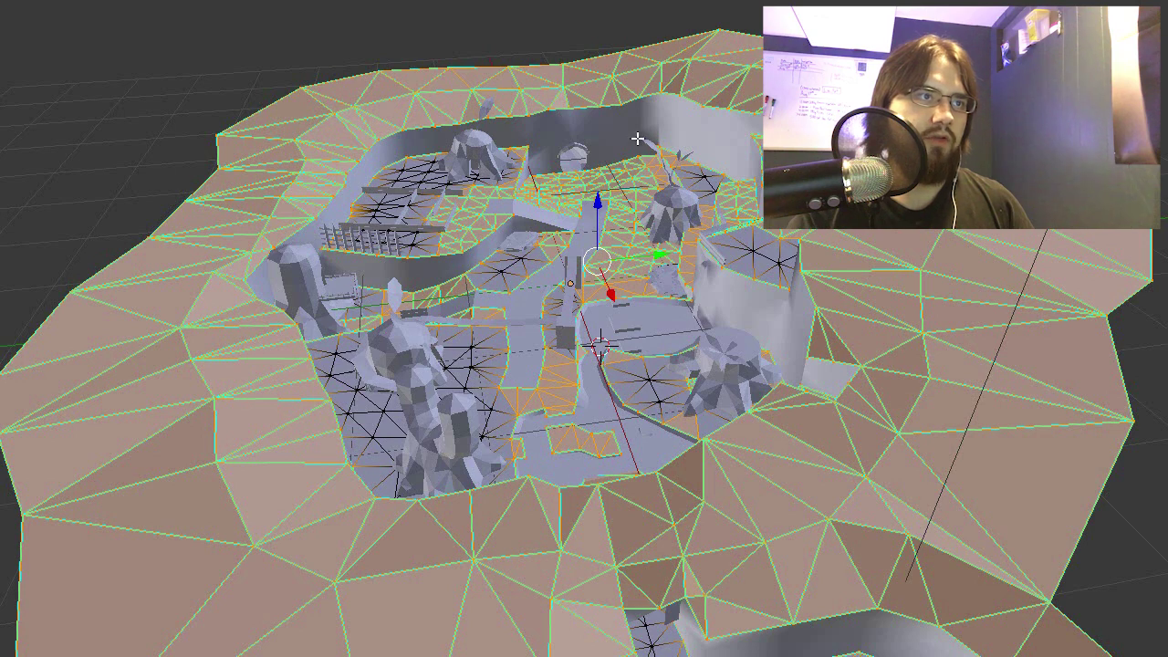
Step: Examine the level's terrain and props from several angles in Object Mode, comparing them with the Edit Mode wireframe
key("Tab")
scroll(592, 338, "up", 3)
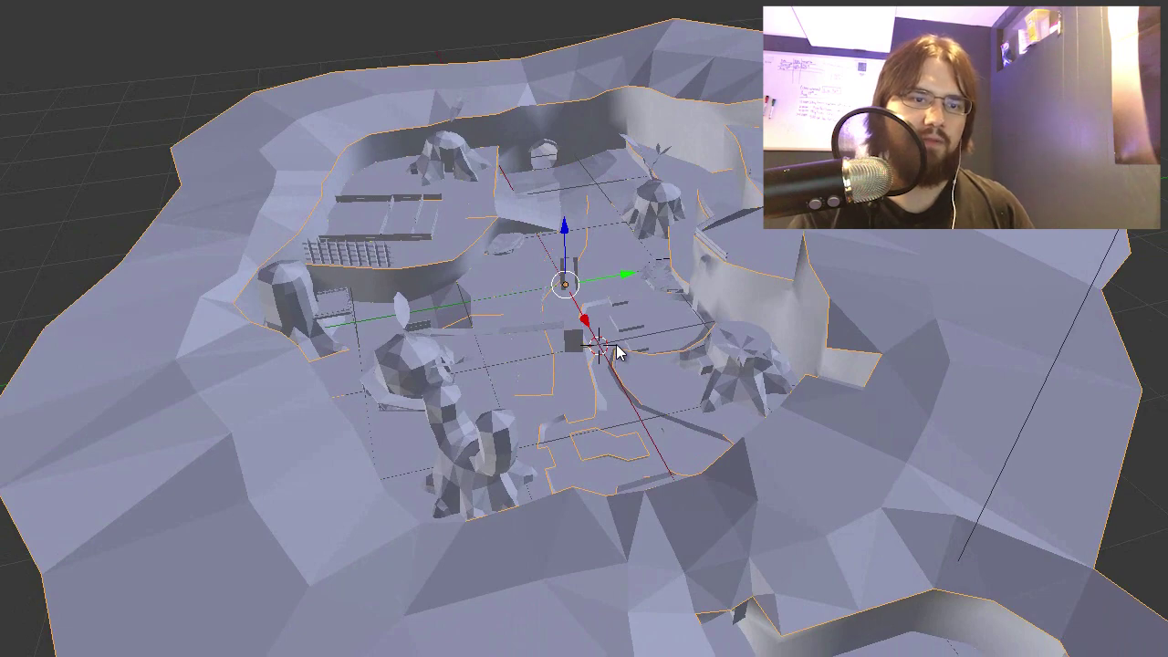
middle_click_drag(616, 352, 672, 347)
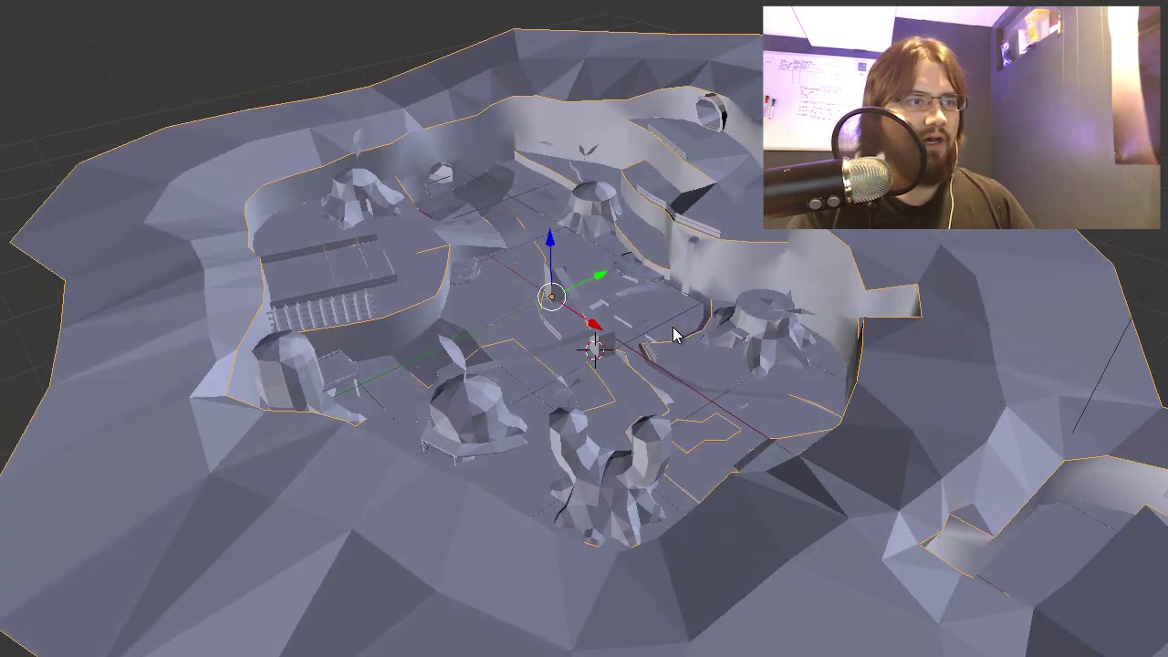
mouse_move(745, 324)
middle_mouse_down()
mouse_move(774, 342)
mouse_move(748, 349)
middle_mouse_up()
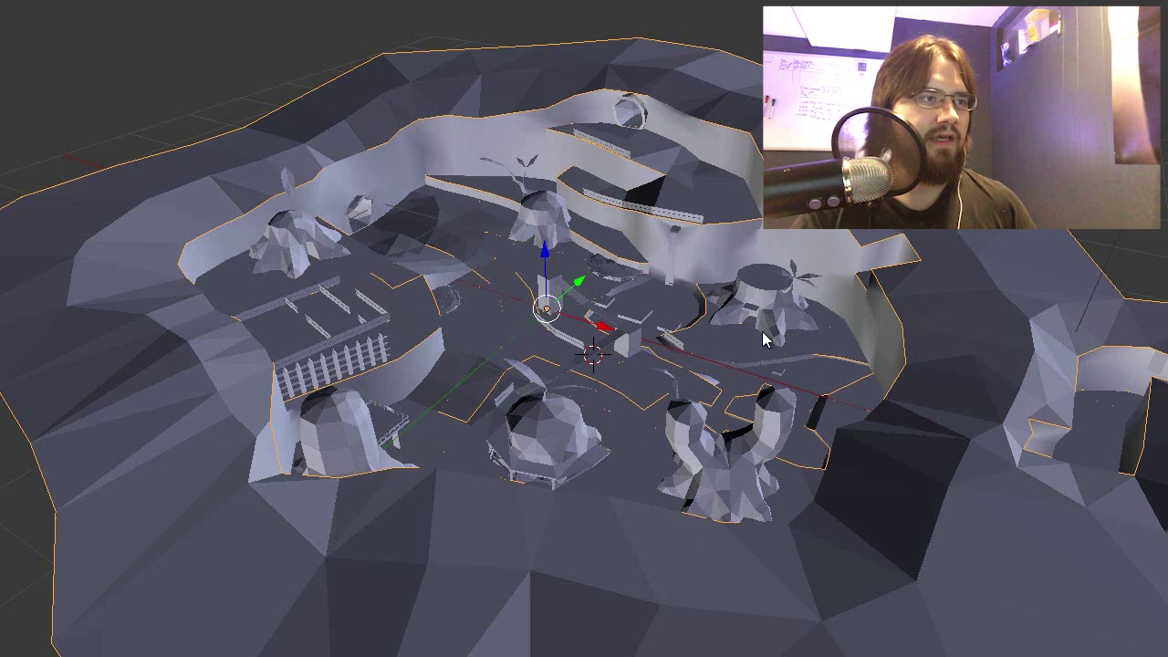
middle_click_drag(724, 385, 686, 374)
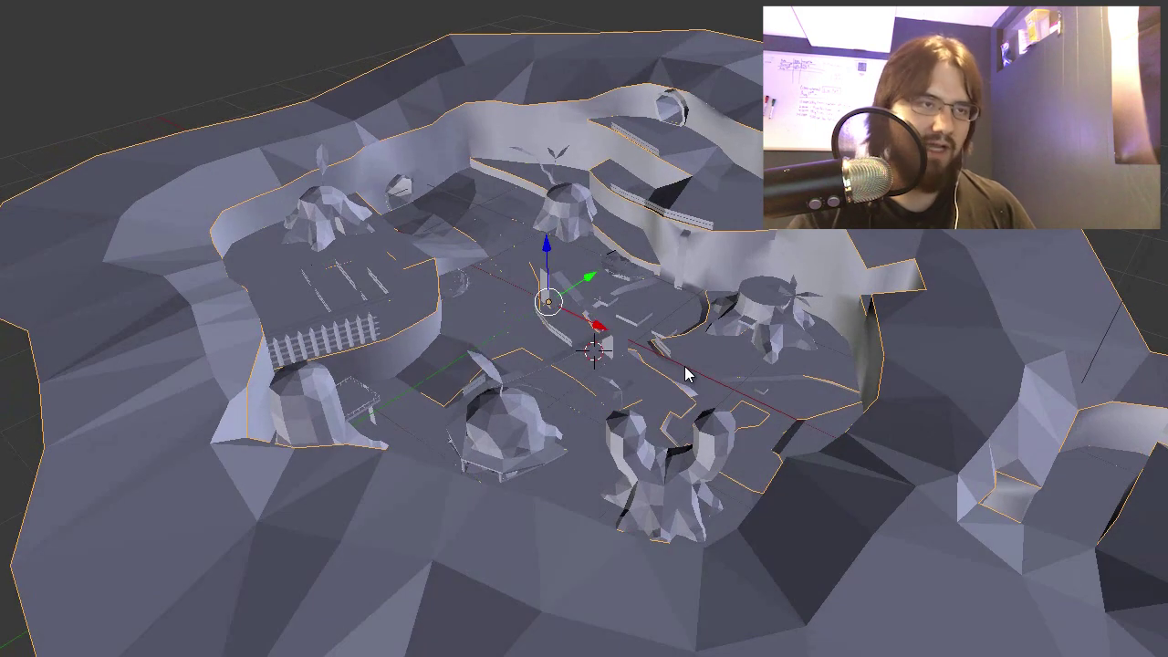
key("Tab")
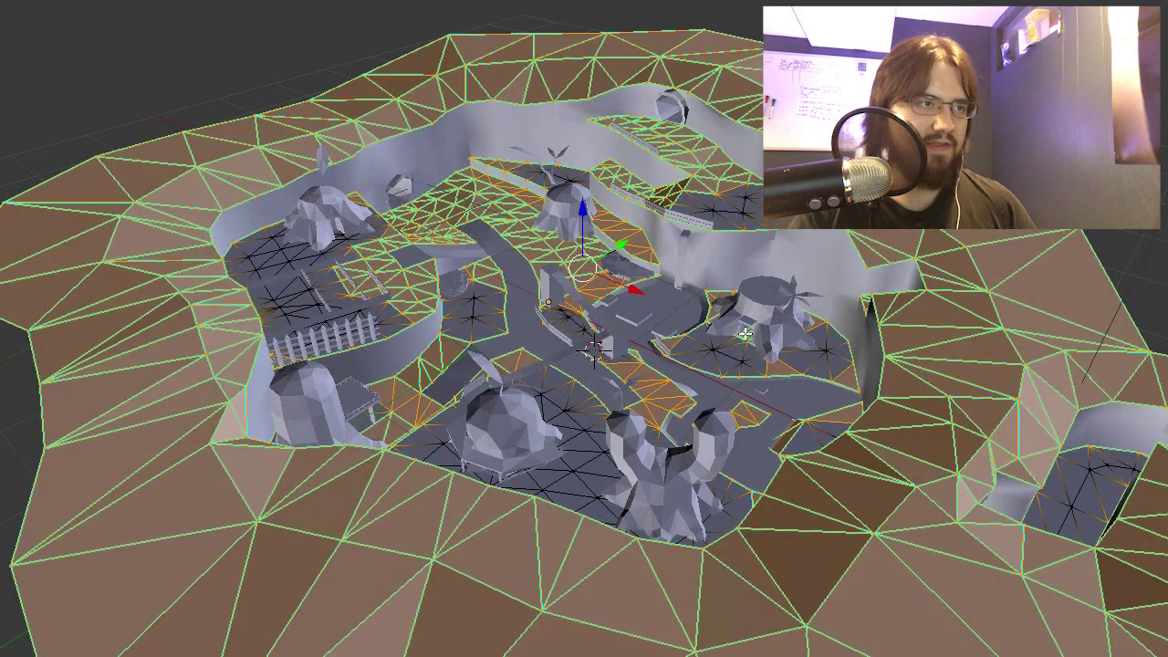
key("Tab")
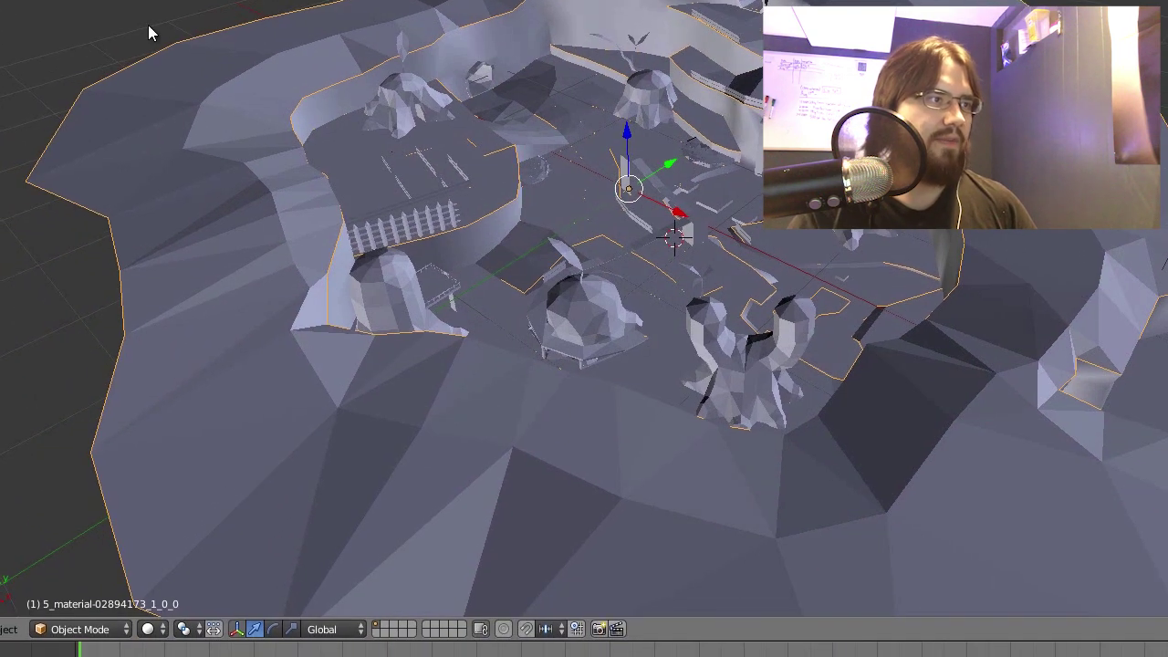
Step: Switch the terrain mesh to Edit Mode and toggle the selection of all its geometry
left_click(81, 629)
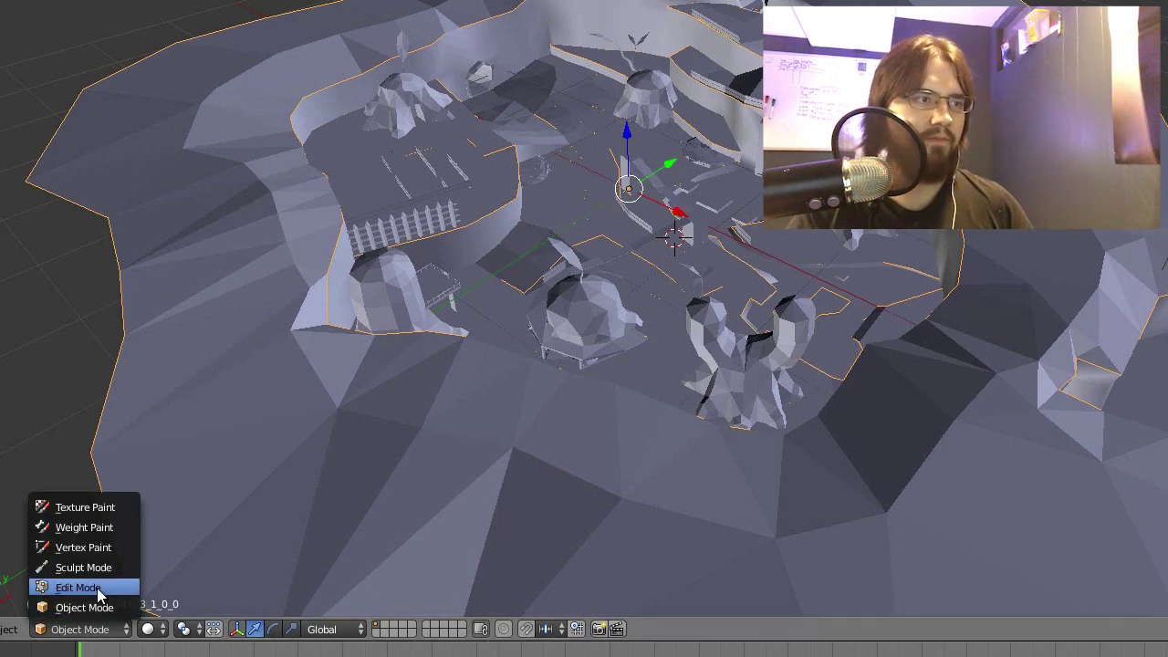
left_click(68, 587)
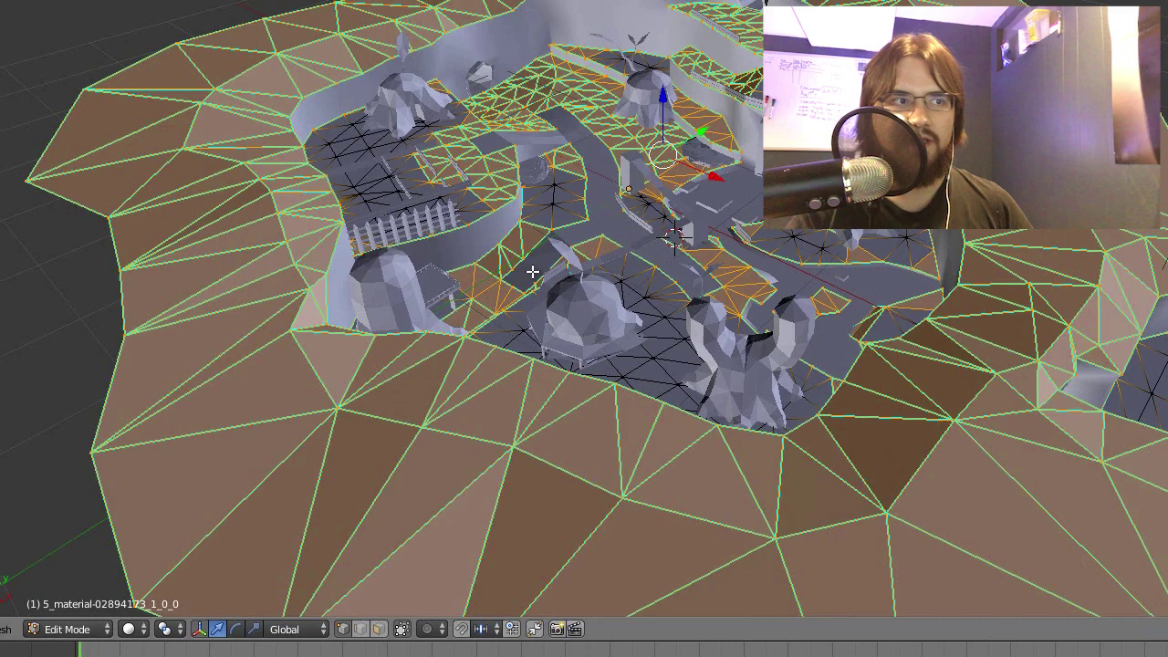
key("a")
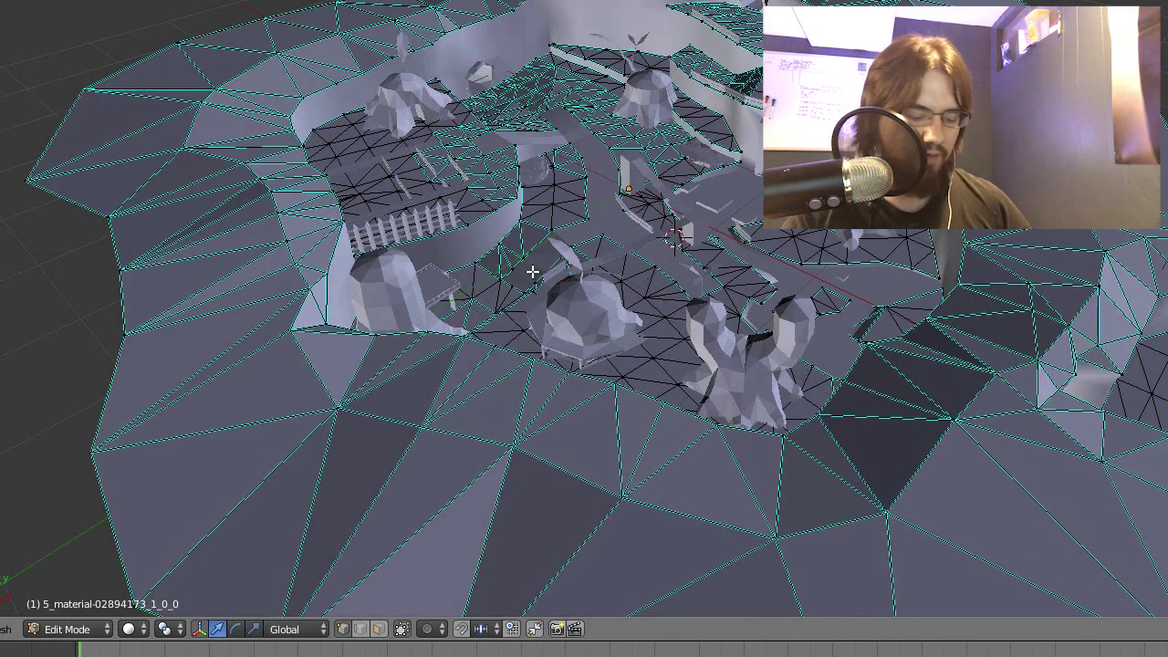
key("a")
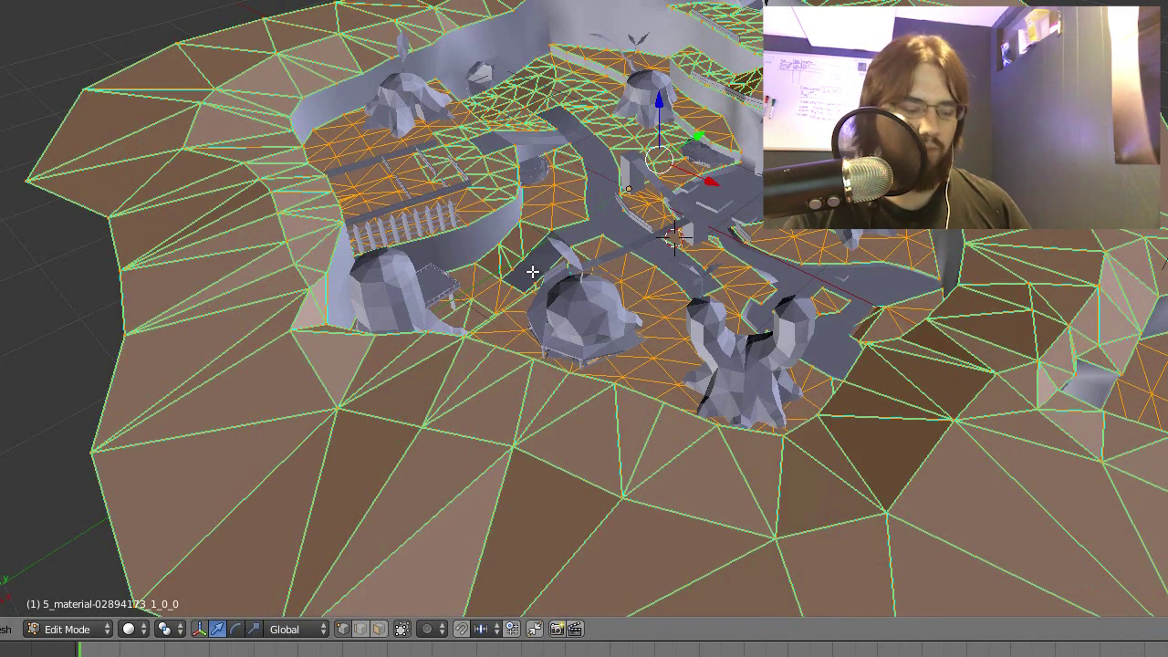
key("a")
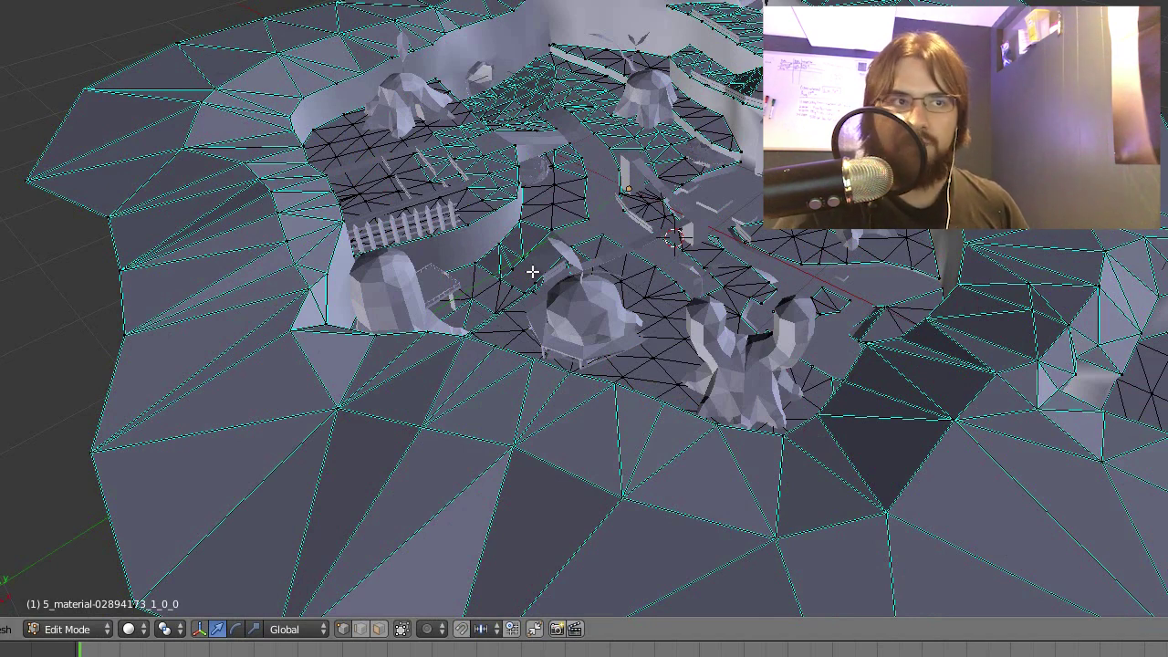
key("a")
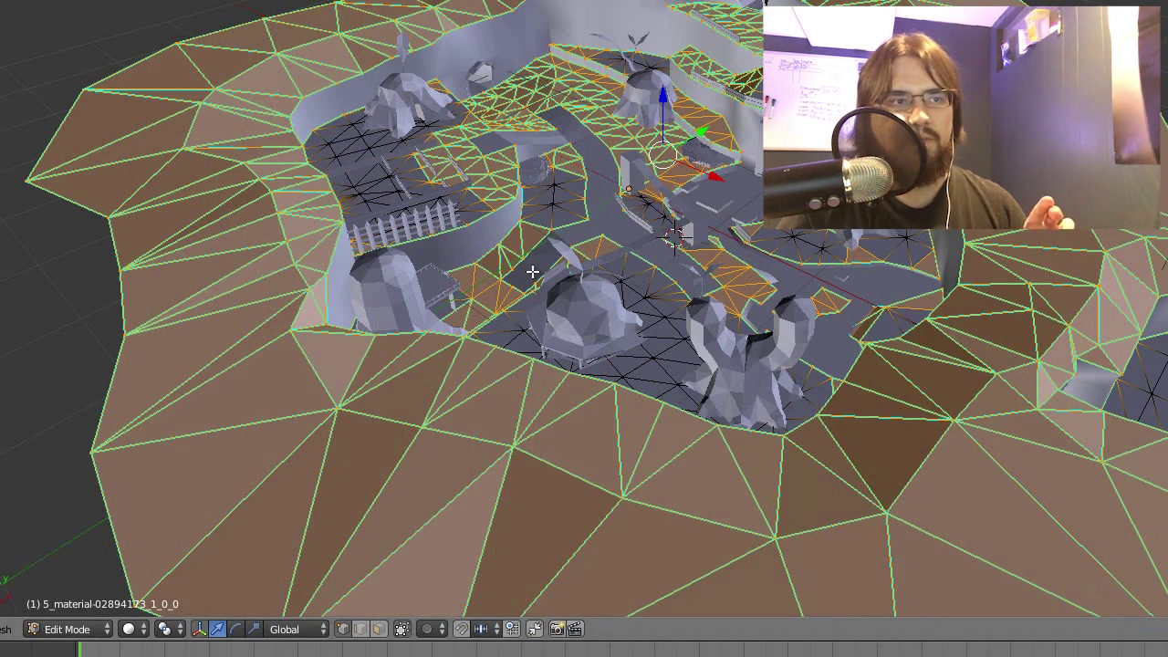
scroll(532, 271, "down", 1)
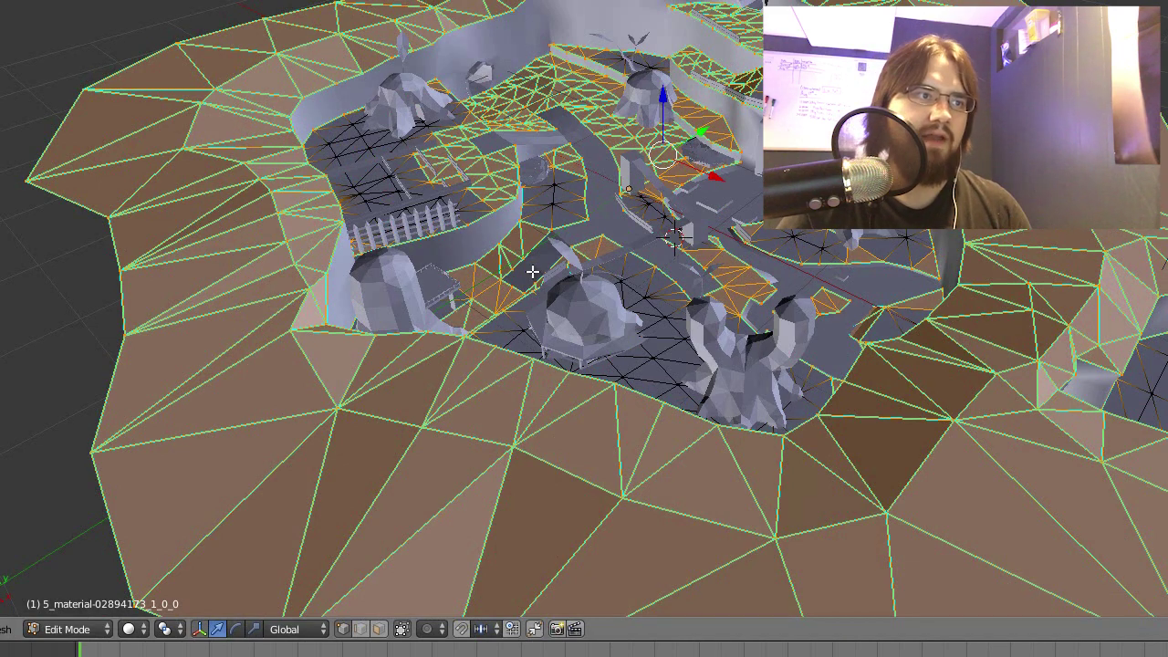
scroll(532, 271, "up", 1)
scroll(532, 270, "down", 1)
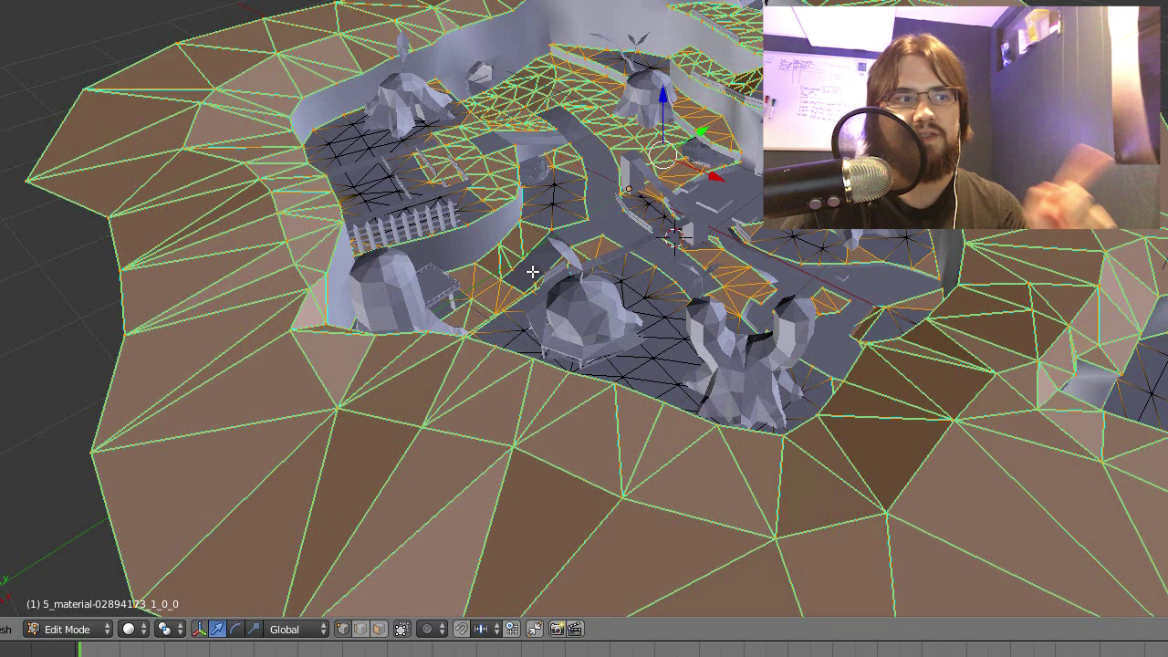
scroll(531, 271, "up", 1)
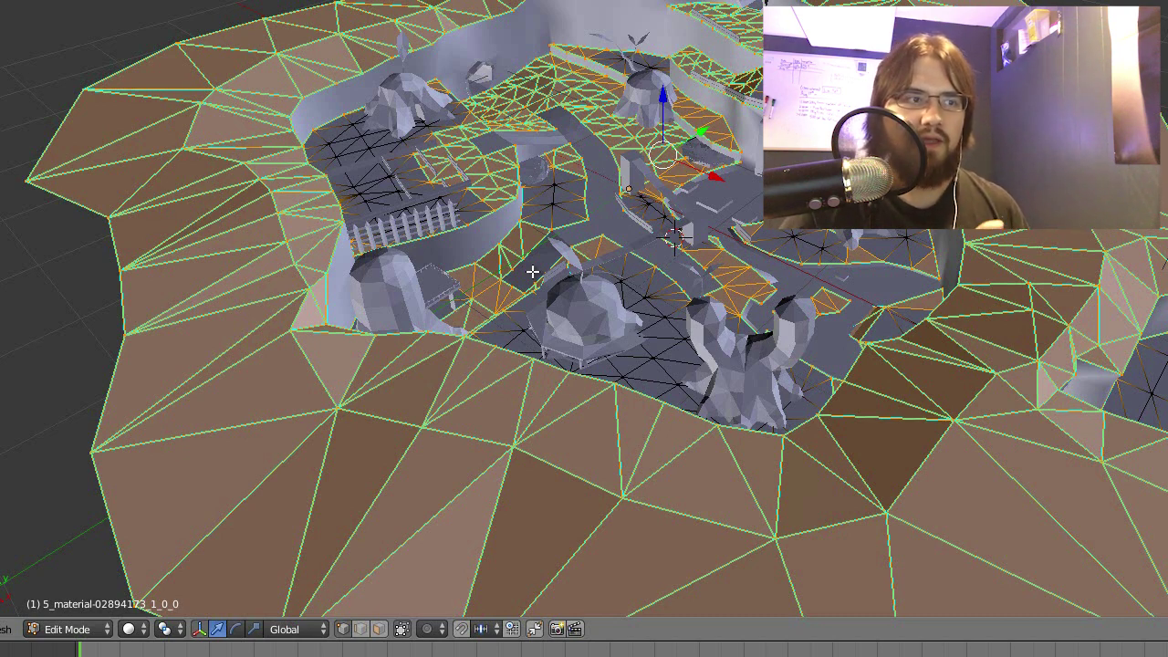
scroll(531, 271, "down", 1)
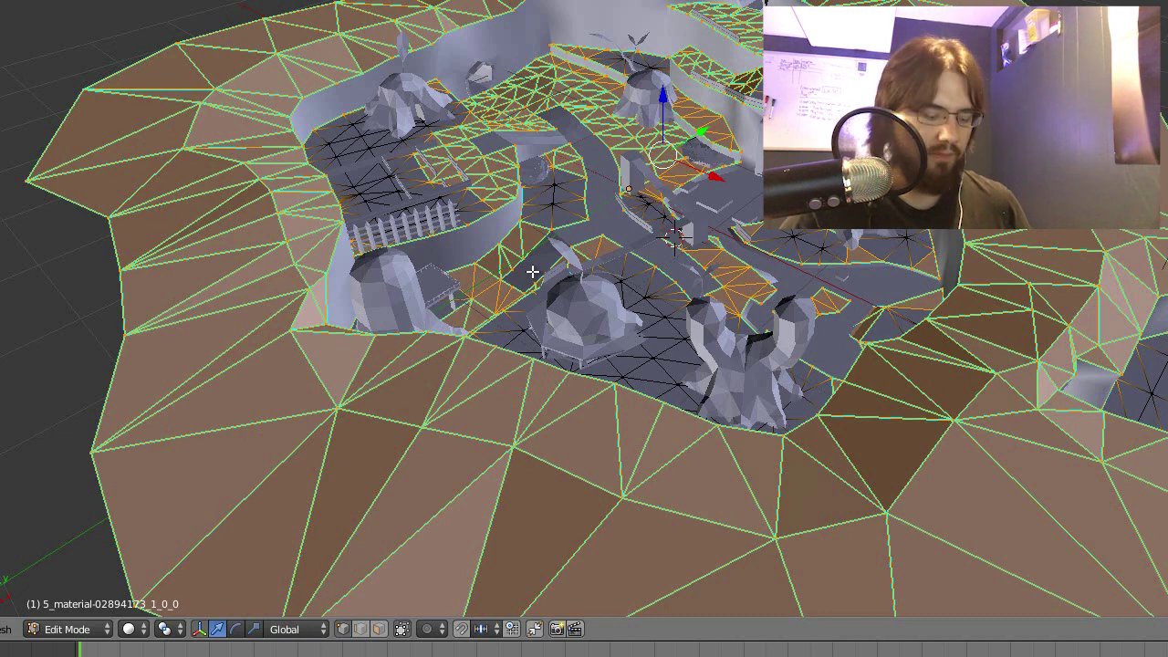
scroll(532, 271, "up", 1)
Step: Return to Object Mode, select the level's separate material mesh objects, starting with 7_material-03766524, and join them into one object
key("Tab")
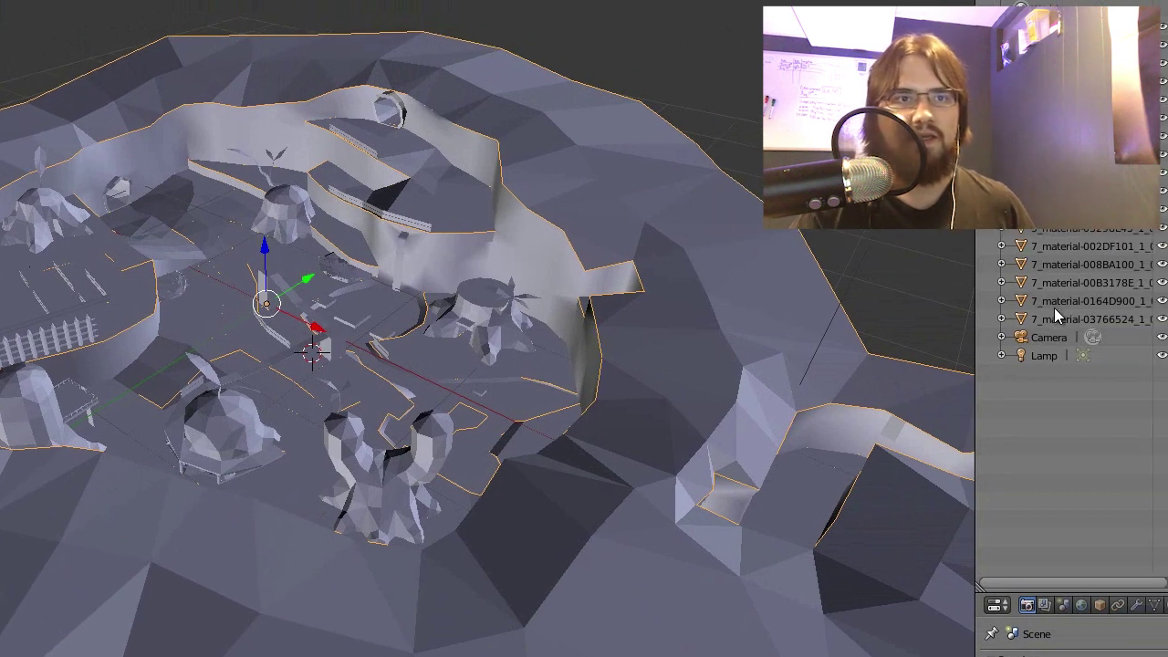
left_click(1055, 317)
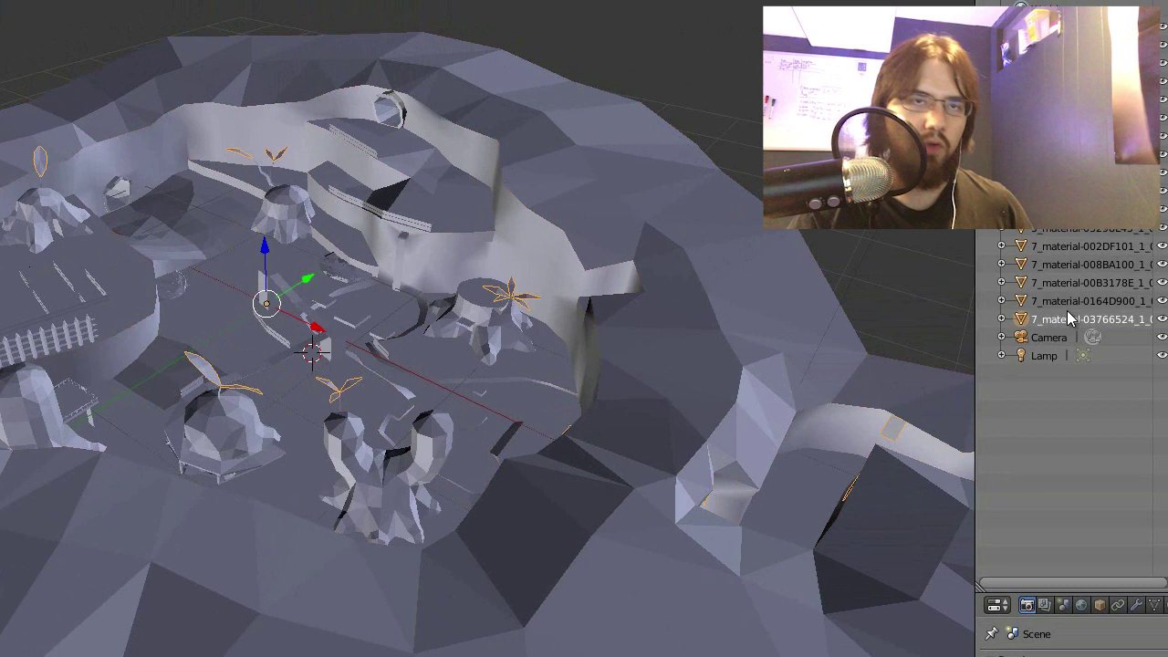
left_click(1068, 297, "ctrl")
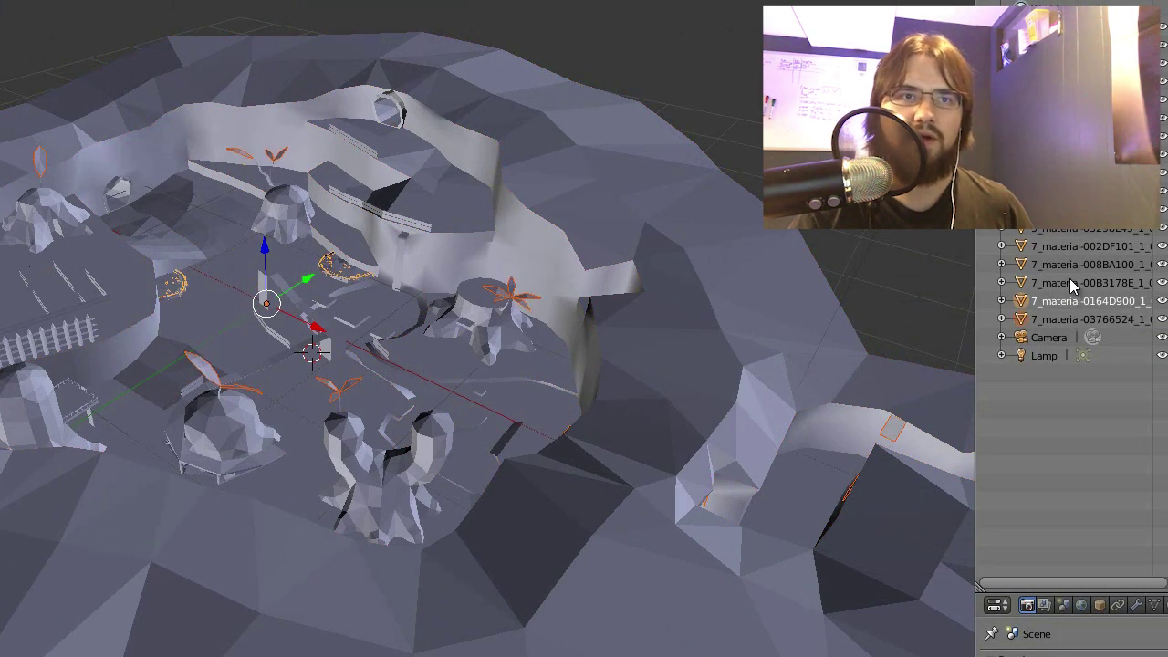
left_click(1070, 281, "ctrl")
left_click(1073, 264, "ctrl")
left_click(1075, 245, "ctrl")
left_click(1076, 227, "ctrl")
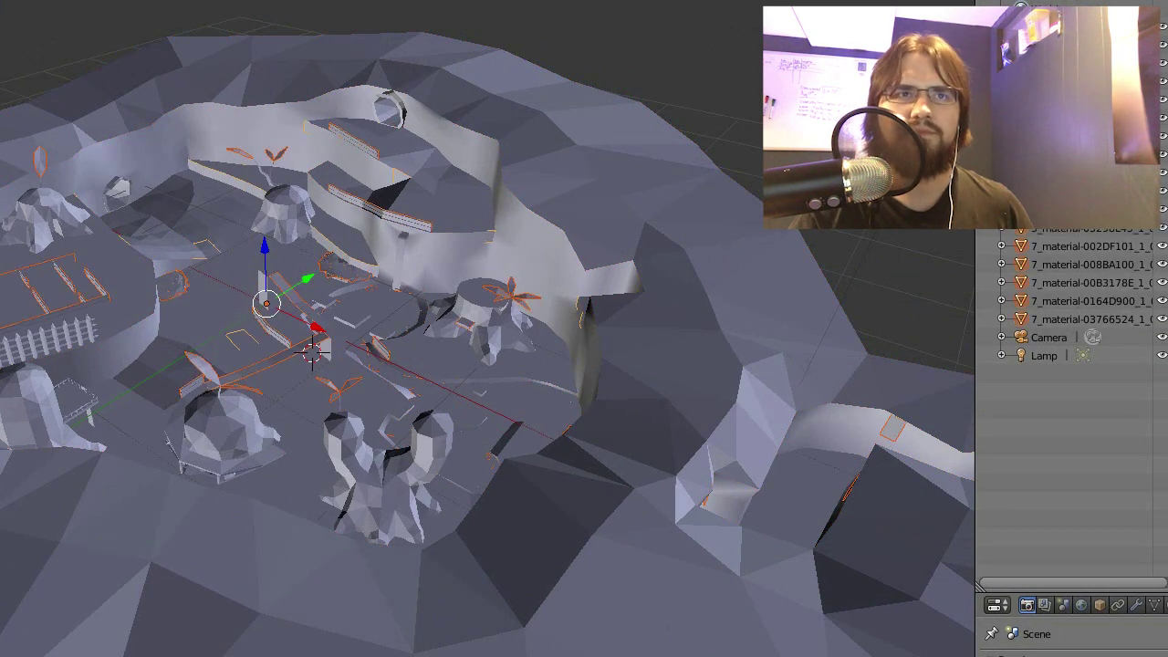
left_click(1078, 209, "ctrl")
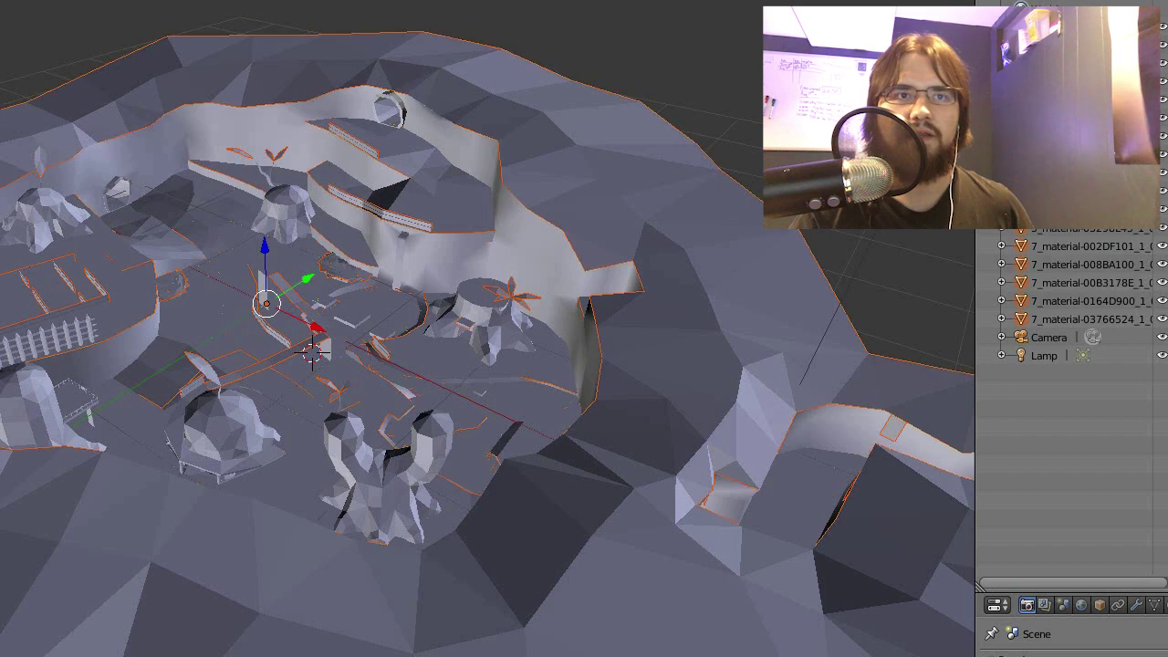
left_click(1080, 191, "ctrl")
left_click(1082, 173, "ctrl")
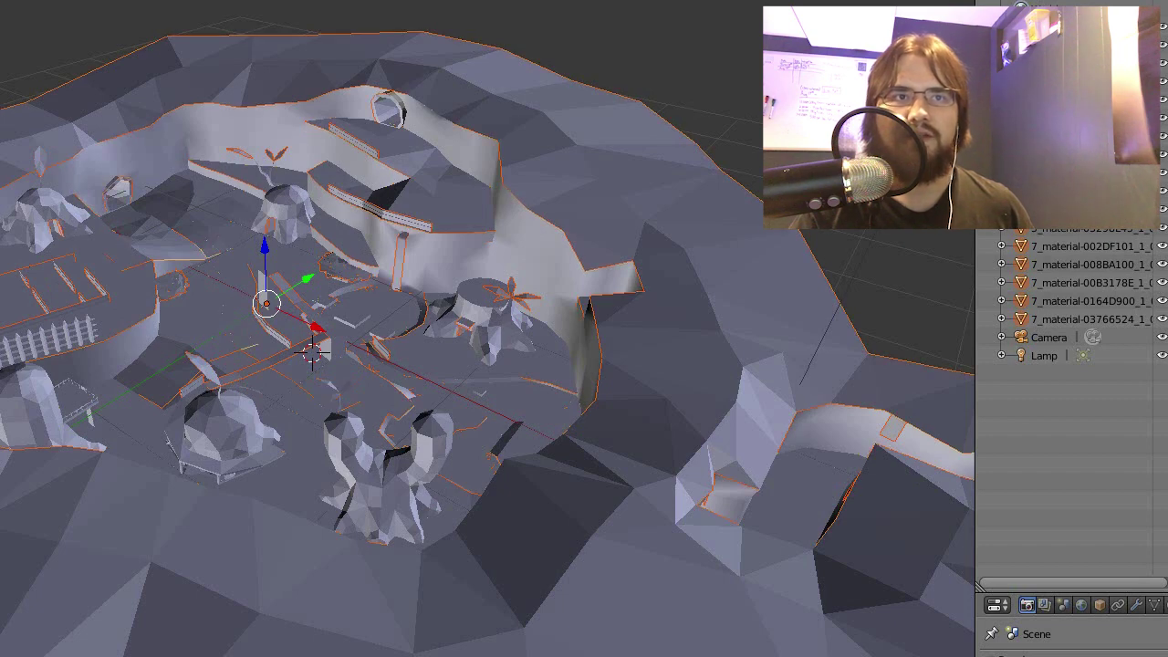
left_click(1083, 154, "ctrl")
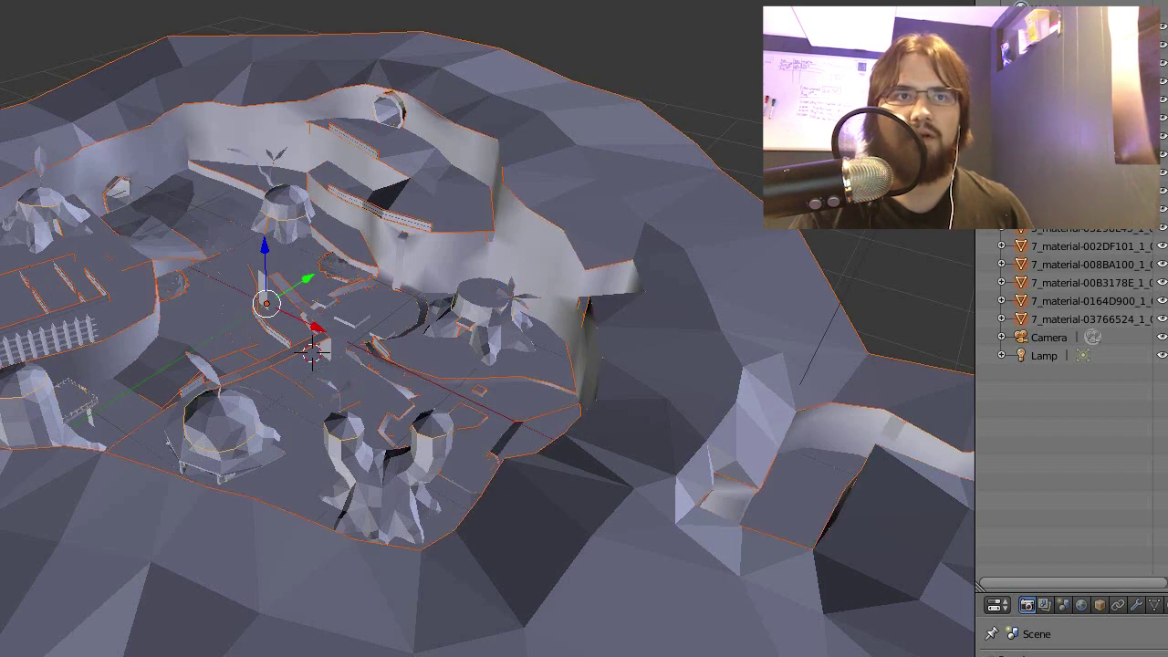
left_click(1085, 135, "ctrl")
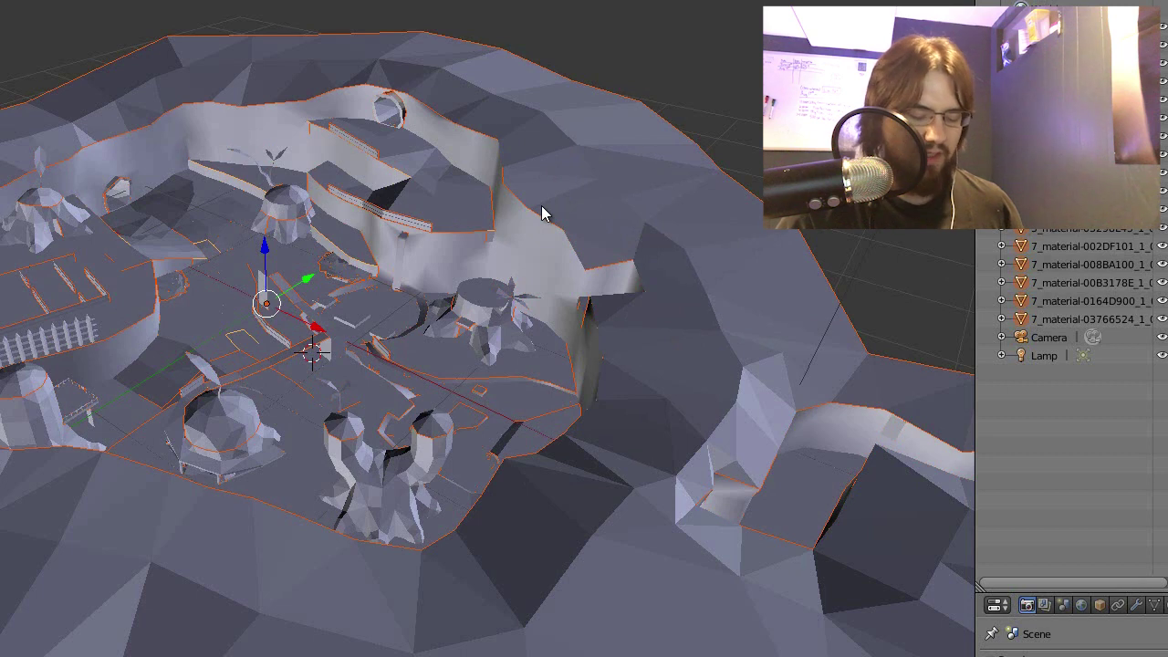
key("ctrl+j")
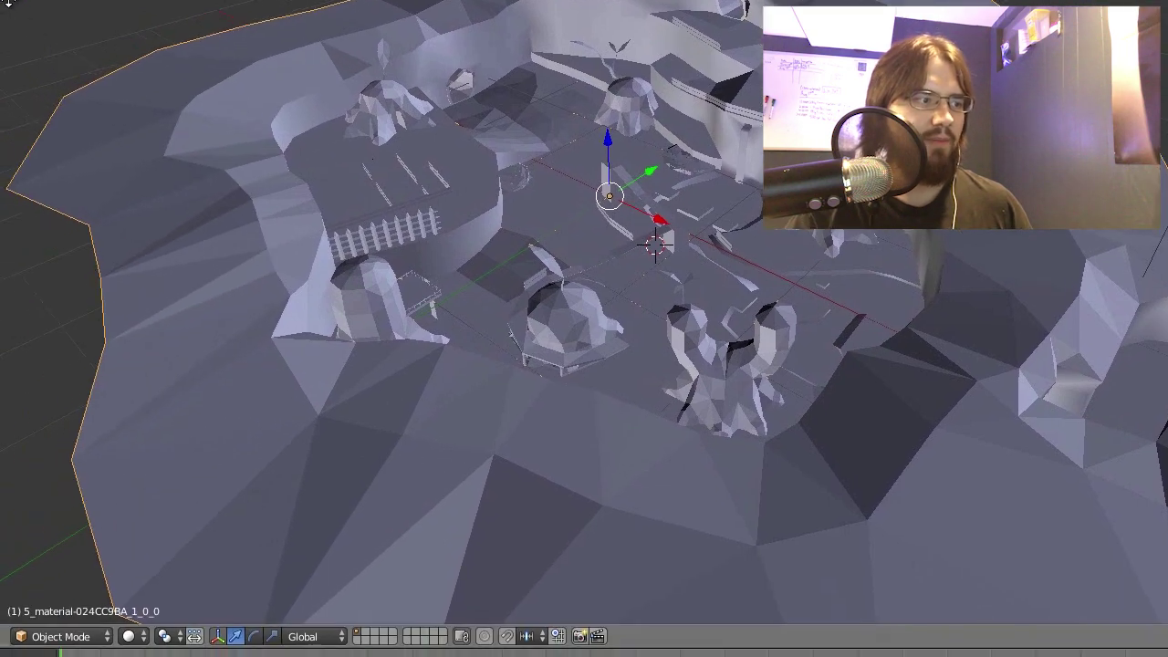
Step: Select all geometry of the joined level mesh in Edit Mode and run Remove Doubles on it
left_click(50, 630)
left_click(77, 588)
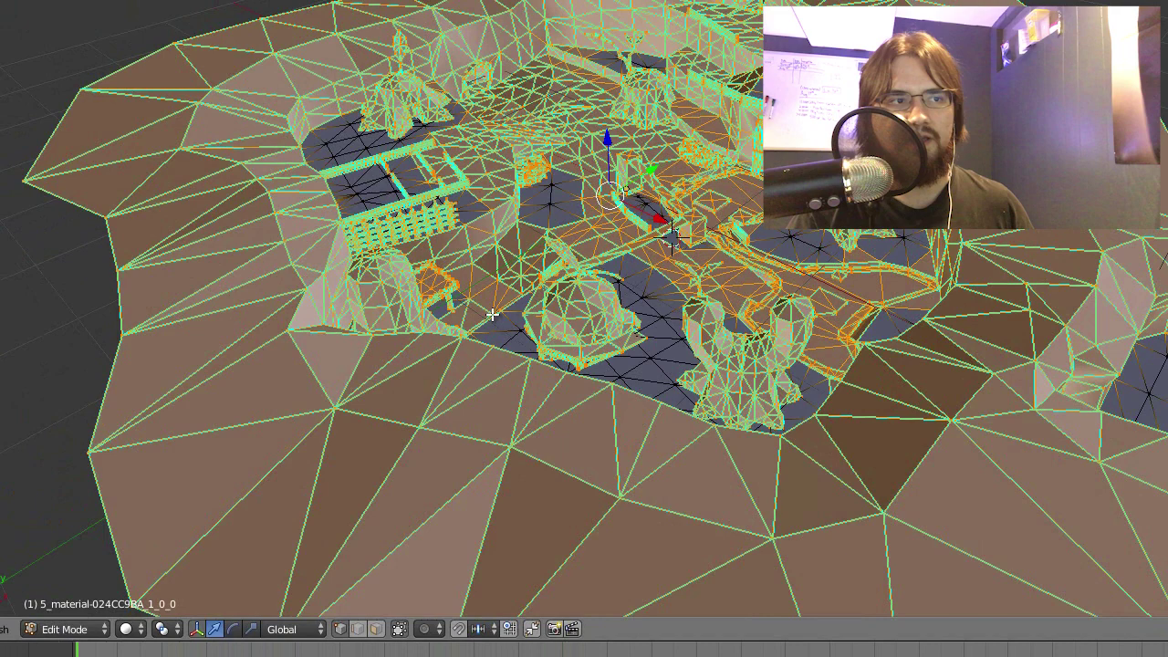
key("a")
key("a")
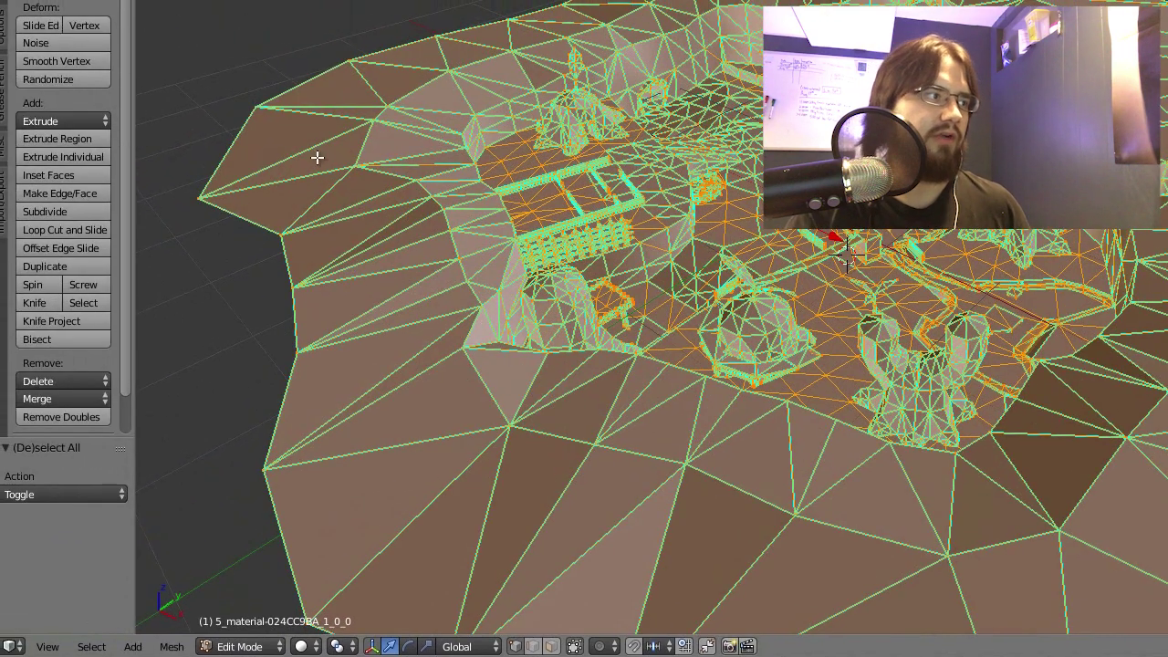
scroll(58, 305, "down", 2)
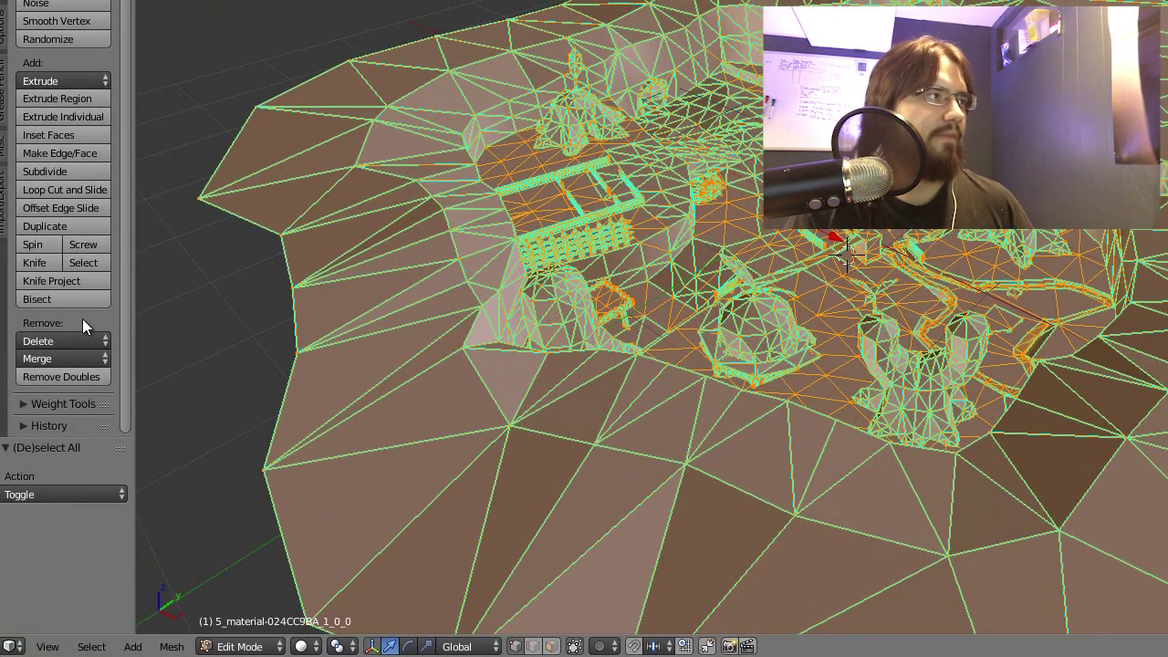
scroll(80, 105, "up", 2)
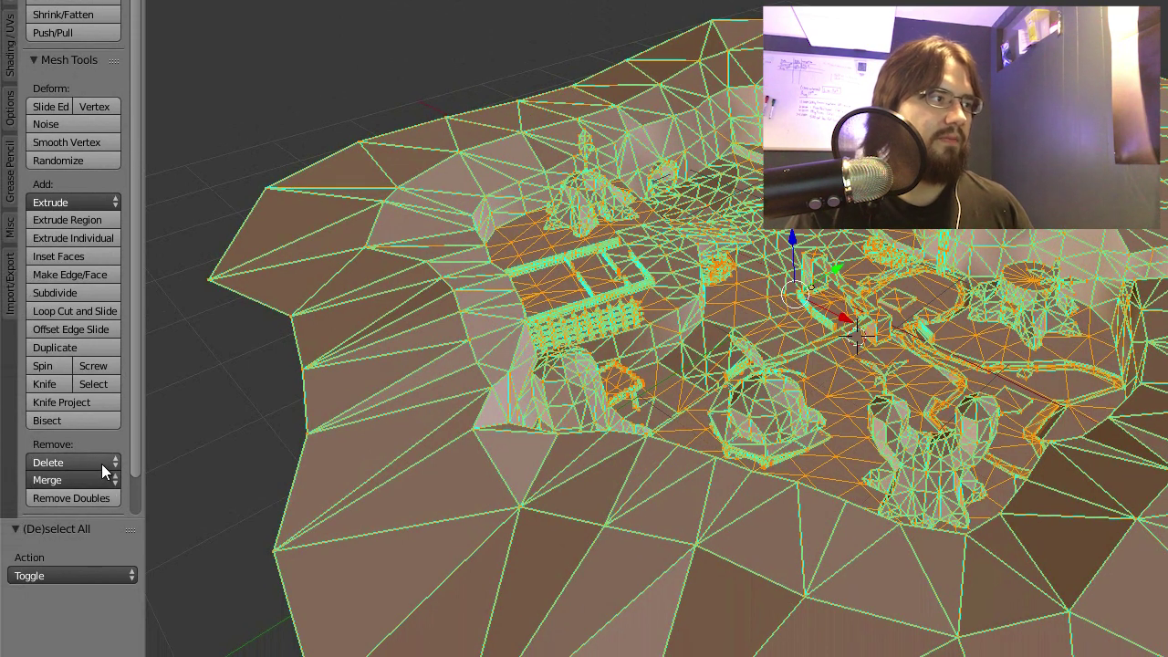
scroll(102, 465, "down", 1)
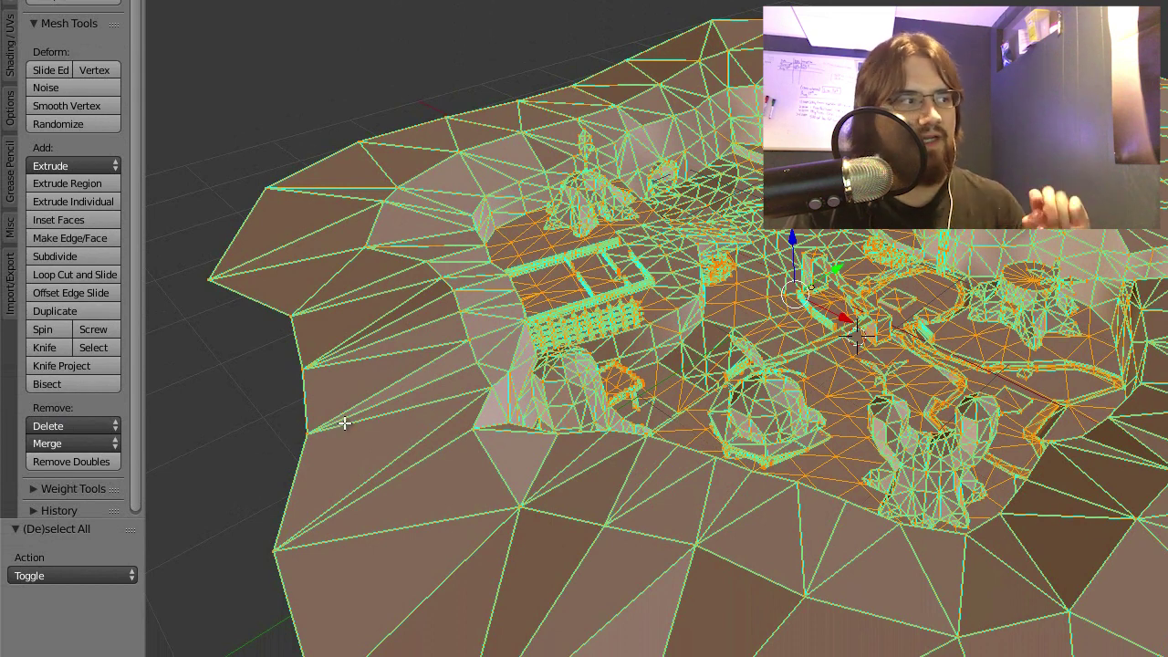
left_click(94, 461)
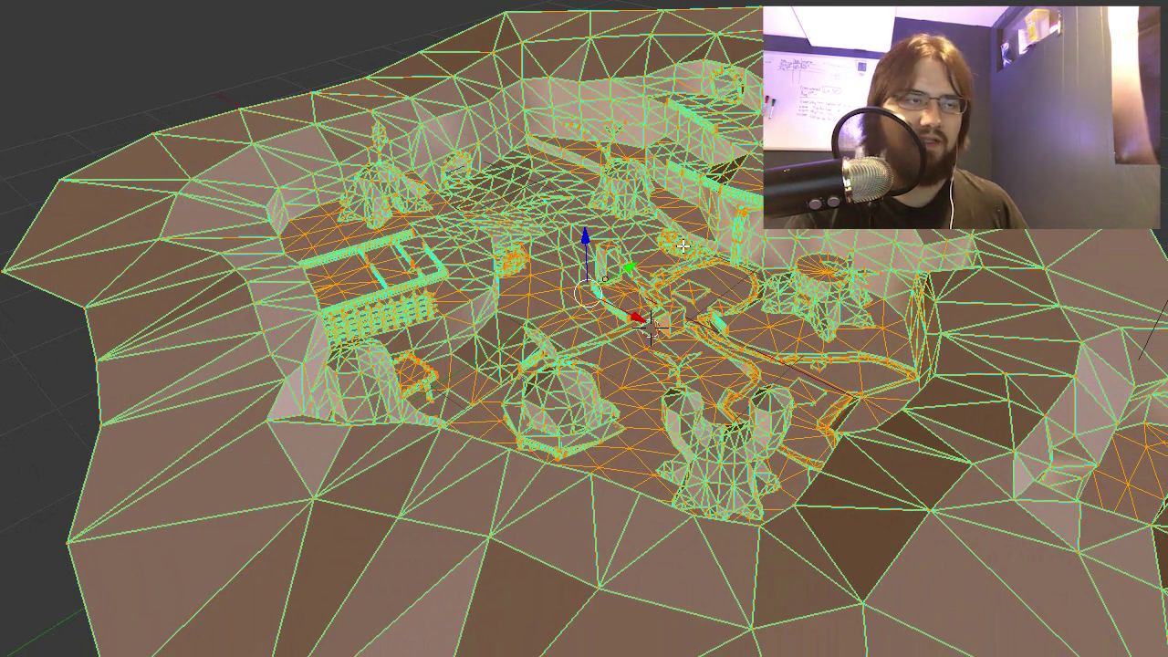
Step: Deselect the whole level mesh, then select only the linked geometry of the ground path in Edit Mode
key("a")
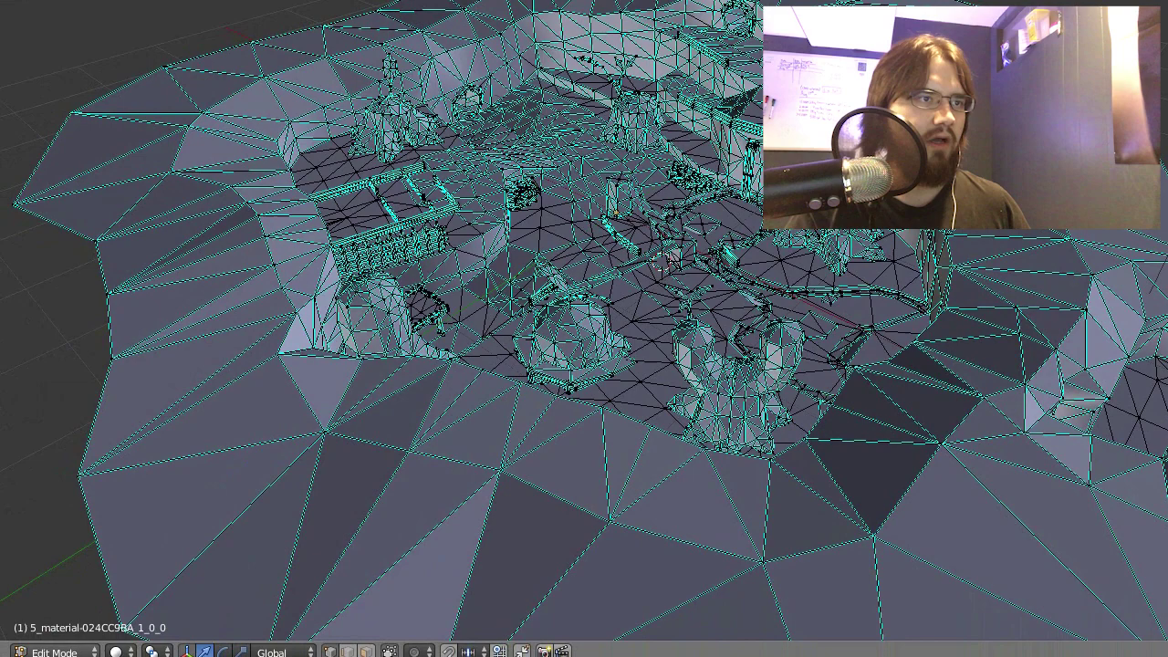
left_click(64, 650)
left_click(52, 628)
middle_click_drag(543, 360, 709, 243)
scroll(690, 254, "up", 5)
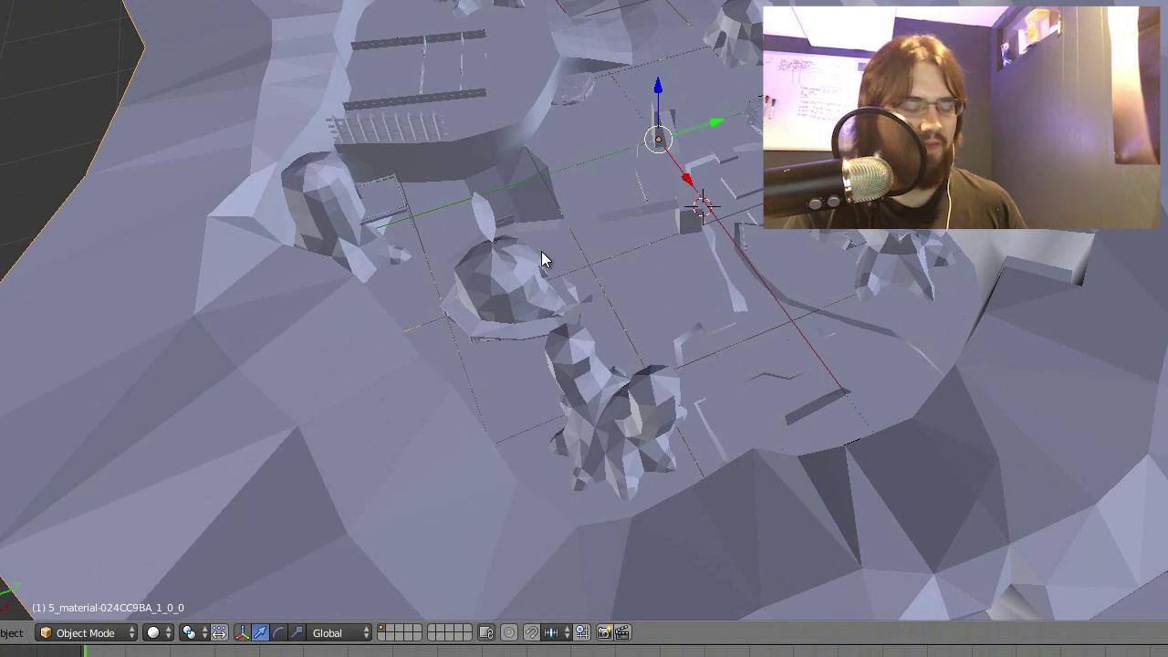
key("Tab")
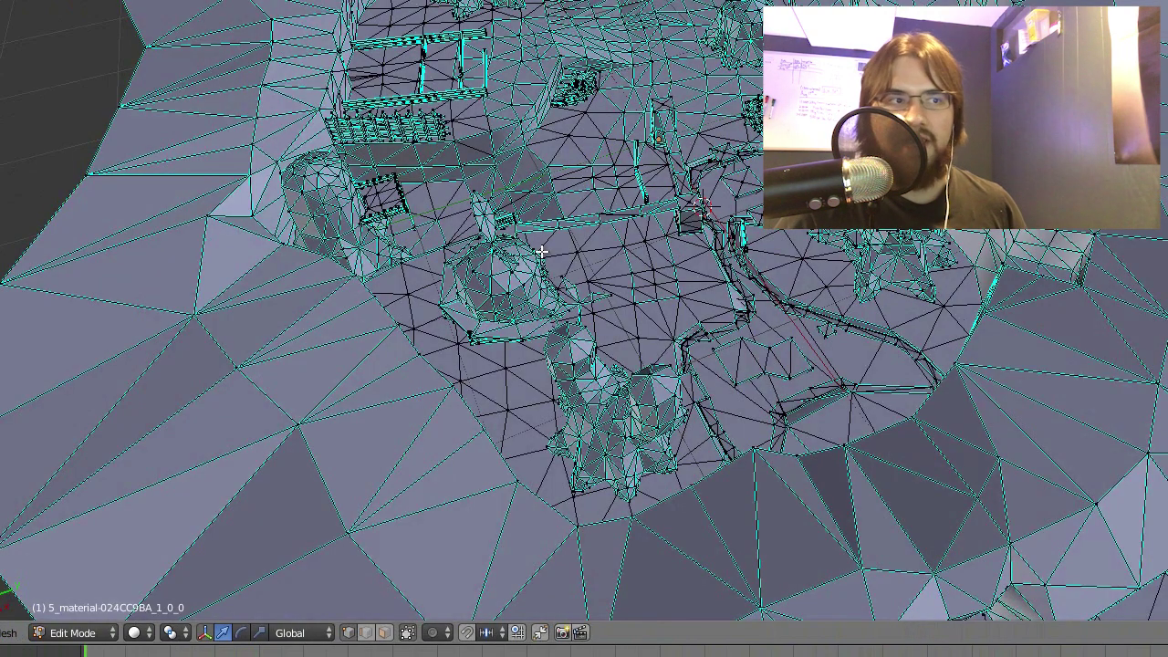
key("l")
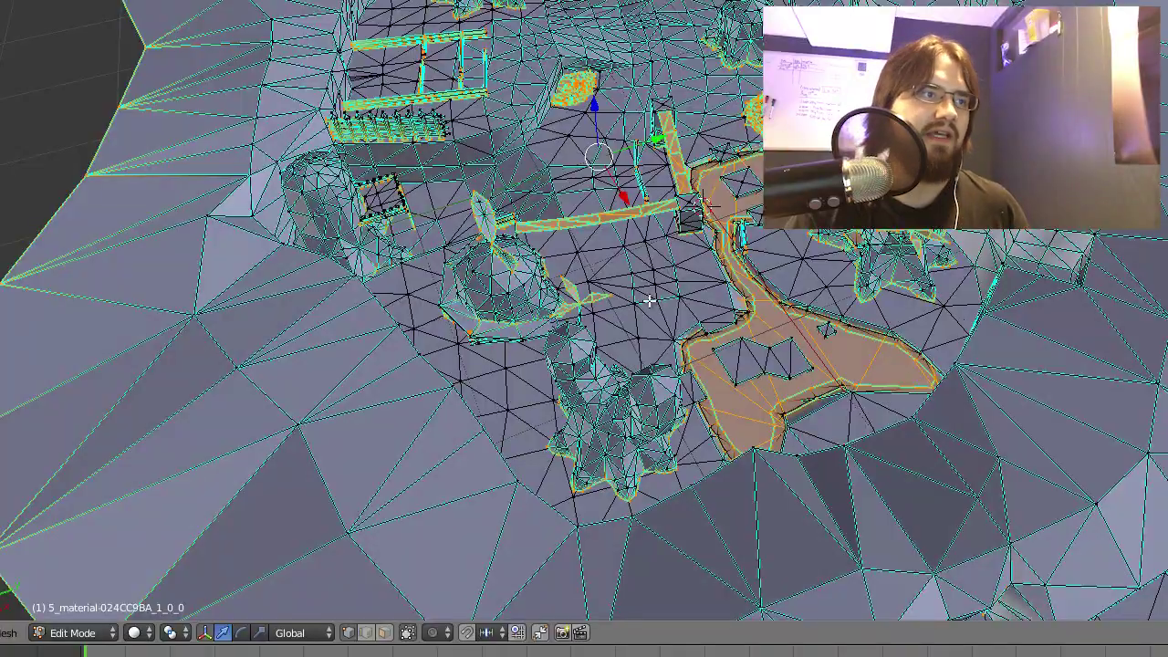
Step: Delete the selected linked path geometry from the joined level mesh
middle_click_drag(644, 294, 604, 285)
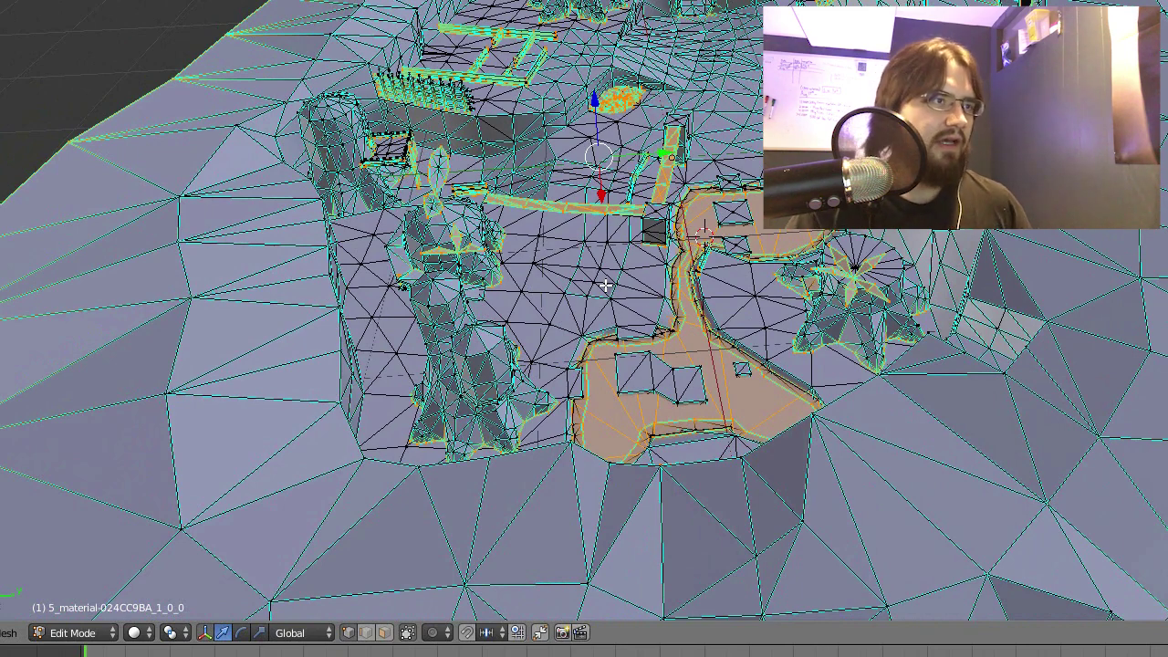
middle_click_drag(605, 286, 619, 249)
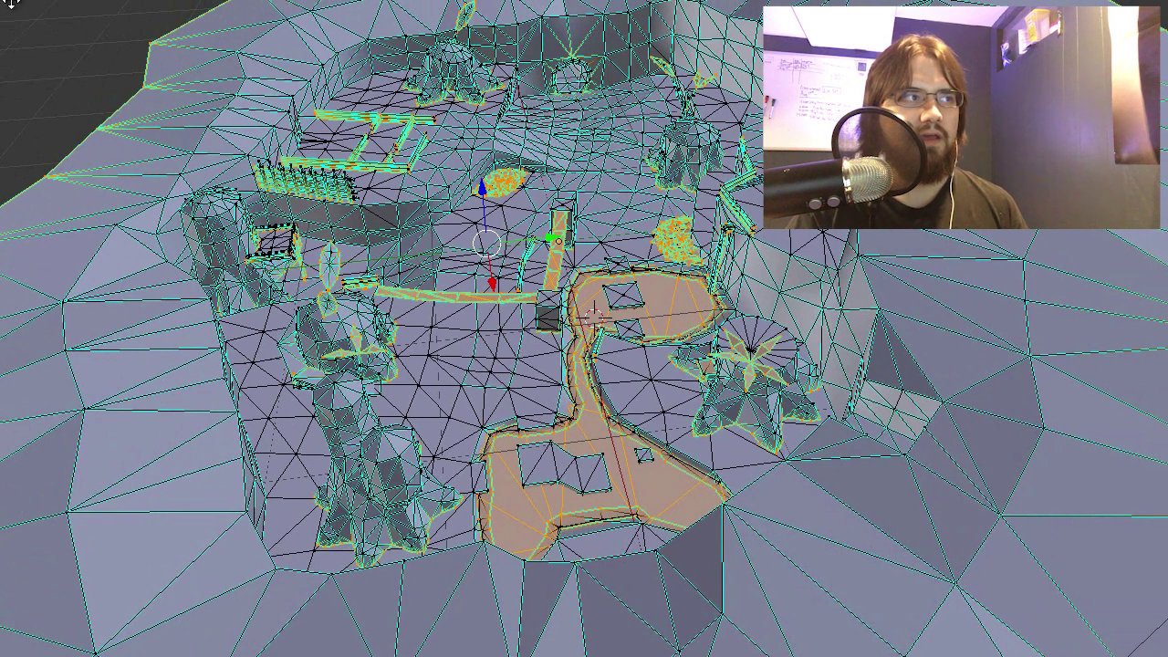
middle_click_drag(14, 3, 302, 252, "shift")
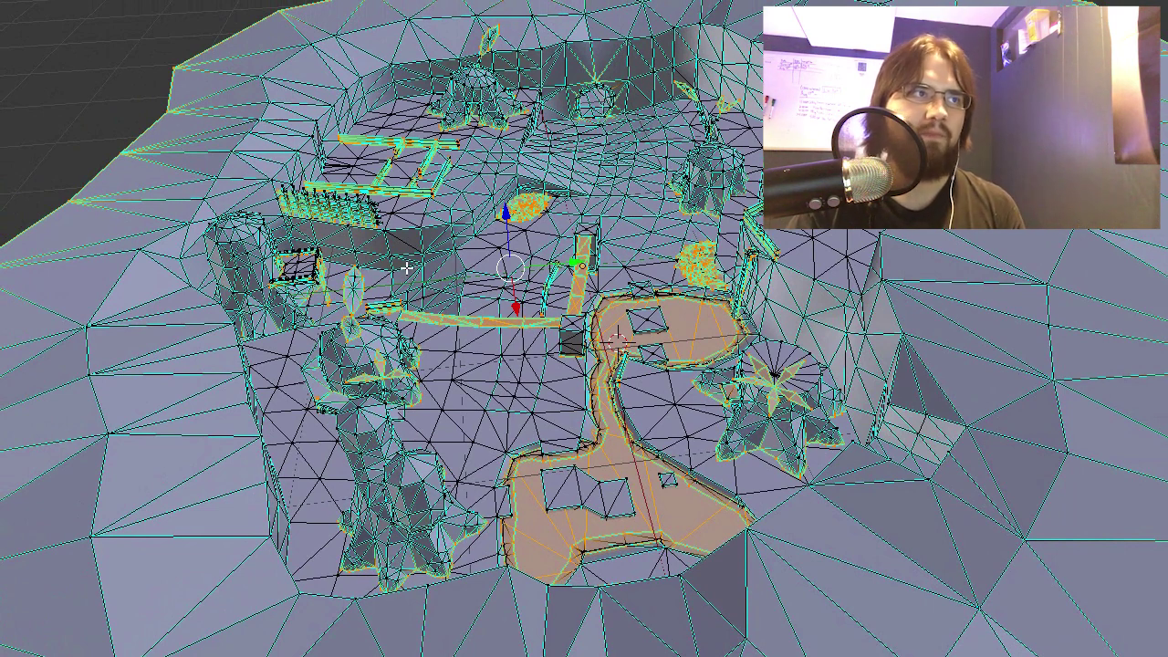
key("x")
left_click(470, 245)
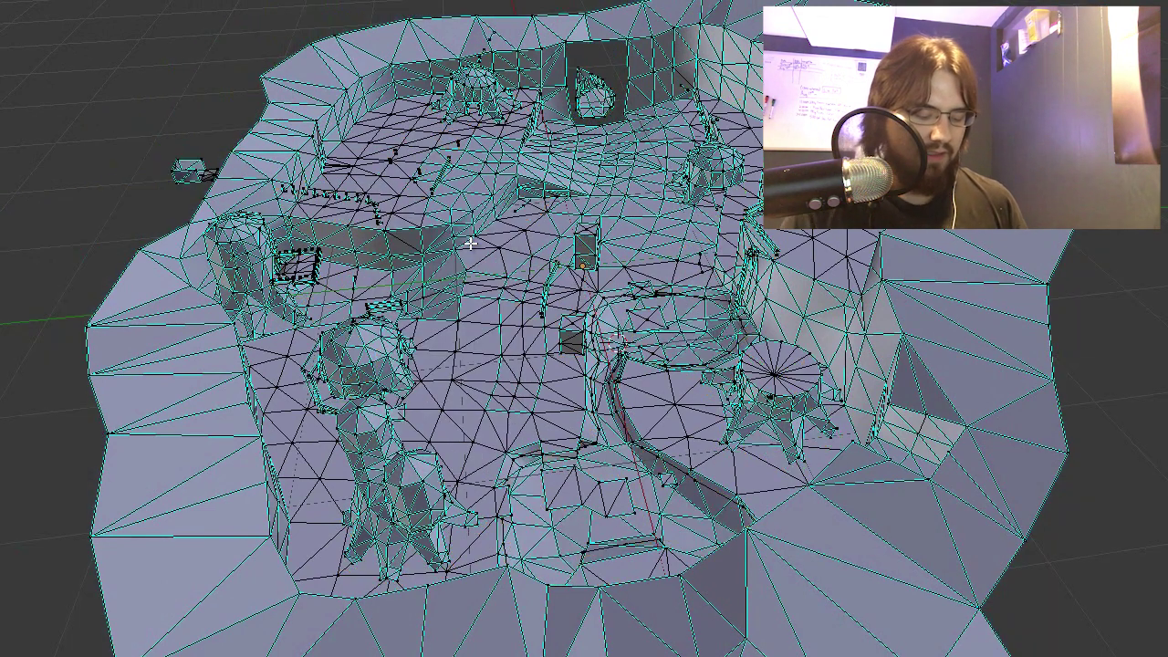
Step: Select the open boundary edges of the remaining level mesh and try to fill them with faces
key("ctrl+z")
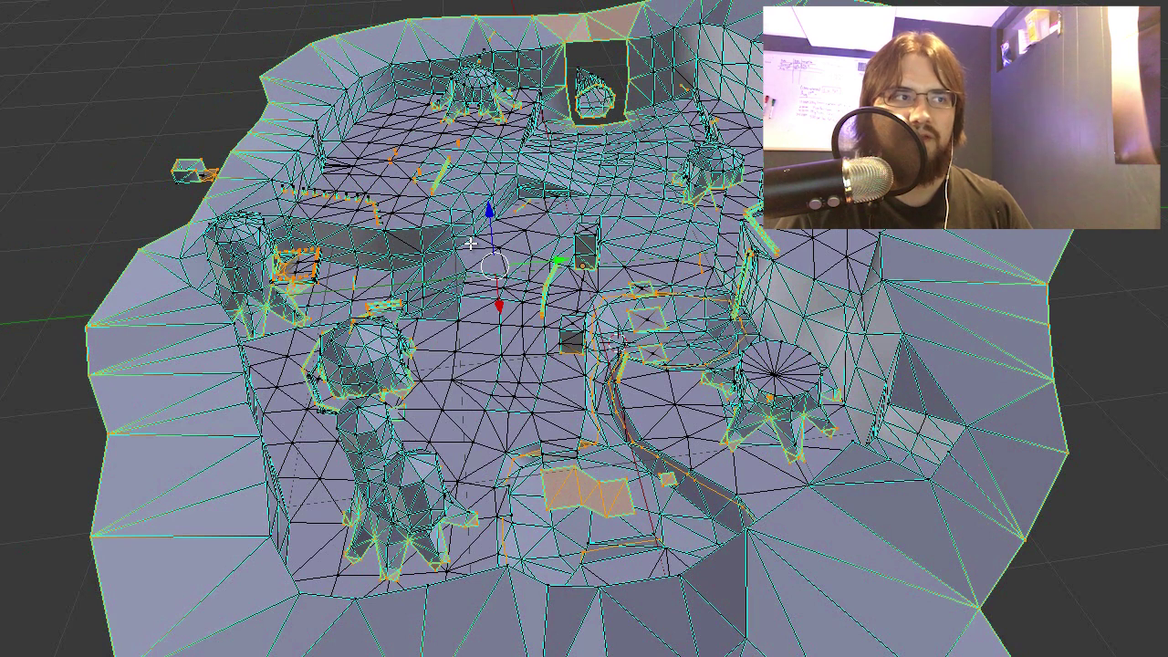
key("shift+h")
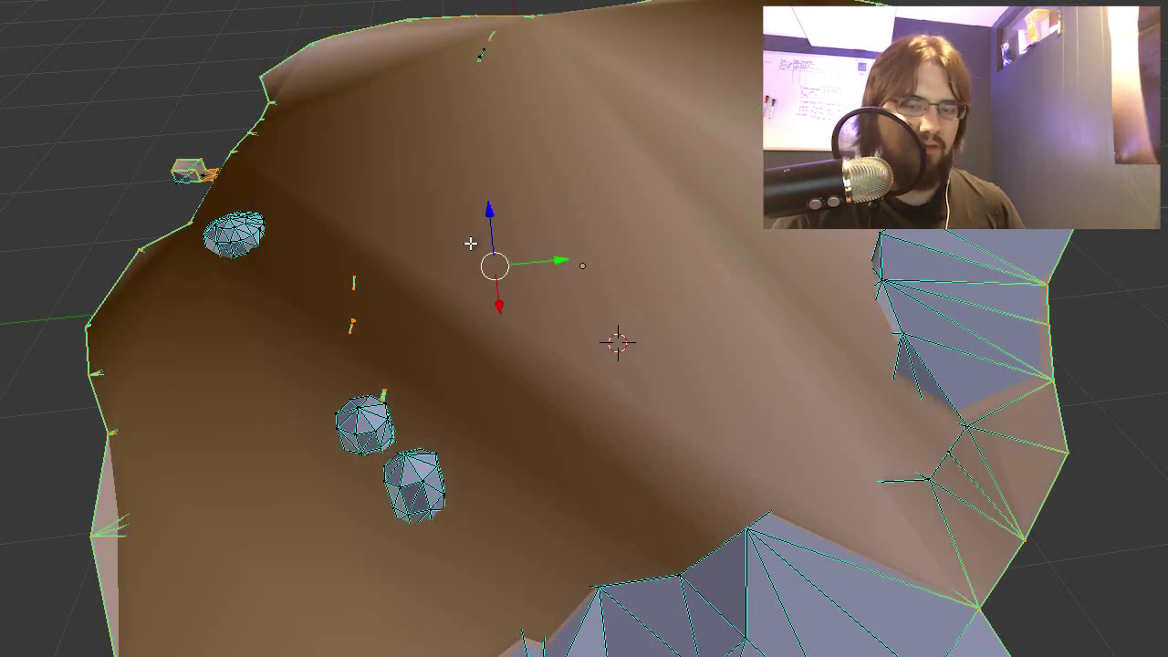
key("a")
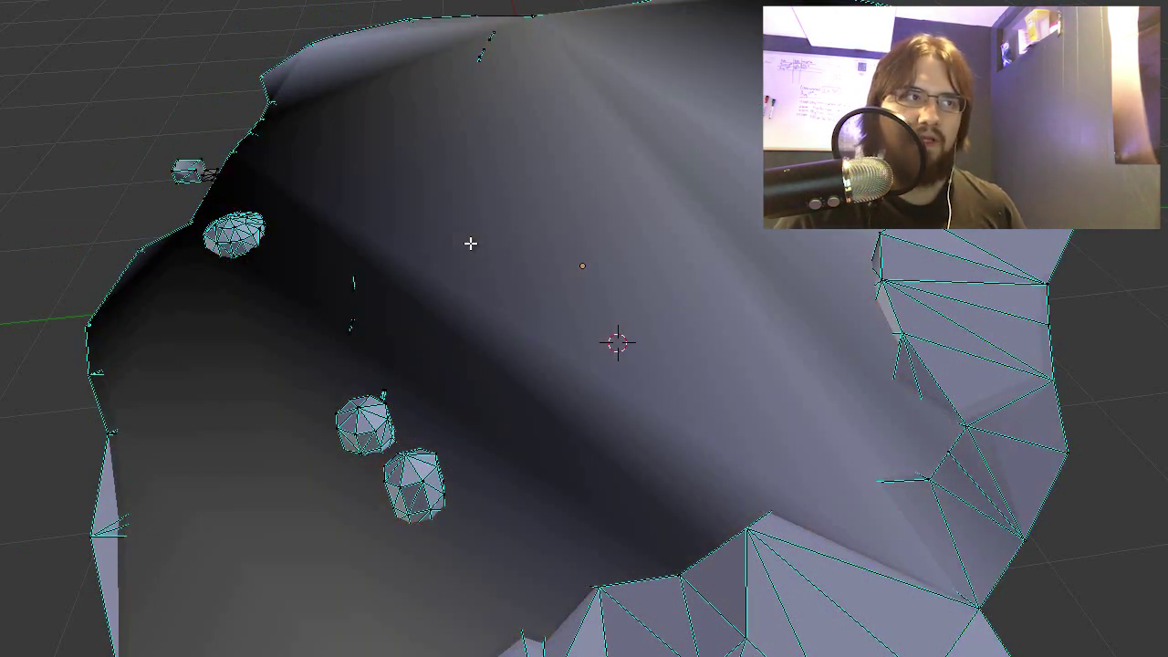
key("a")
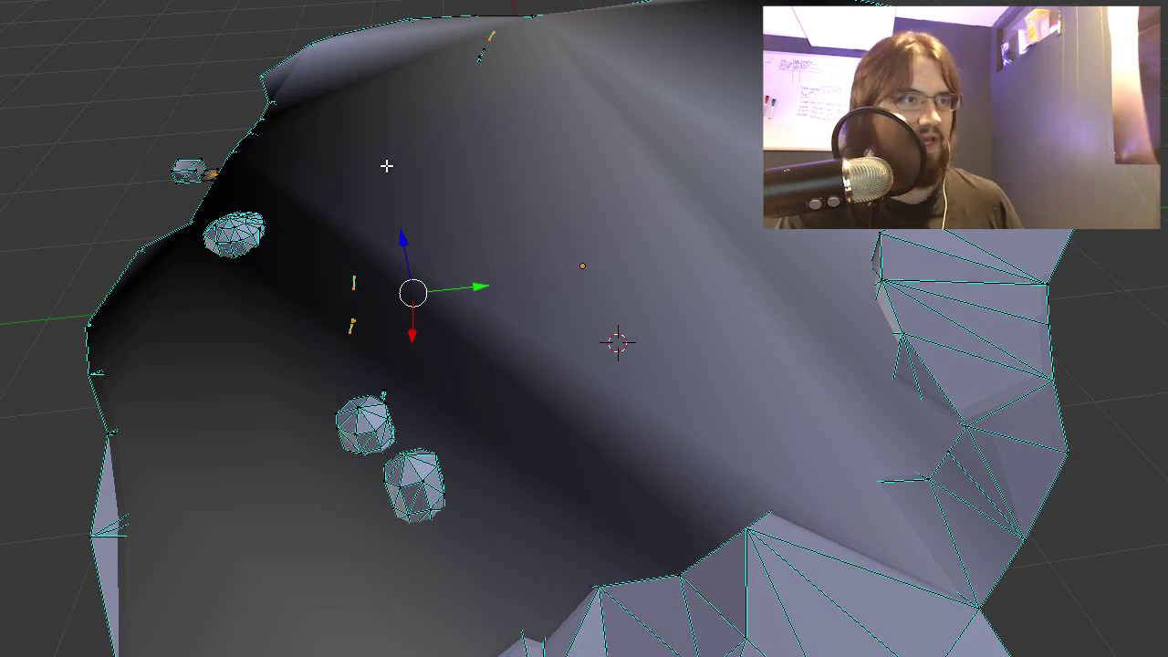
Step: Undo the face fill and the deletion of the path geometry
right_click(423, 180)
key("Tab")
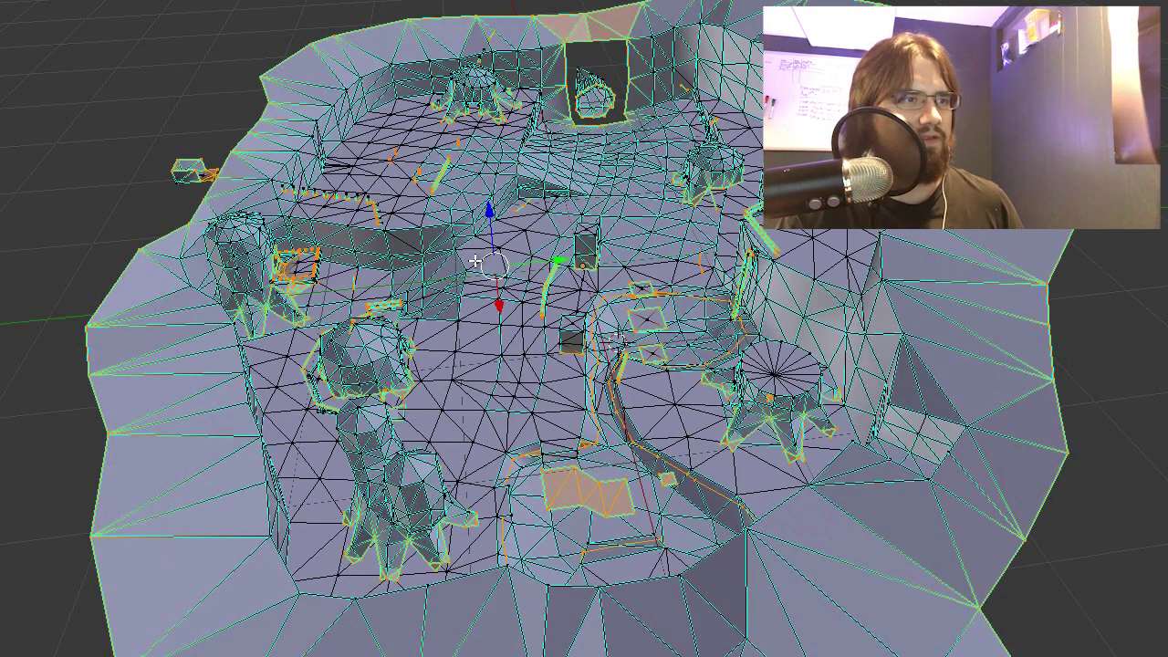
key("ctrl+z")
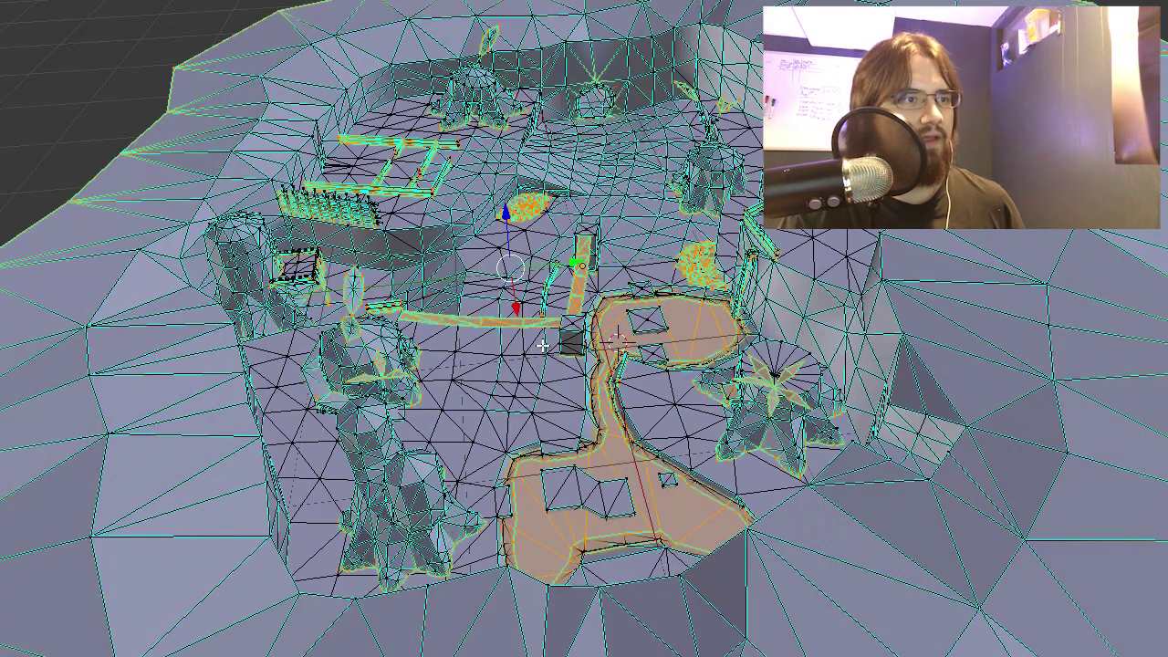
Step: Deselect all geometry of the level mesh and return to Object Mode
key("a")
middle_click_drag(529, 359, 610, 316)
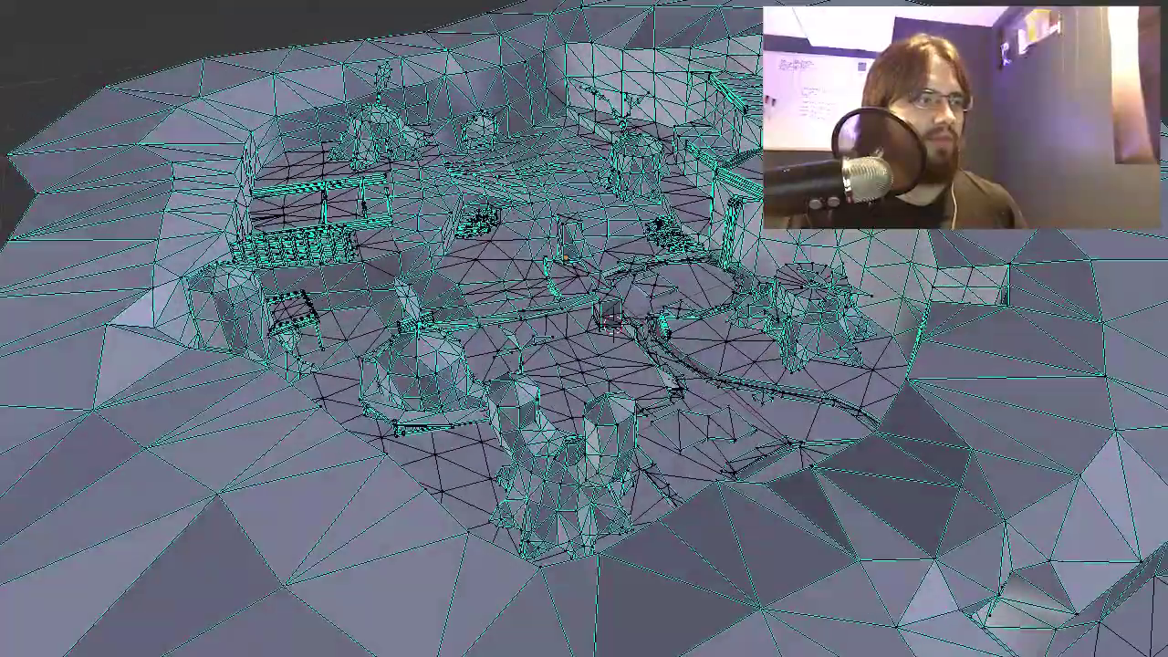
key("Tab")
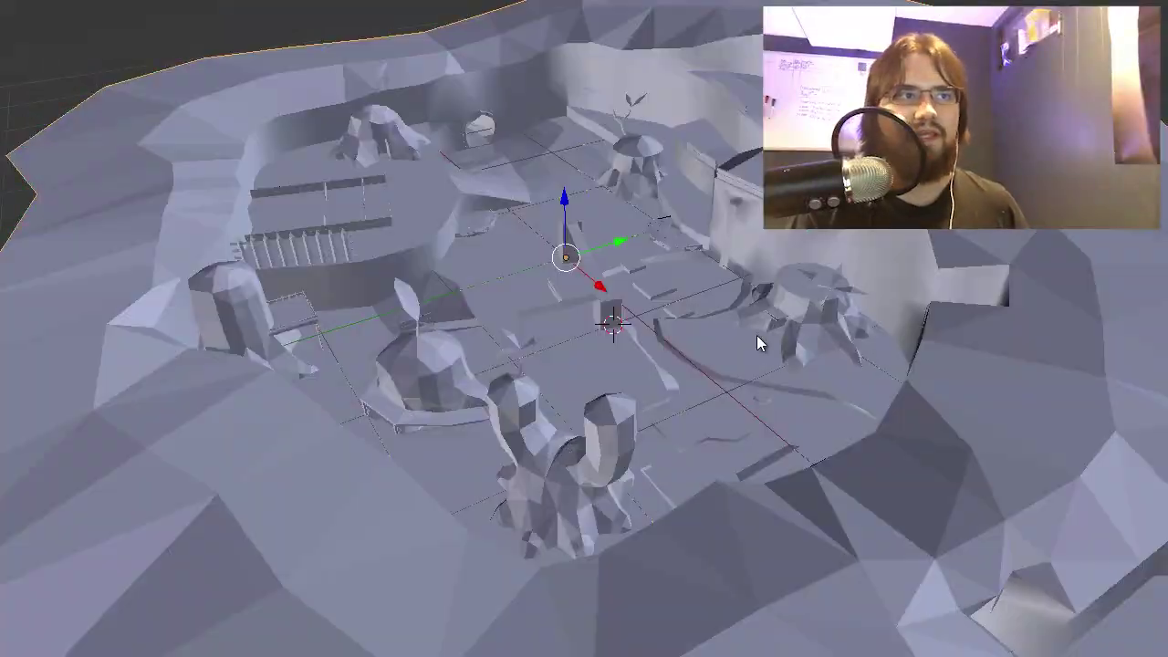
middle_click_drag(761, 336, 537, 246)
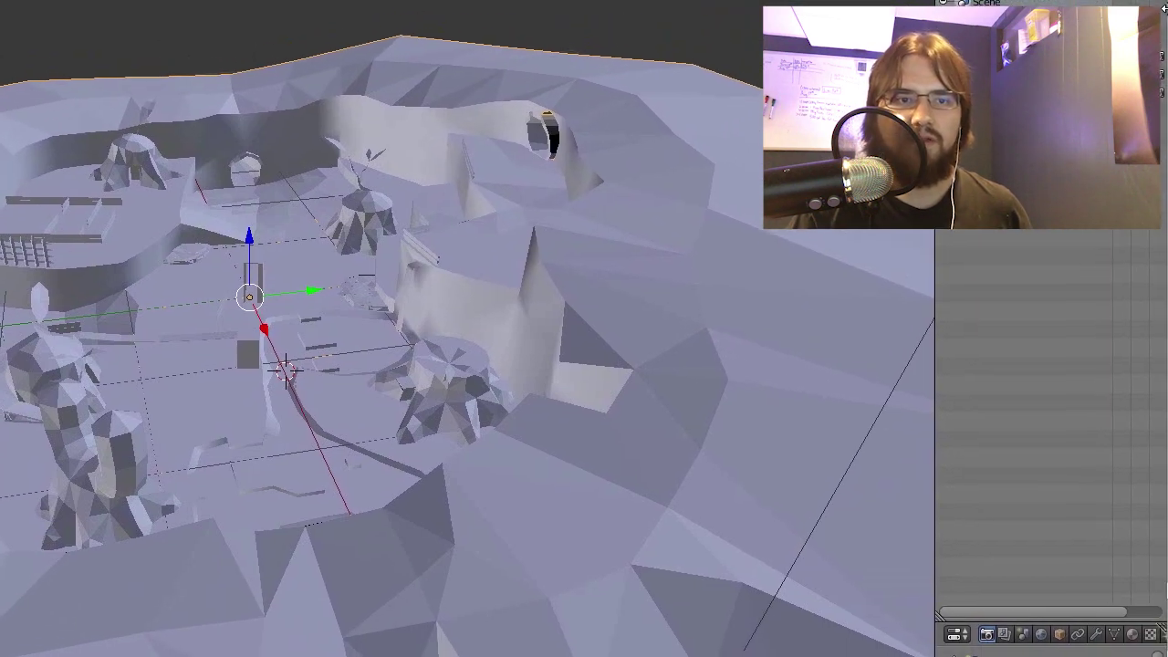
Step: Enlarge the properties area and enable Fluid physics on the level mesh with type Fluid and Shell volume initialization
left_click_drag(992, 621, 992, 255)
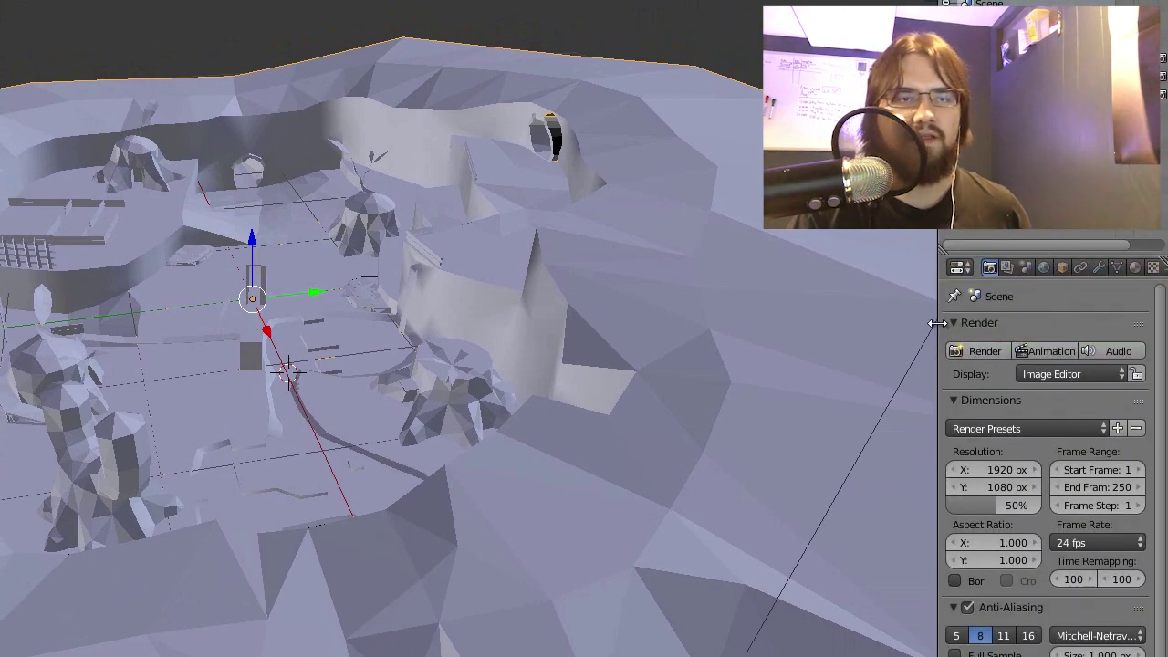
left_click_drag(937, 323, 834, 325)
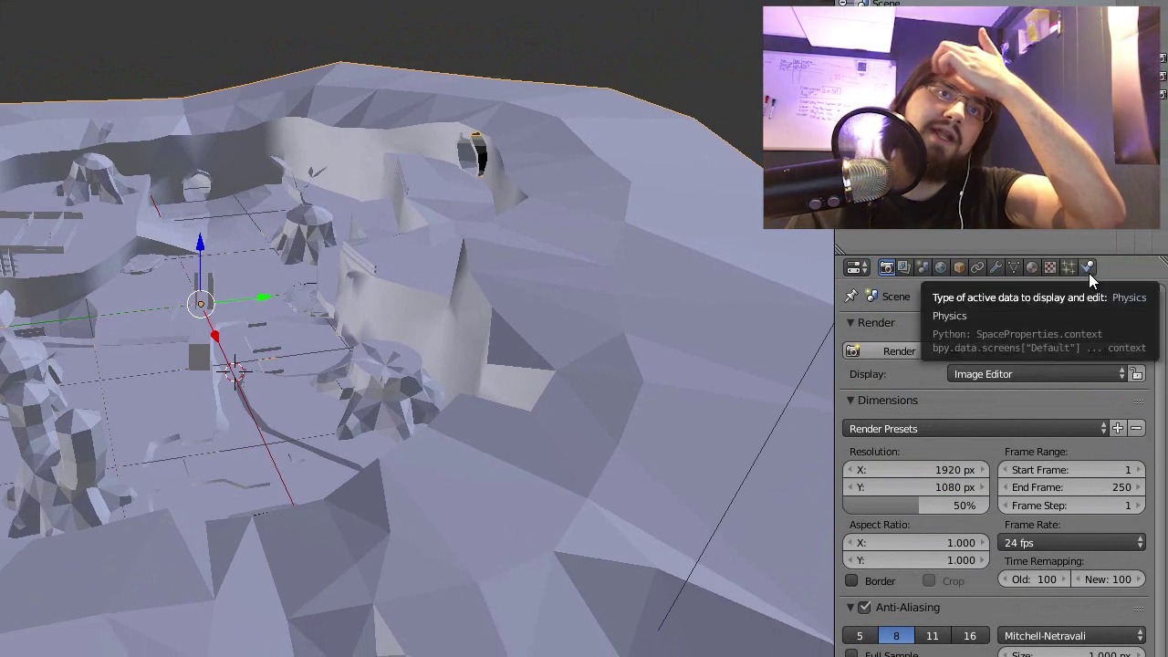
left_click(1087, 267)
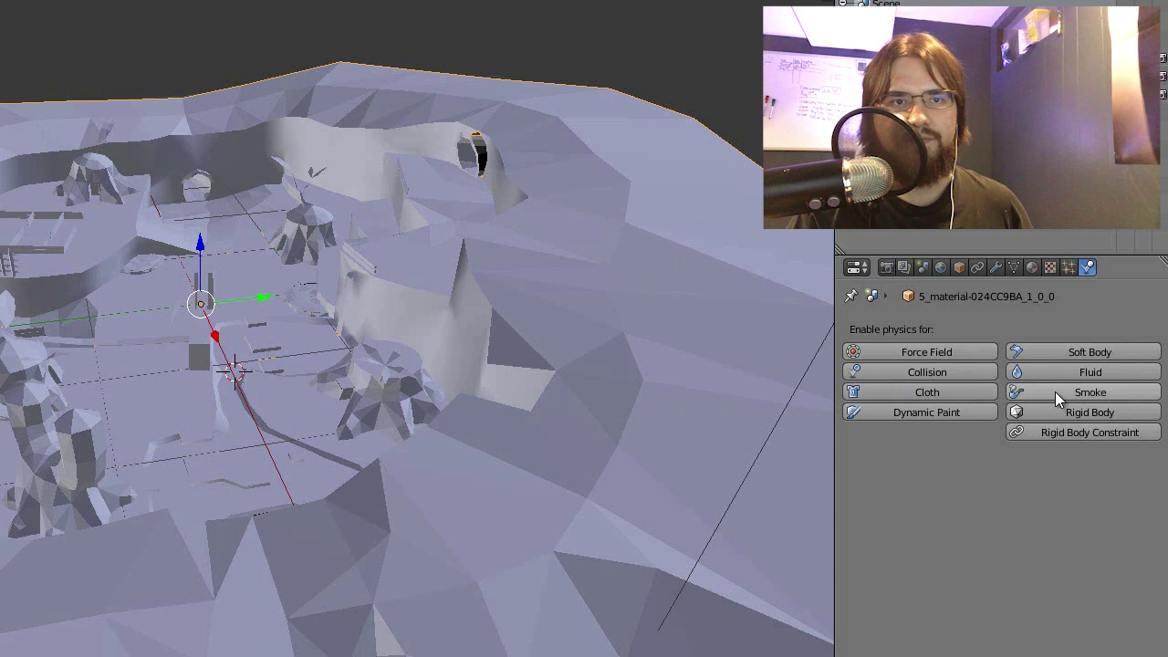
left_click(1076, 373)
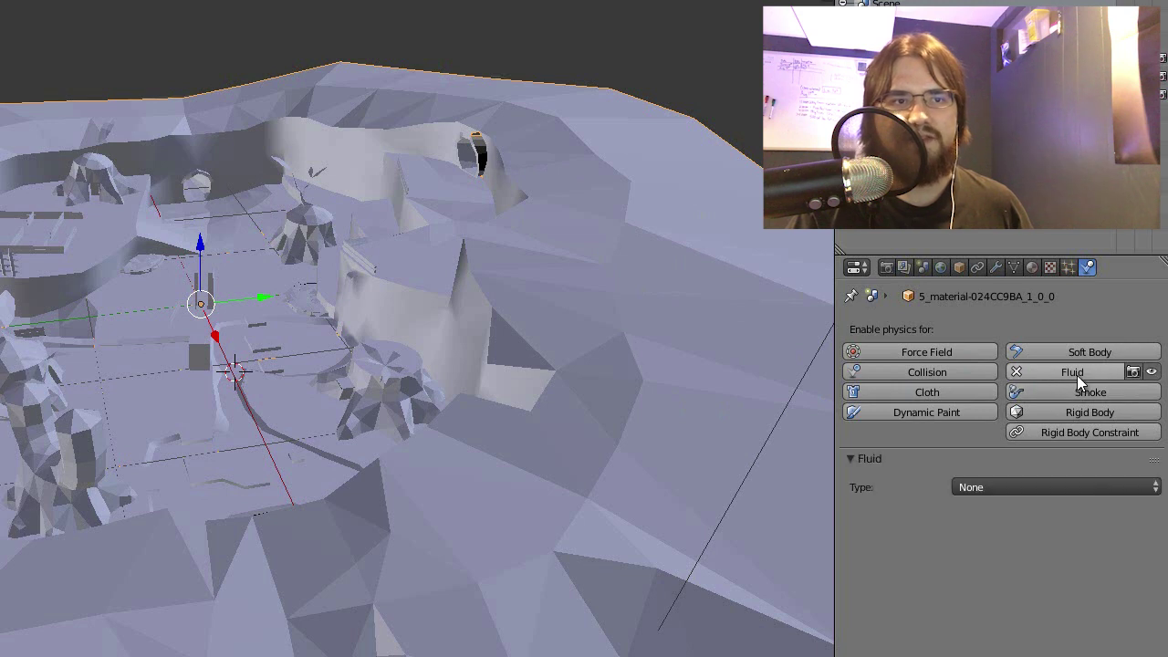
left_click(1044, 489)
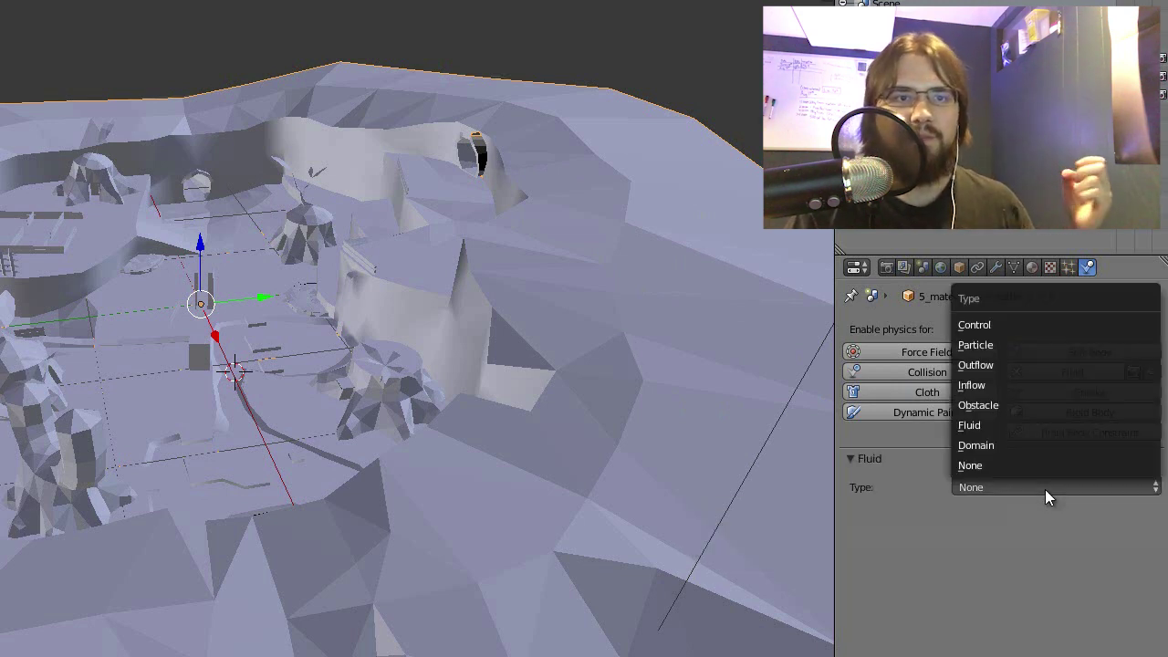
left_click(994, 424)
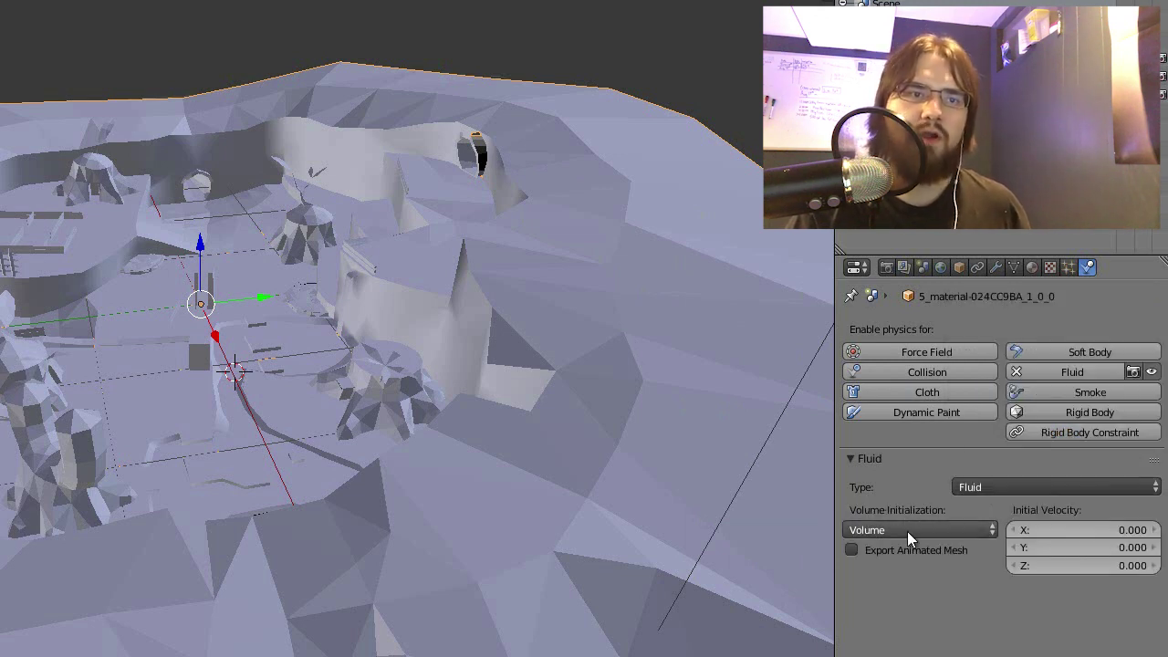
left_click(906, 529)
left_click(903, 489)
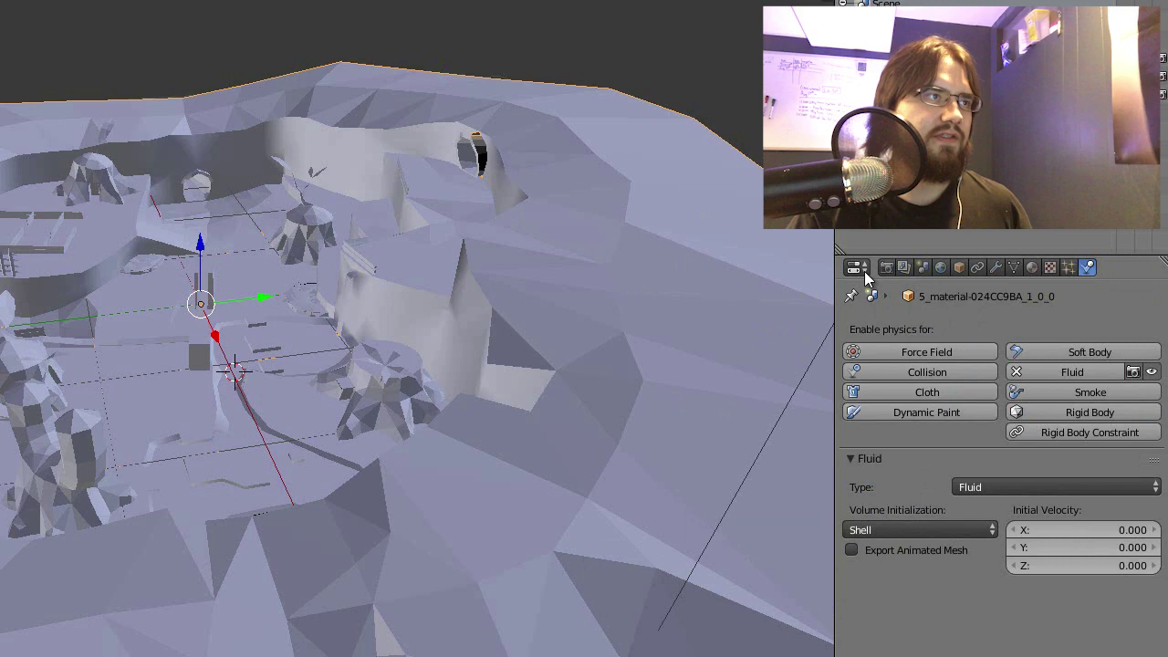
Step: Place the 3D cursor inside the level's basin and add a cube mesh there
scroll(362, 280, "down", 8)
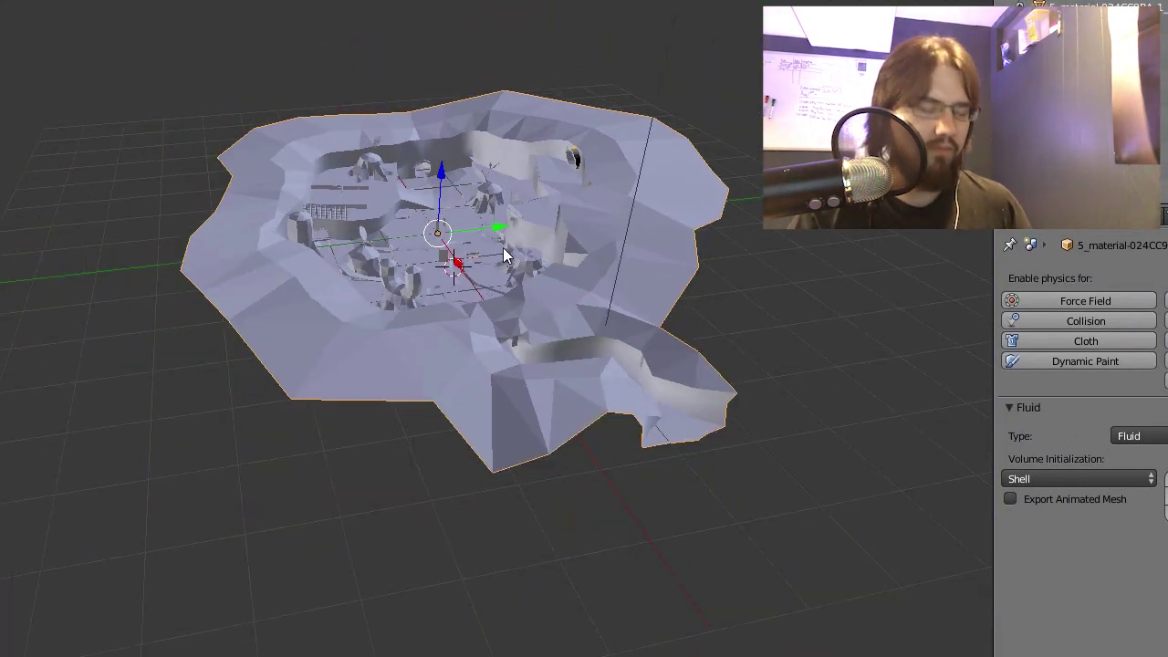
left_click(503, 247)
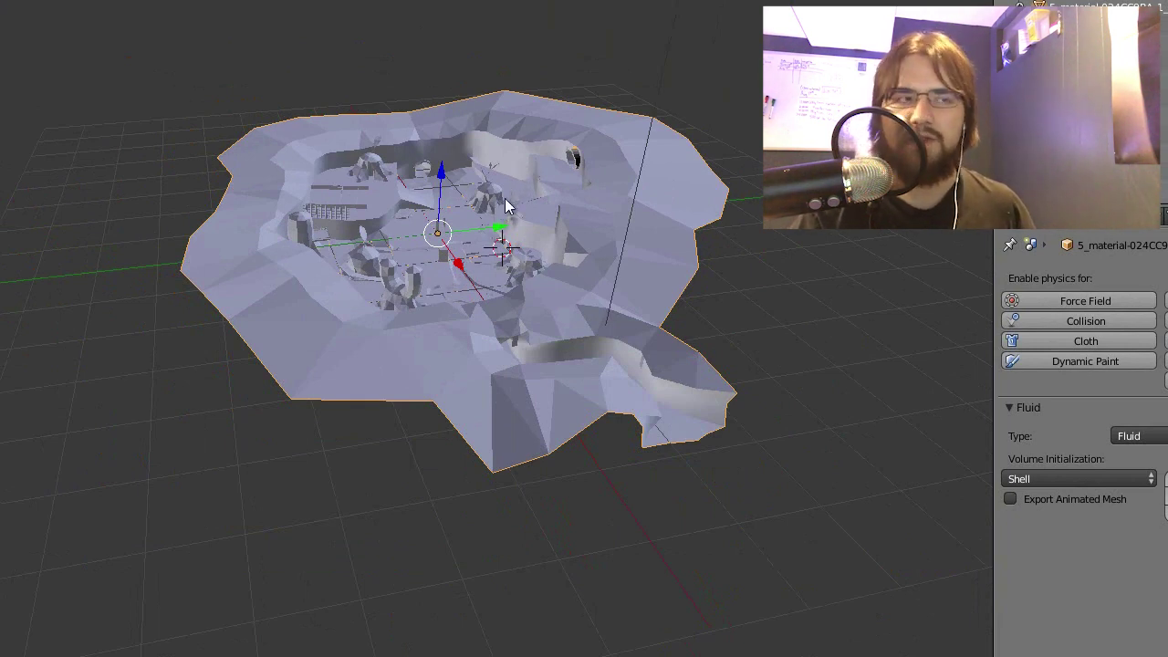
middle_click_drag(508, 195, 438, 219)
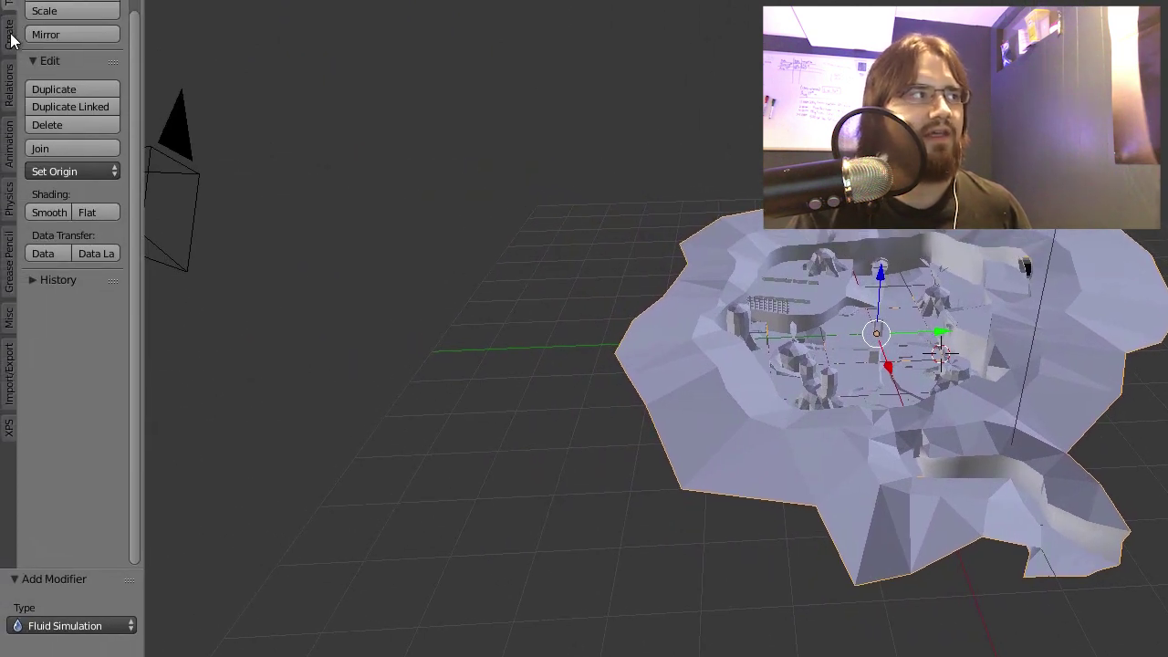
left_click(10, 34)
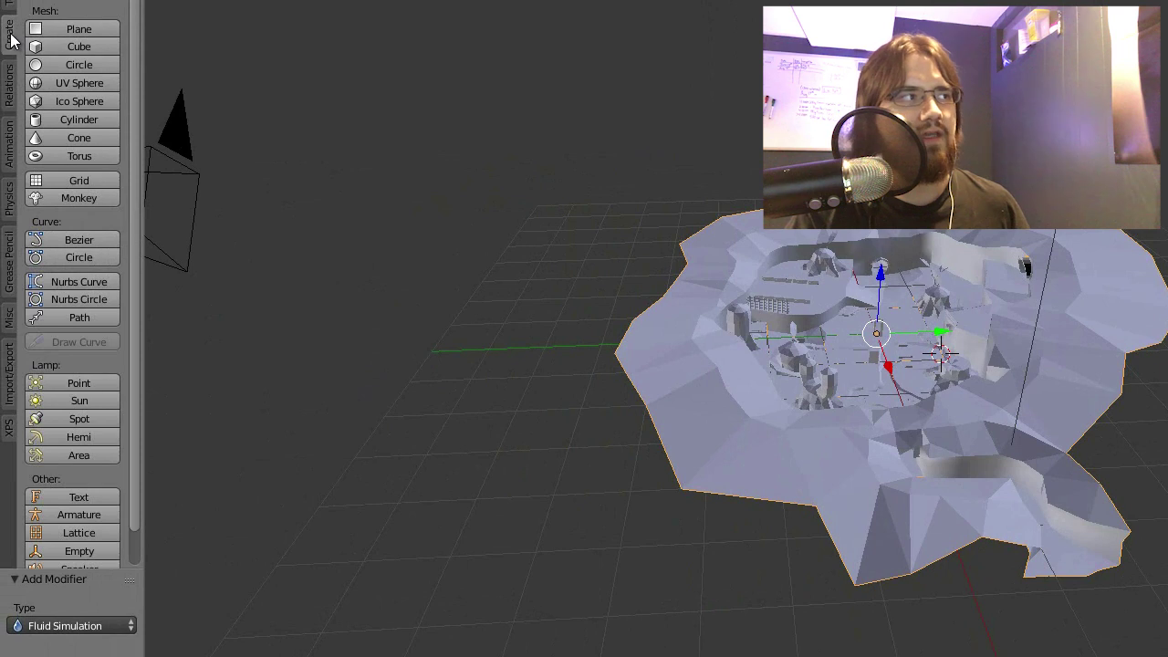
left_click(85, 49)
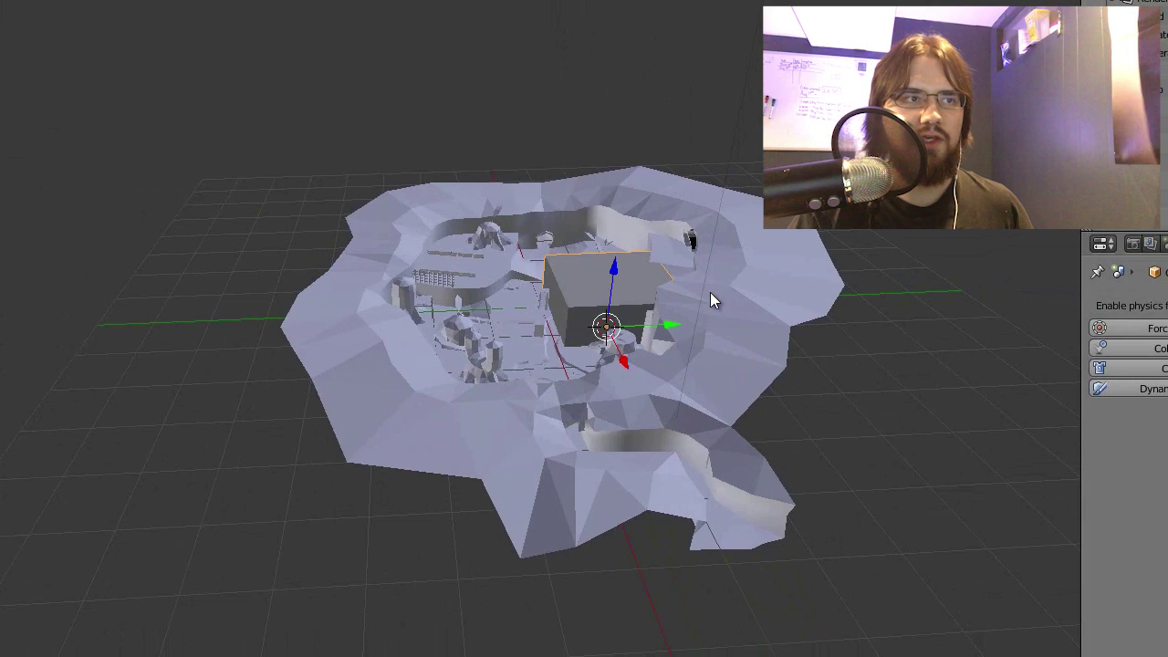
Step: Reselect the cube and scale it up until it encloses the whole level mesh
middle_click_drag(693, 304, 639, 331)
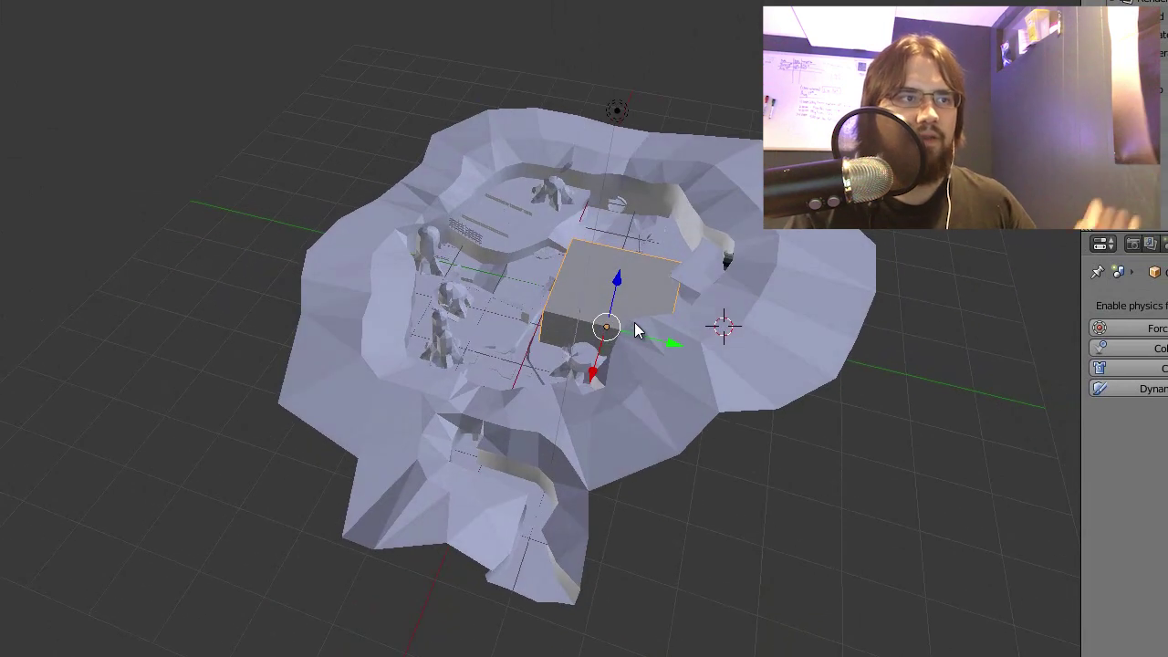
right_click(577, 283)
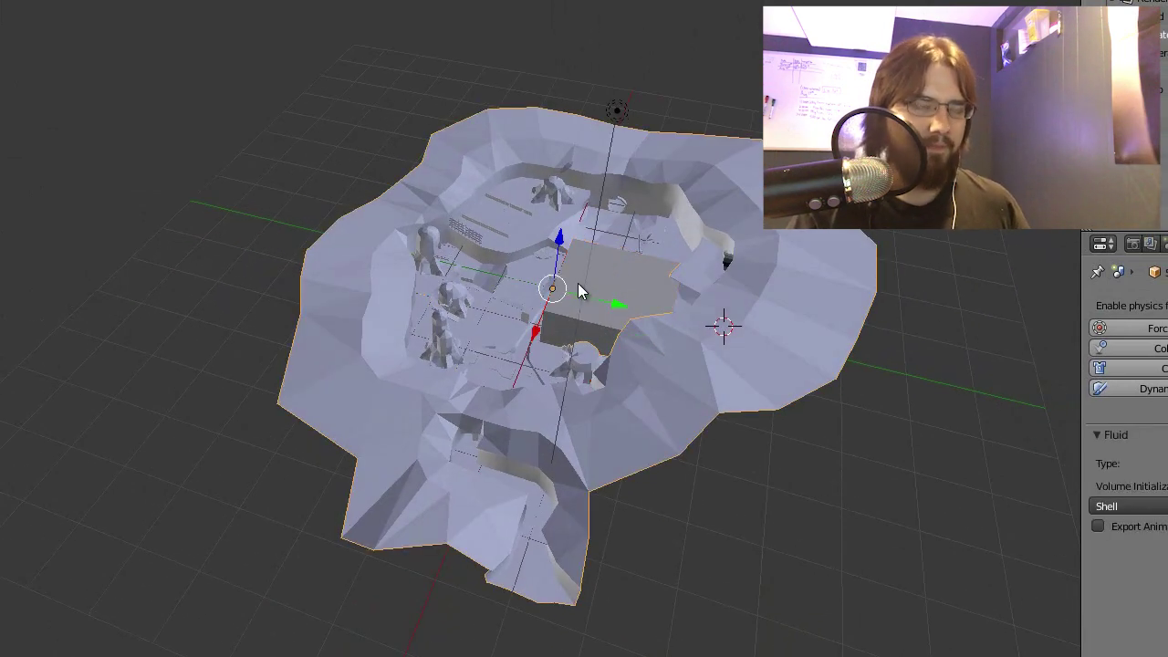
right_click(586, 289)
right_click(595, 294, "shift")
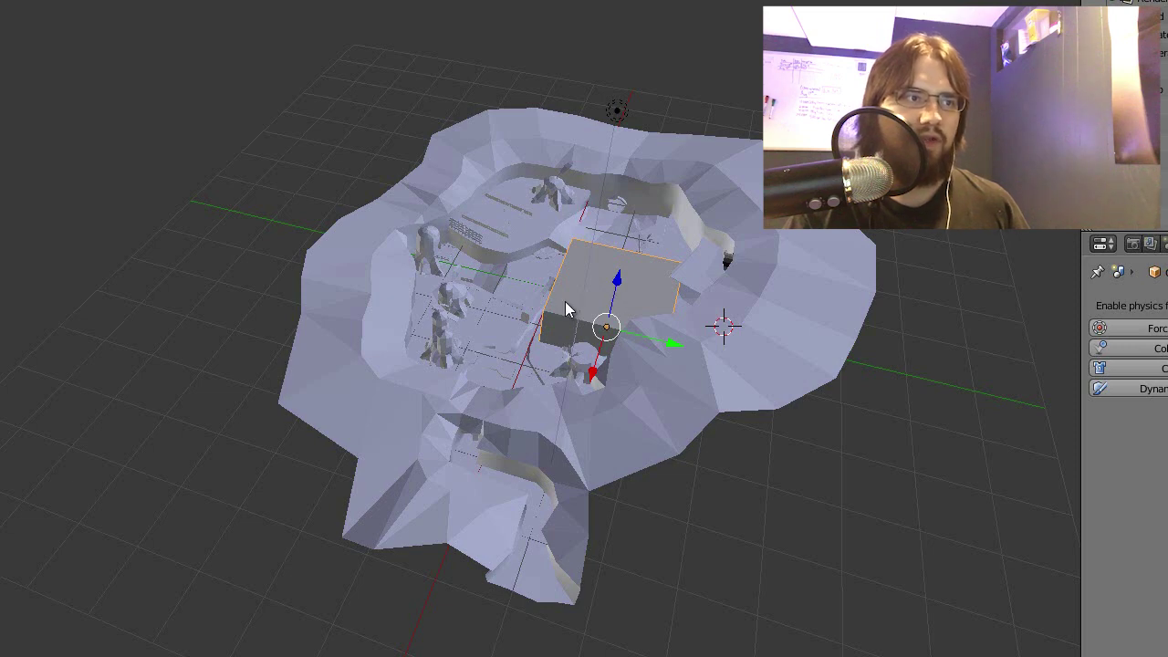
key("s")
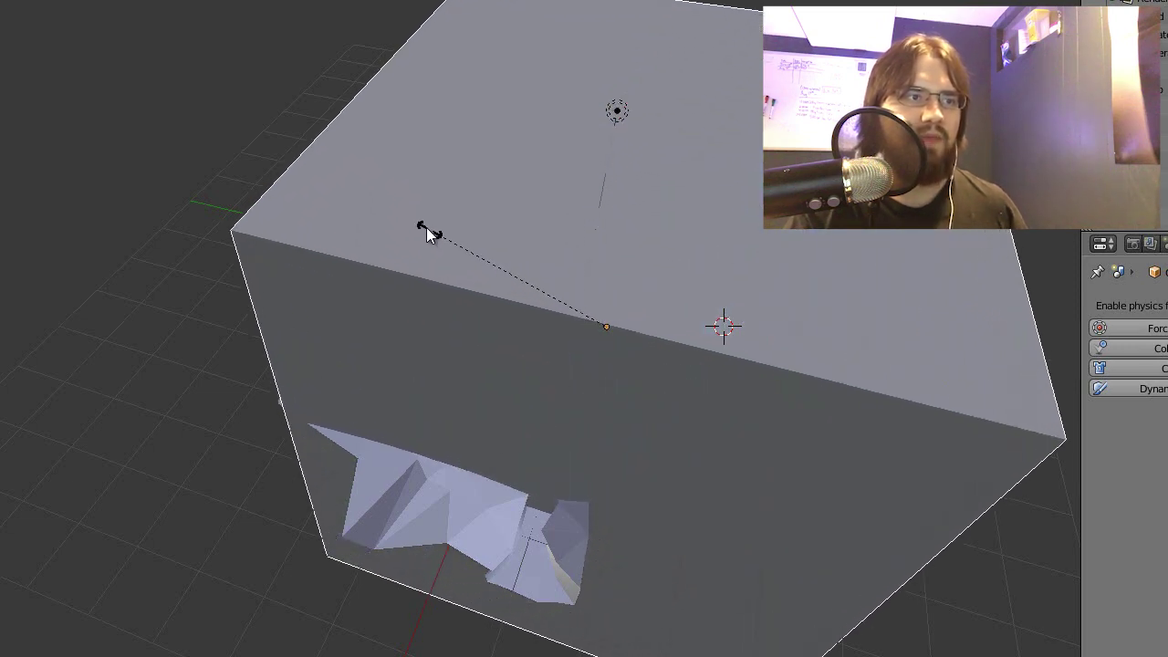
left_click(408, 226)
middle_click_drag(669, 342, 544, 340)
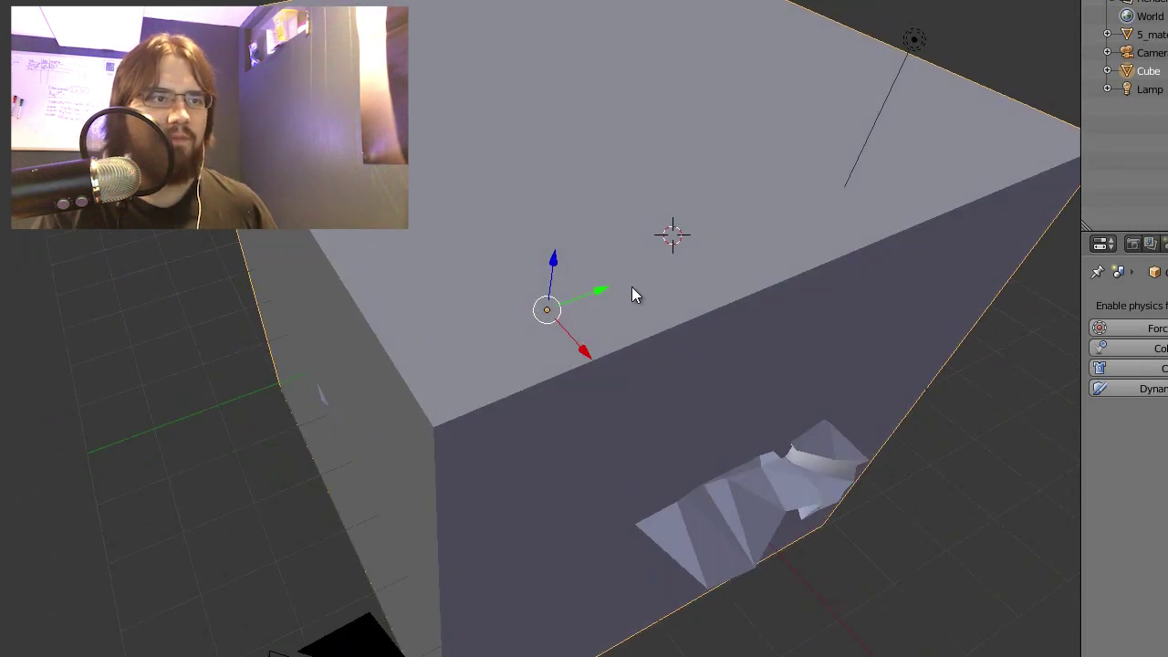
key("s")
left_click(678, 285)
middle_click_drag(680, 286, 560, 241)
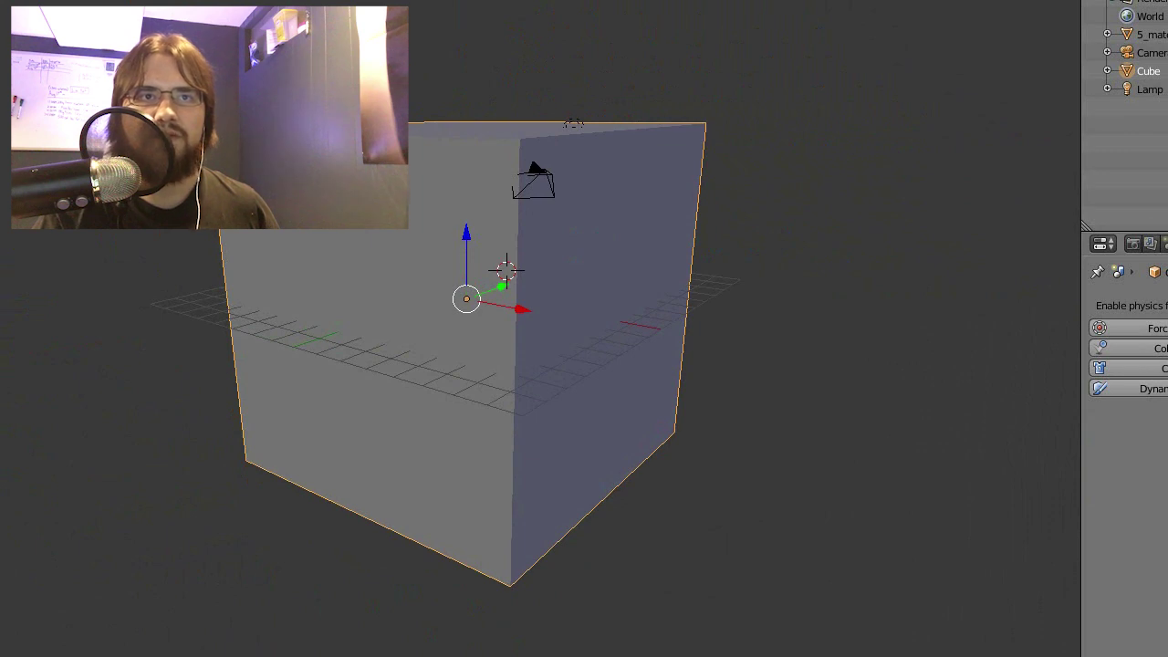
Step: Widen the properties area, enable Fluid physics on the cube and set its type to Domain
left_click_drag(1082, 274, 843, 274)
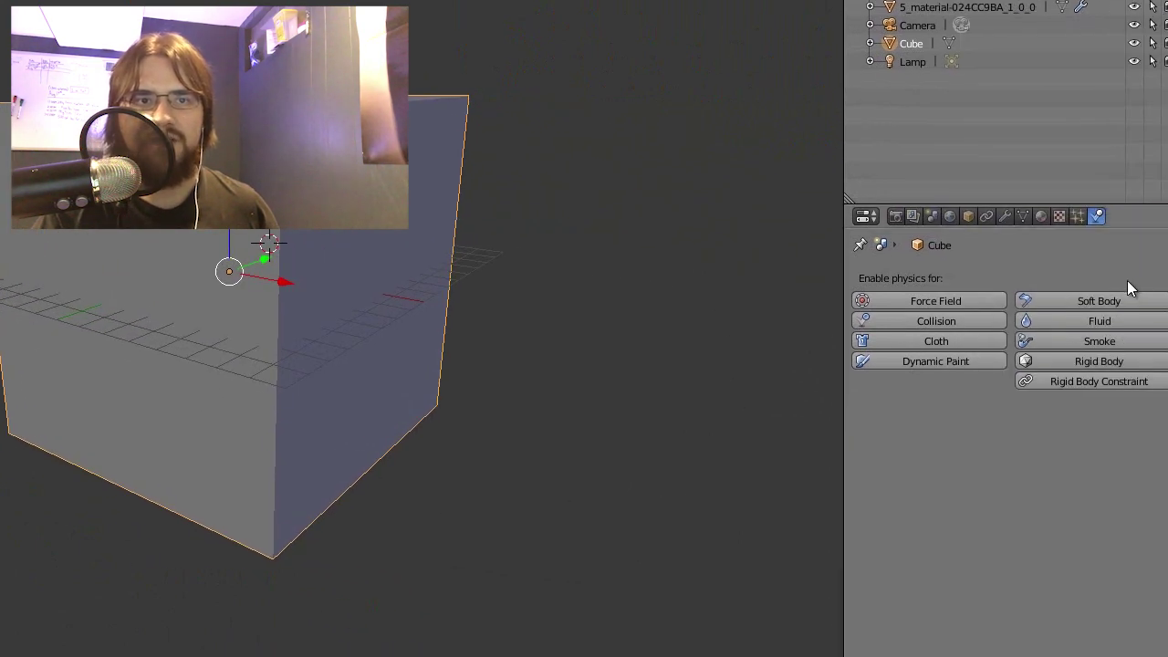
left_click(1073, 320)
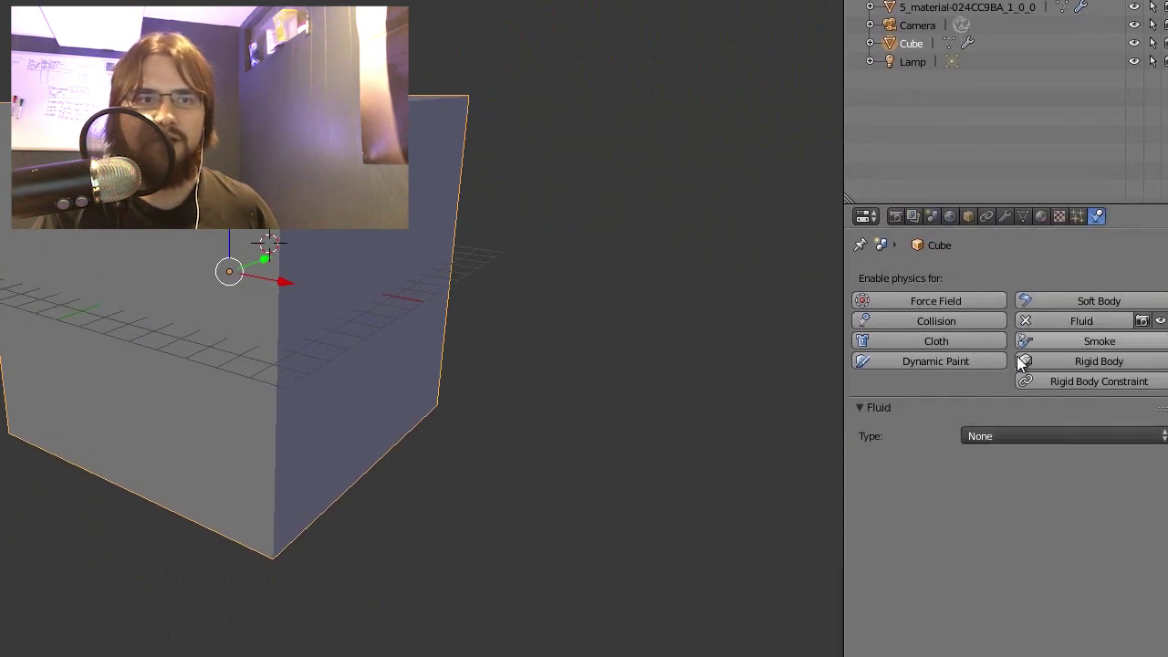
left_click(998, 436)
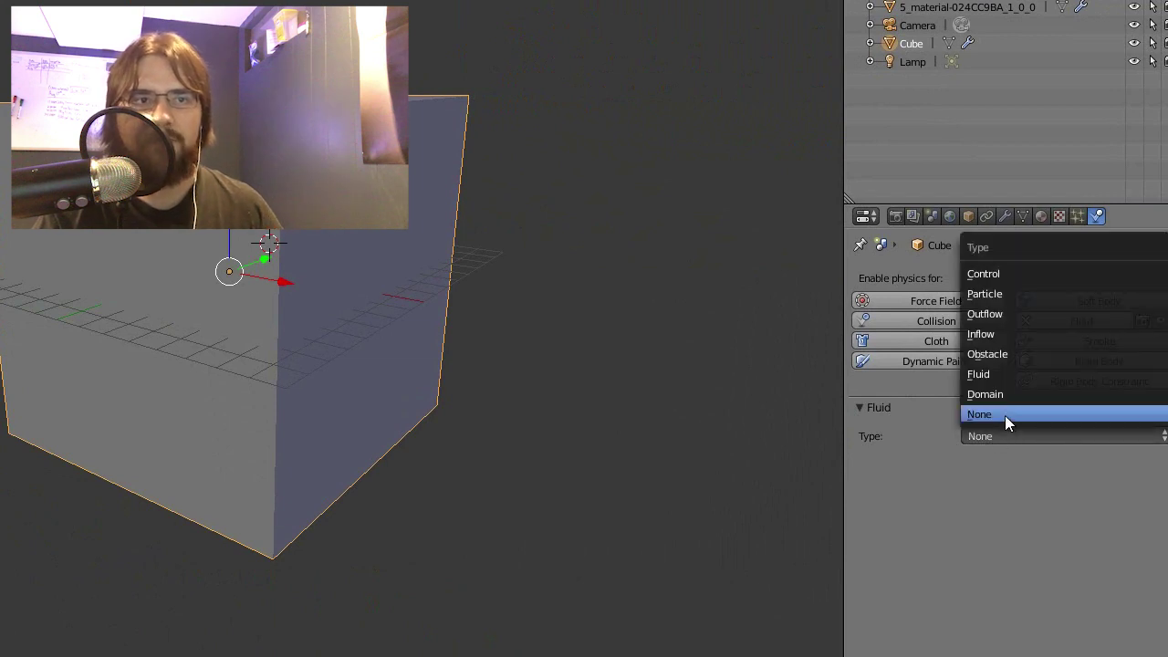
left_click(1018, 402)
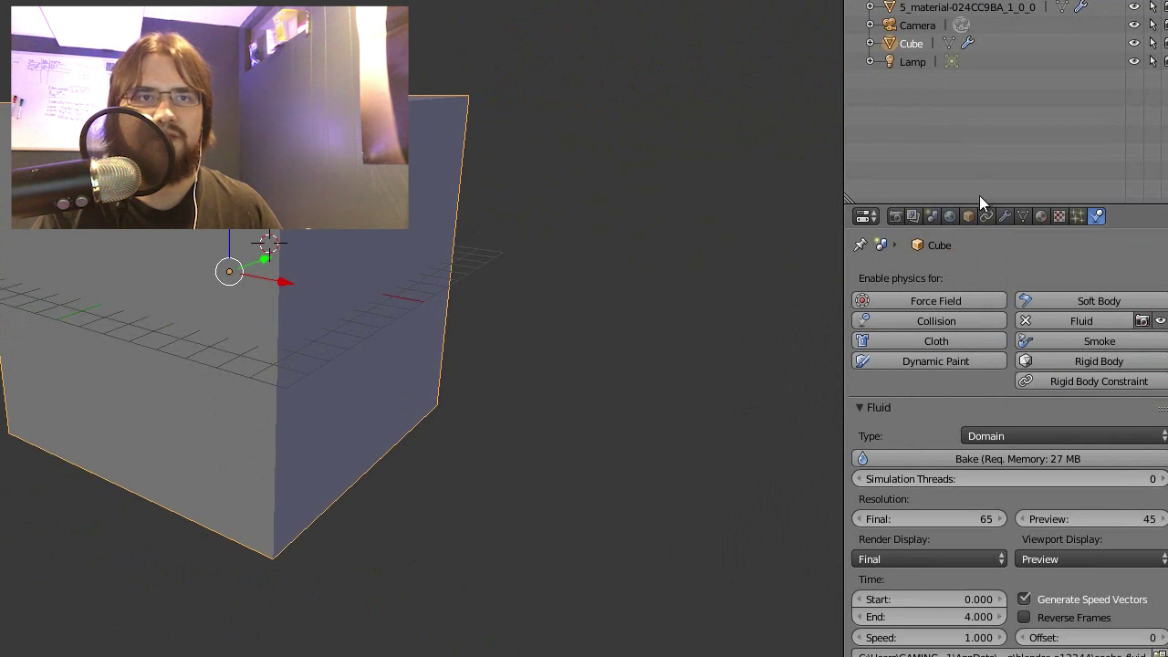
Step: Enlarge the properties area and set the fluid domain's viewport display mode to Final
left_click_drag(971, 203, 983, 76)
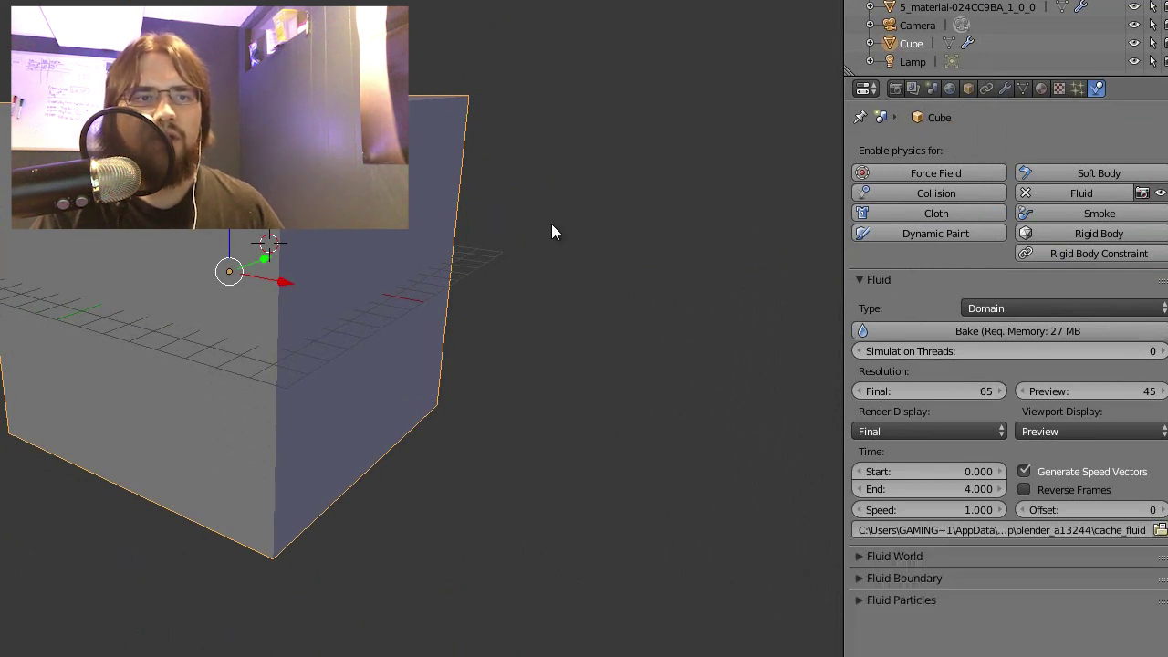
left_click(859, 555)
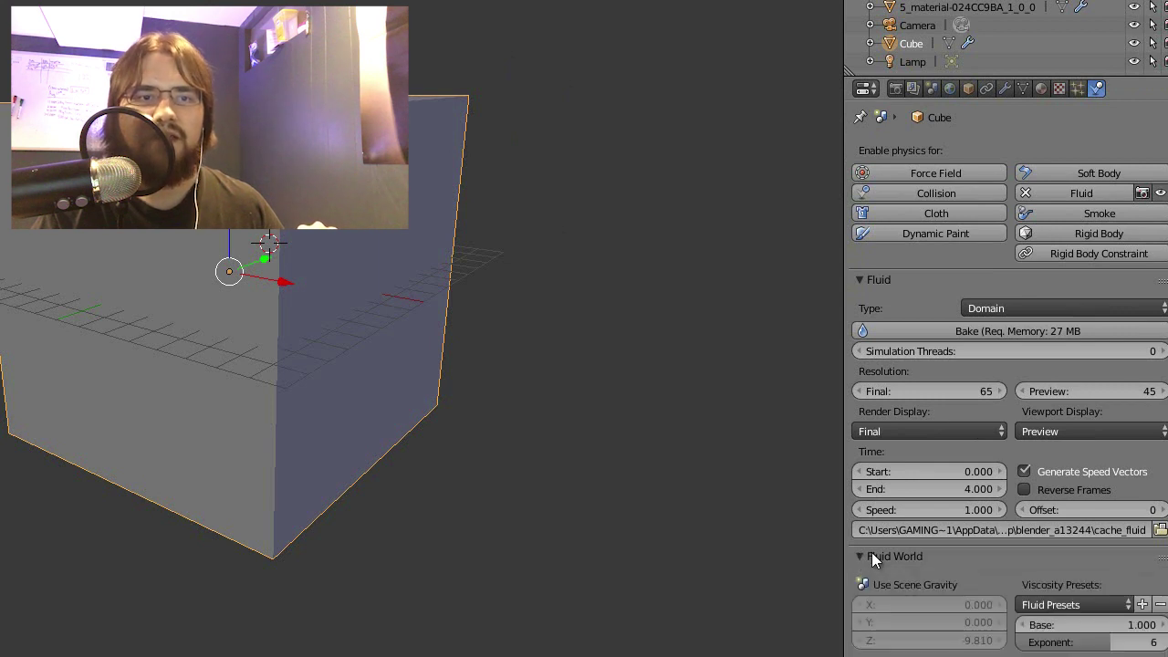
left_click(861, 557)
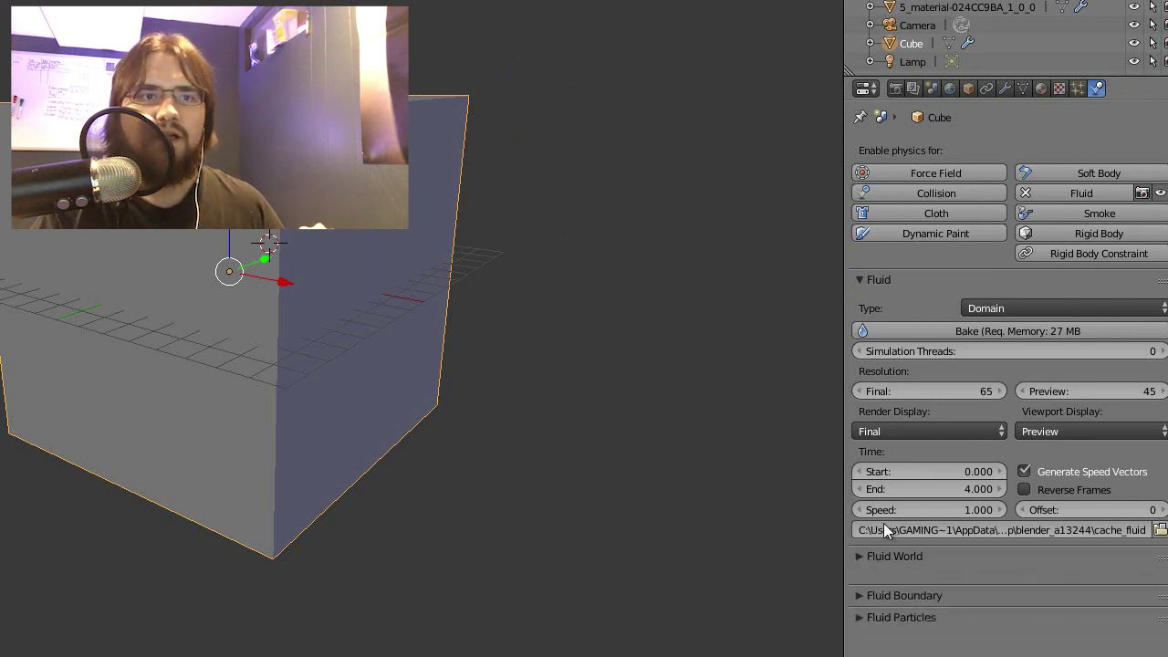
left_click(1066, 429)
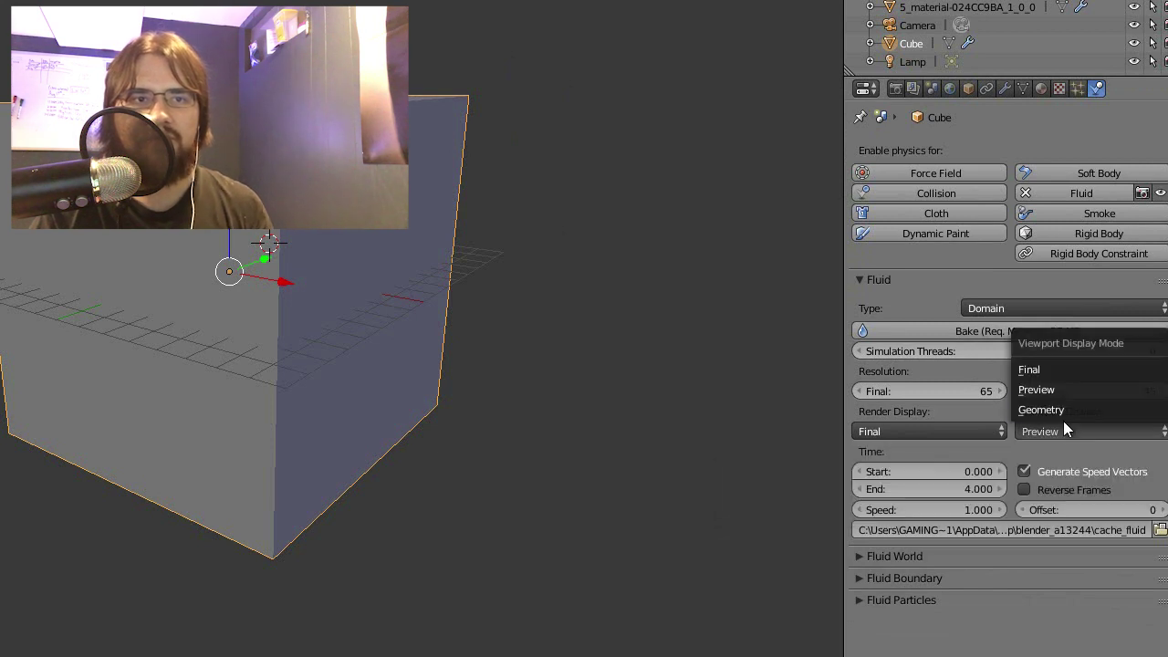
left_click(1048, 373)
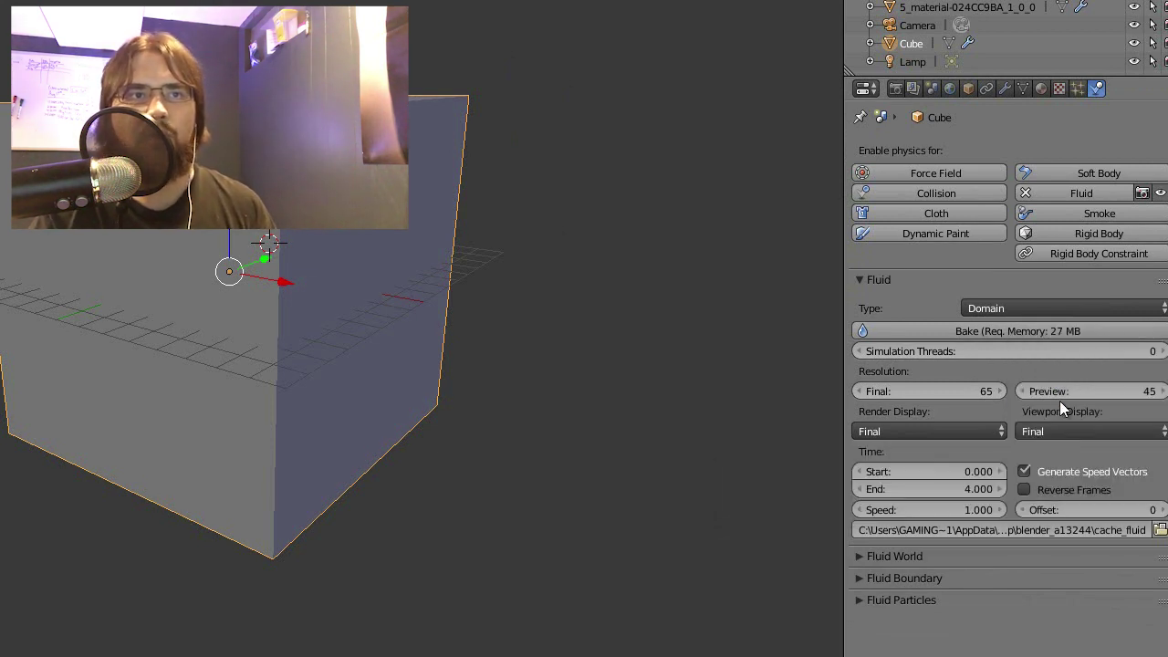
Step: Turn off gravity in the scene settings
left_click(949, 88)
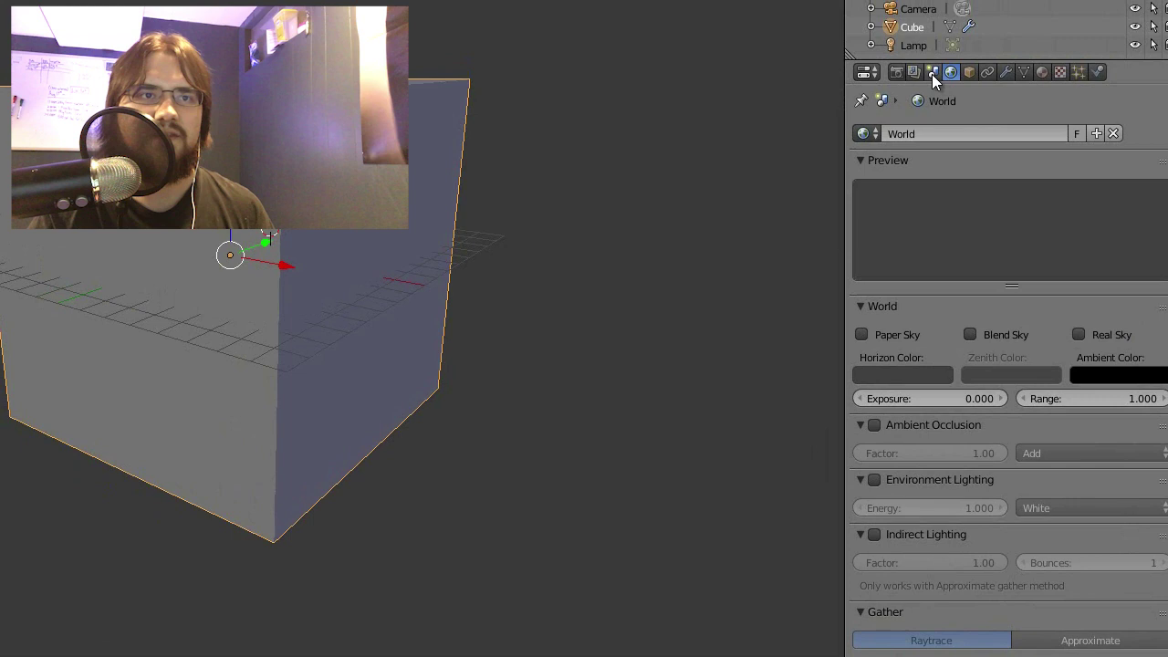
left_click(931, 73)
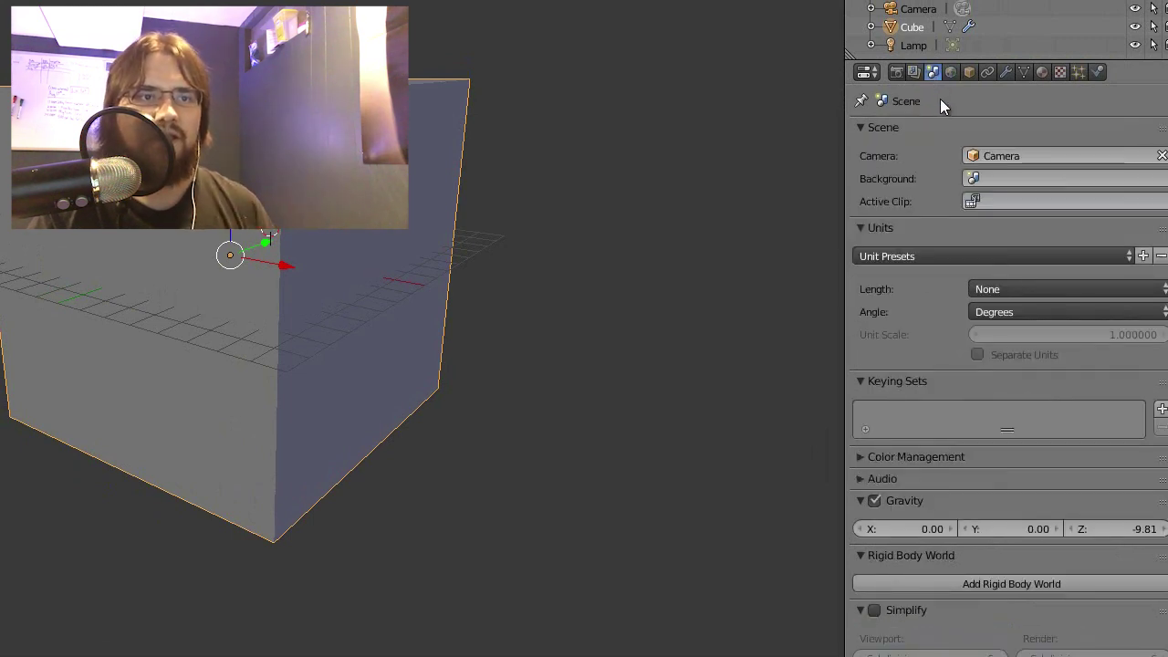
left_click(875, 500)
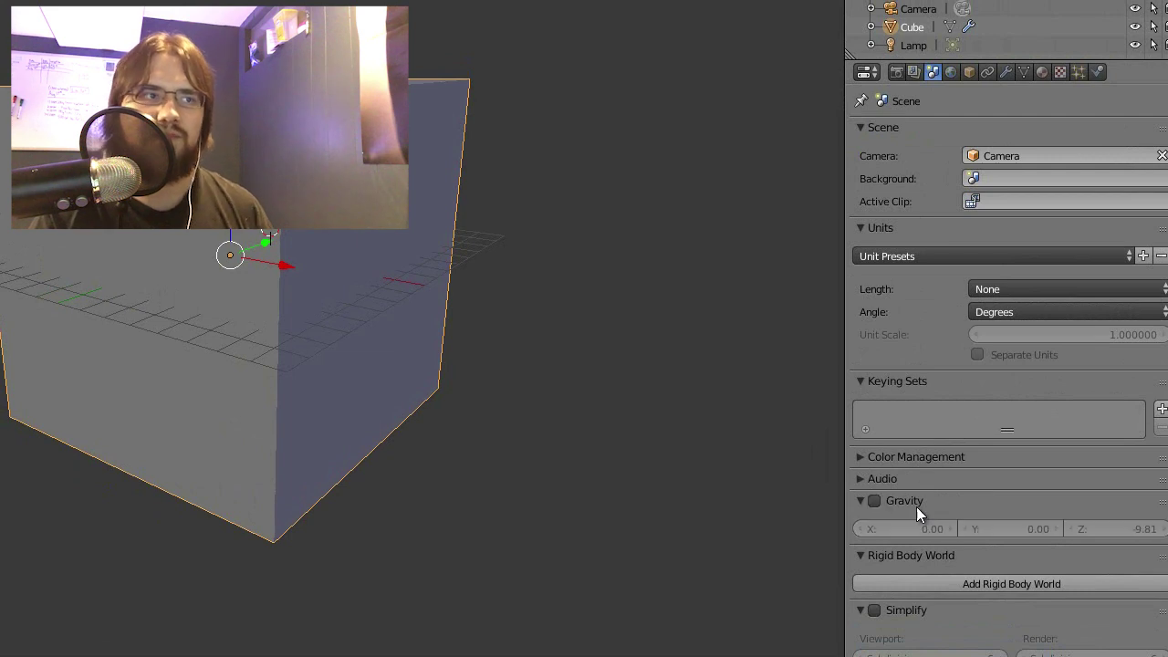
Step: Set the Z gravity in the cube's Fluid World physics settings to 0
left_click(1095, 73)
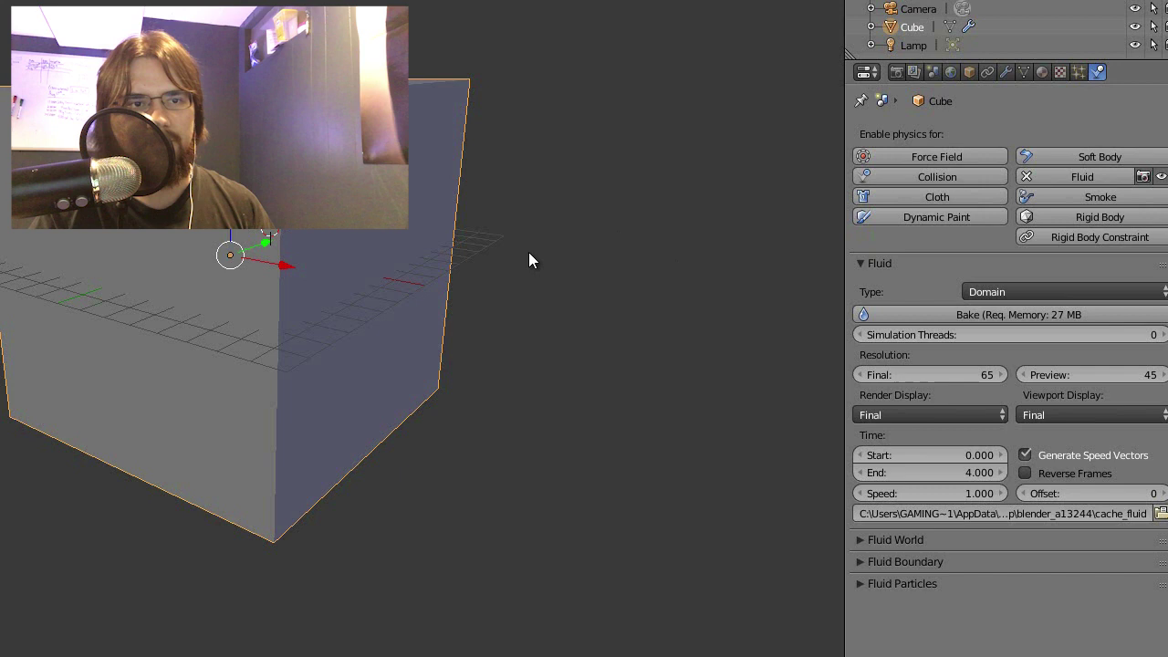
left_click(860, 541)
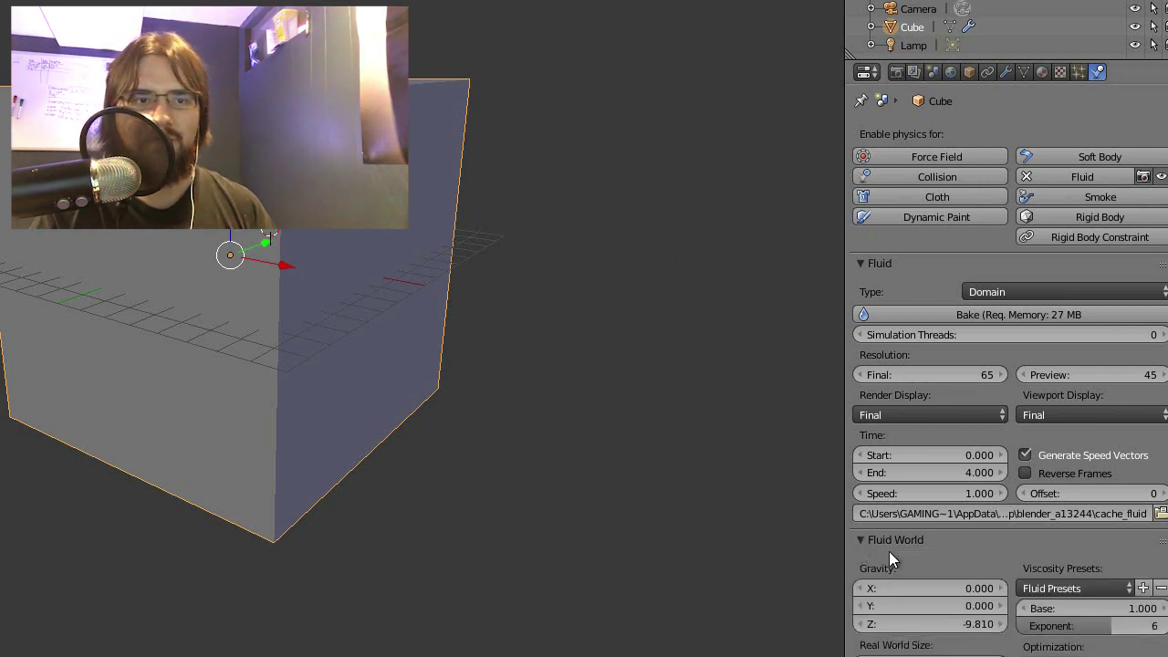
left_click(972, 625)
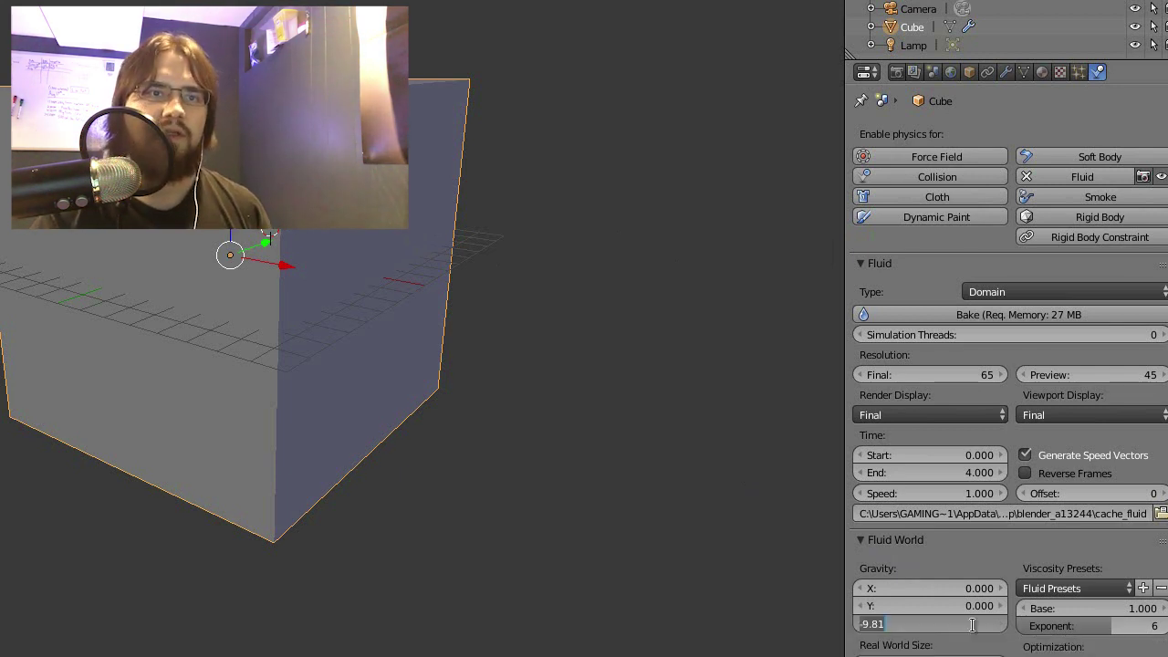
type("0")
key("Return")
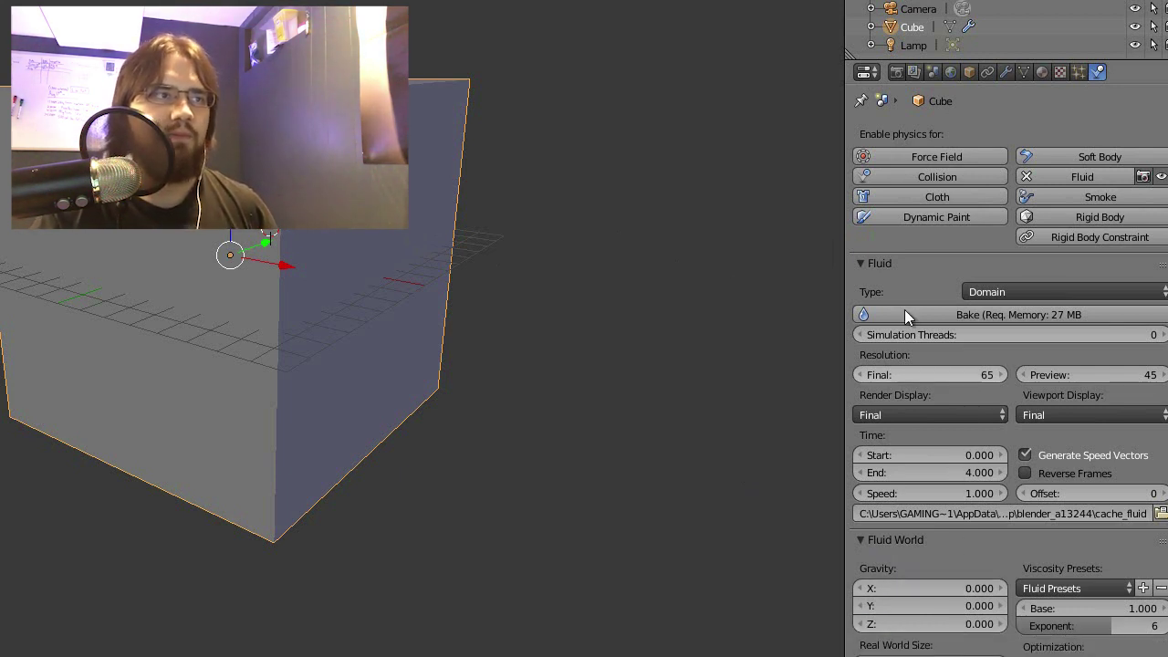
Step: Bake the fluid domain at final resolution 65 and frame the generated level mesh in the view
middle_click_drag(453, 245, 428, 252)
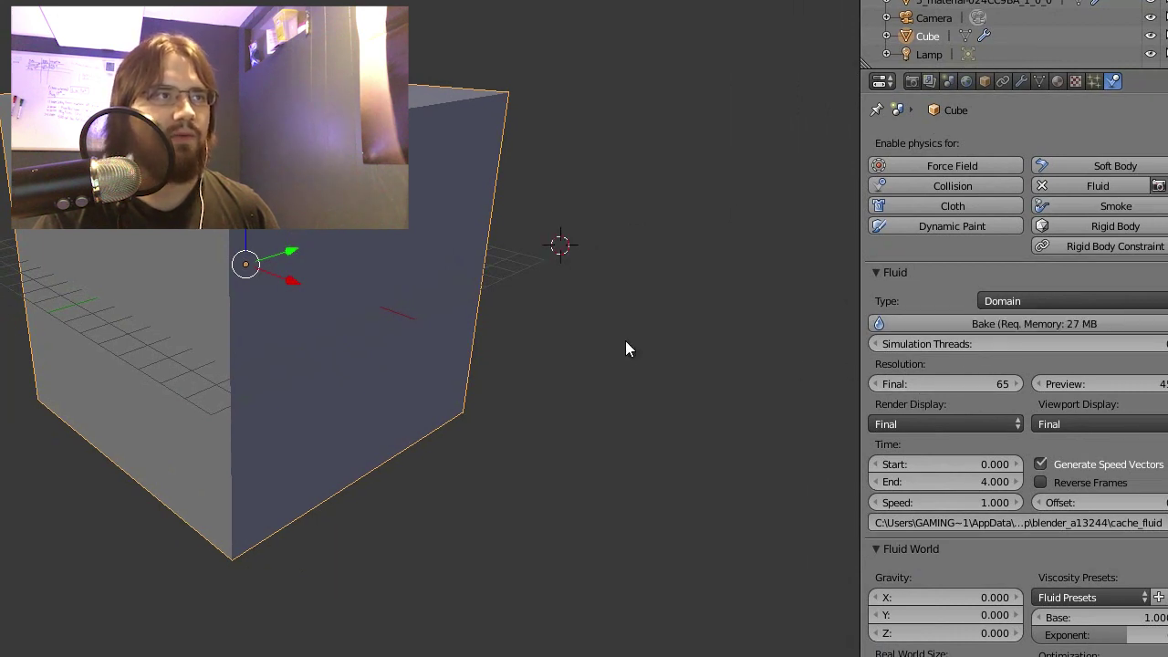
key("alt+a")
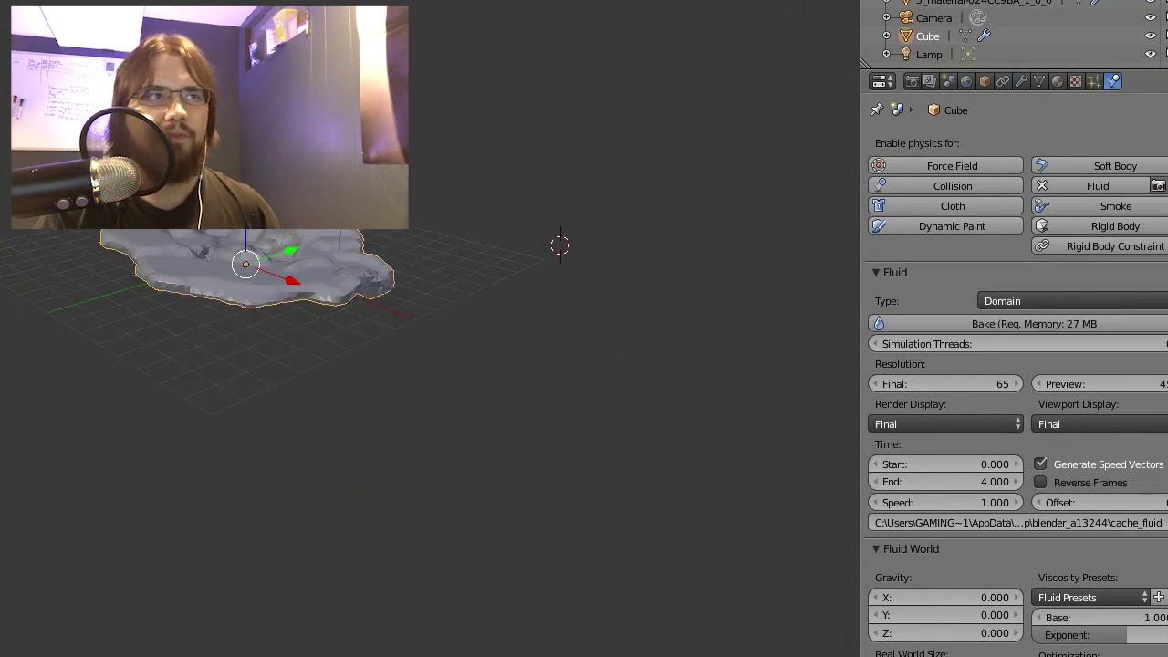
key("KP_Decimal")
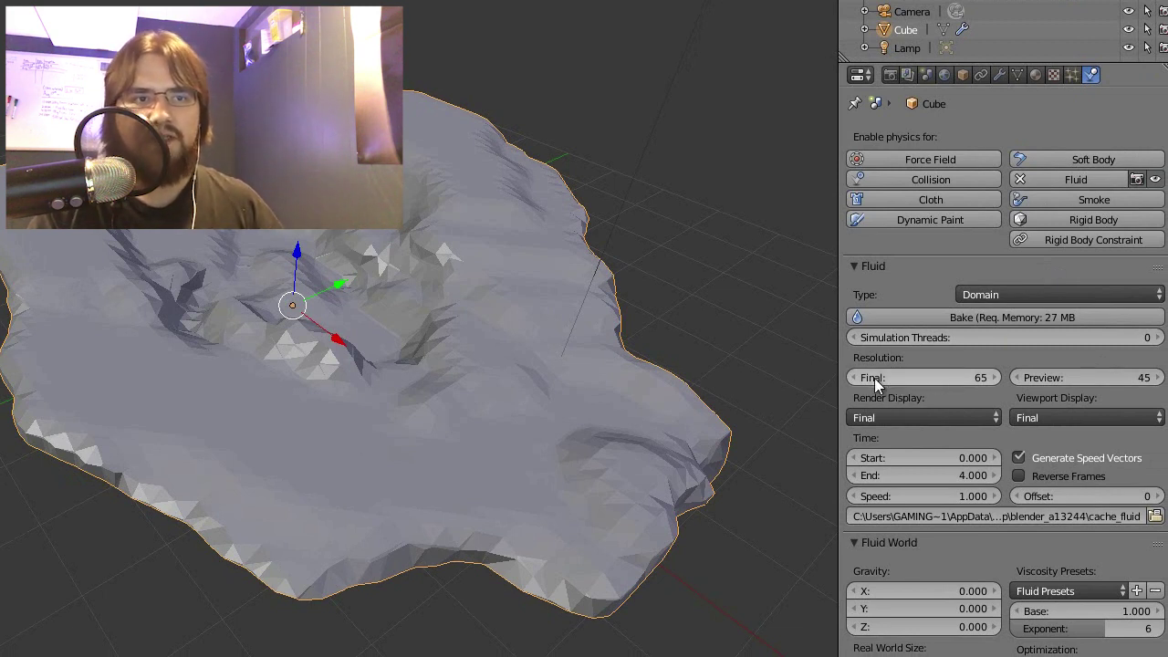
Step: Set the domain's final resolution to 100, rebake the fluid and stop the bake job once the new mesh is generated
left_click(971, 382)
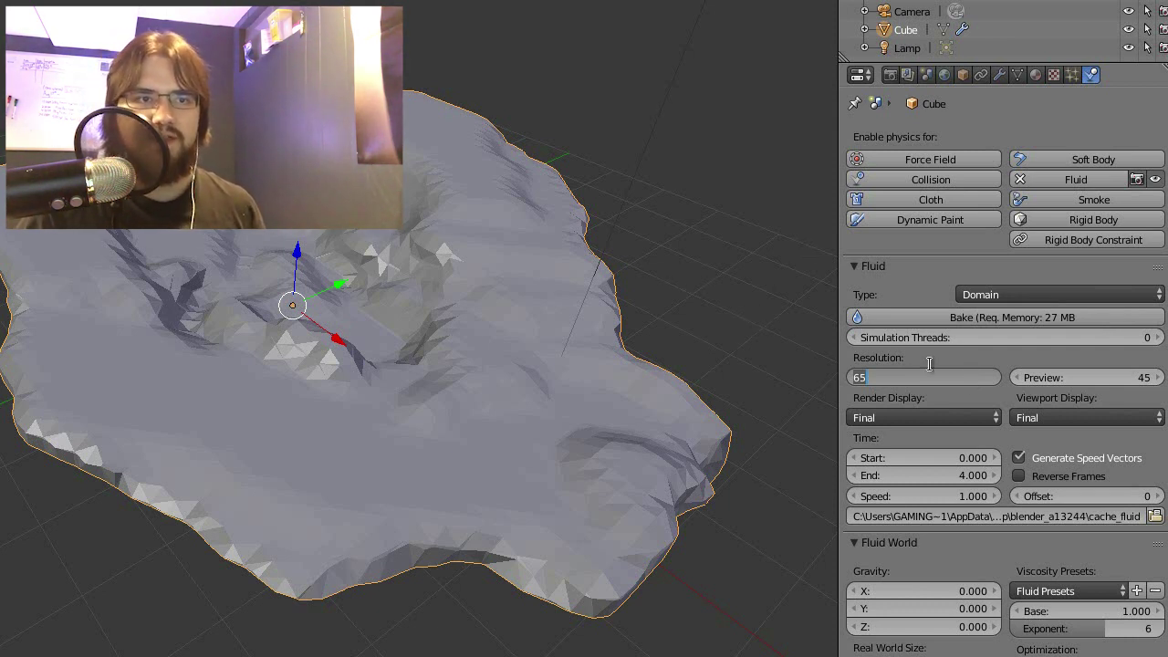
key("Return")
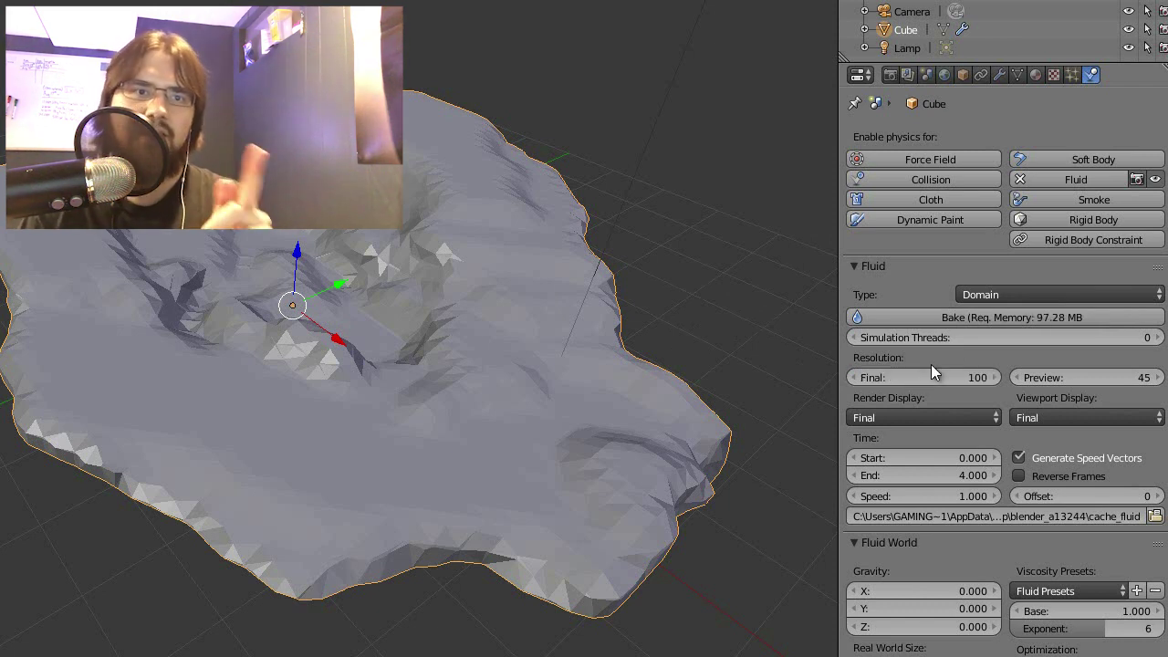
left_click(1028, 320)
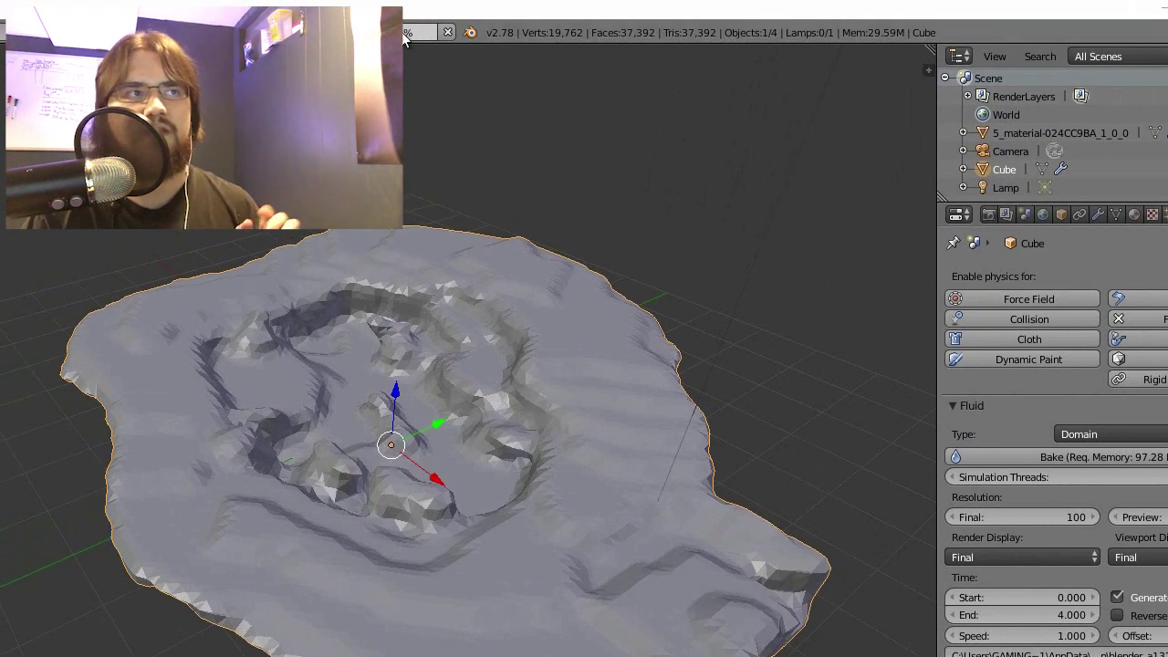
left_click(447, 33)
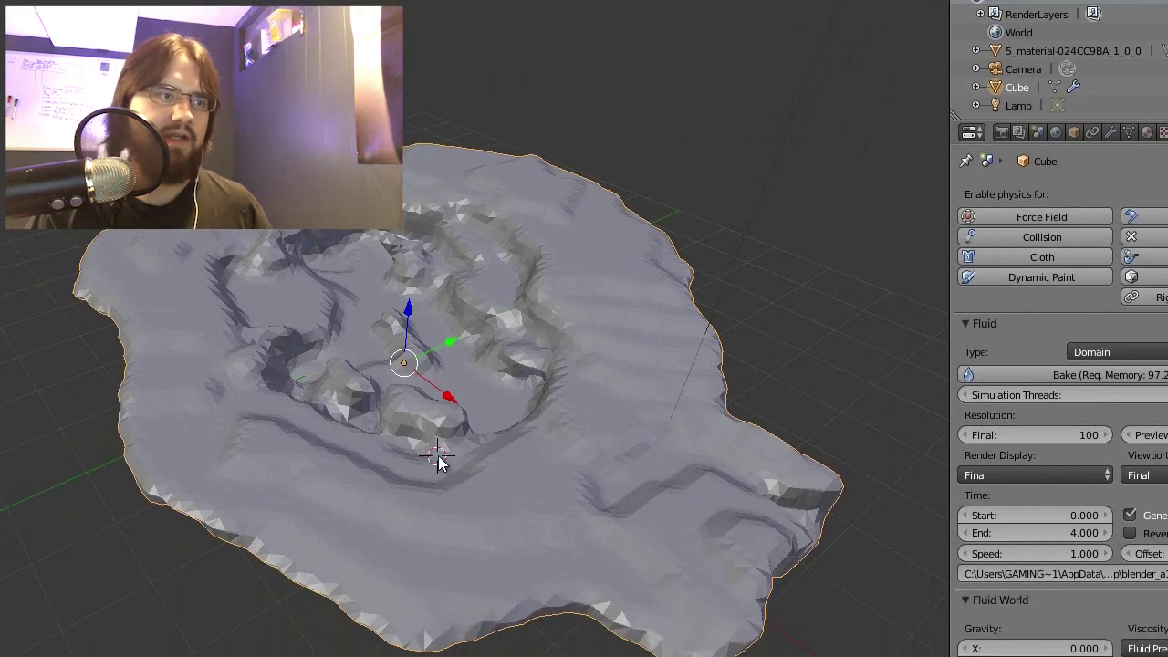
Step: Set the domain's final resolution to 200 and bake the fluid again
middle_click_drag(438, 443, 538, 372)
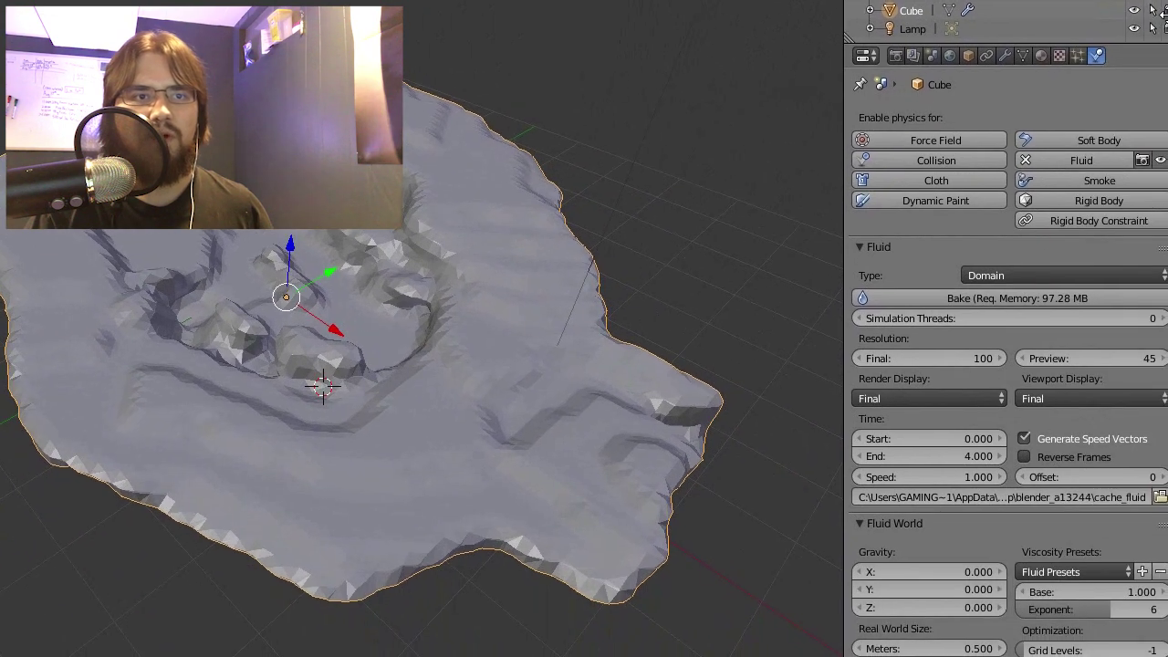
left_click(977, 360)
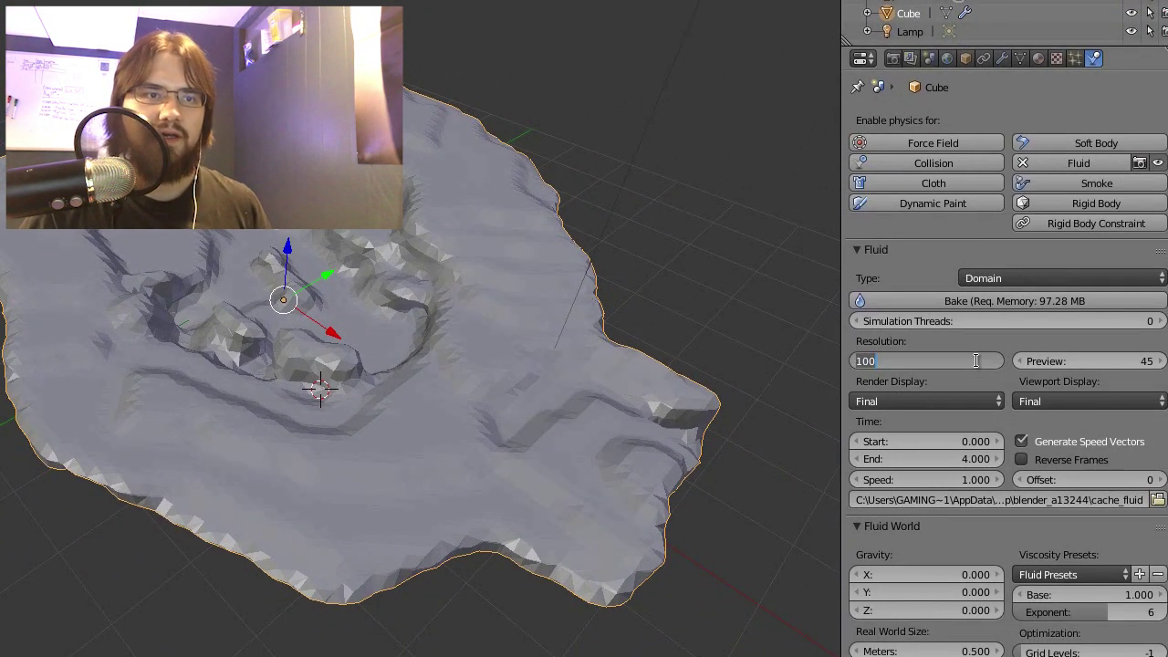
type("200")
key("Return")
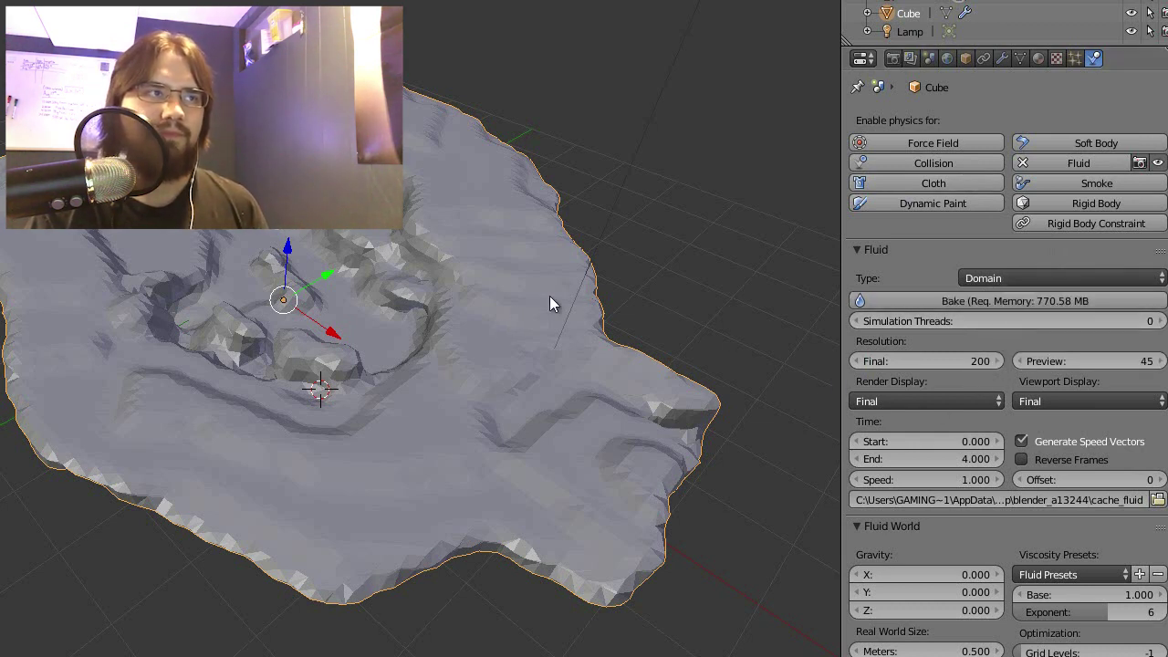
left_click(893, 296)
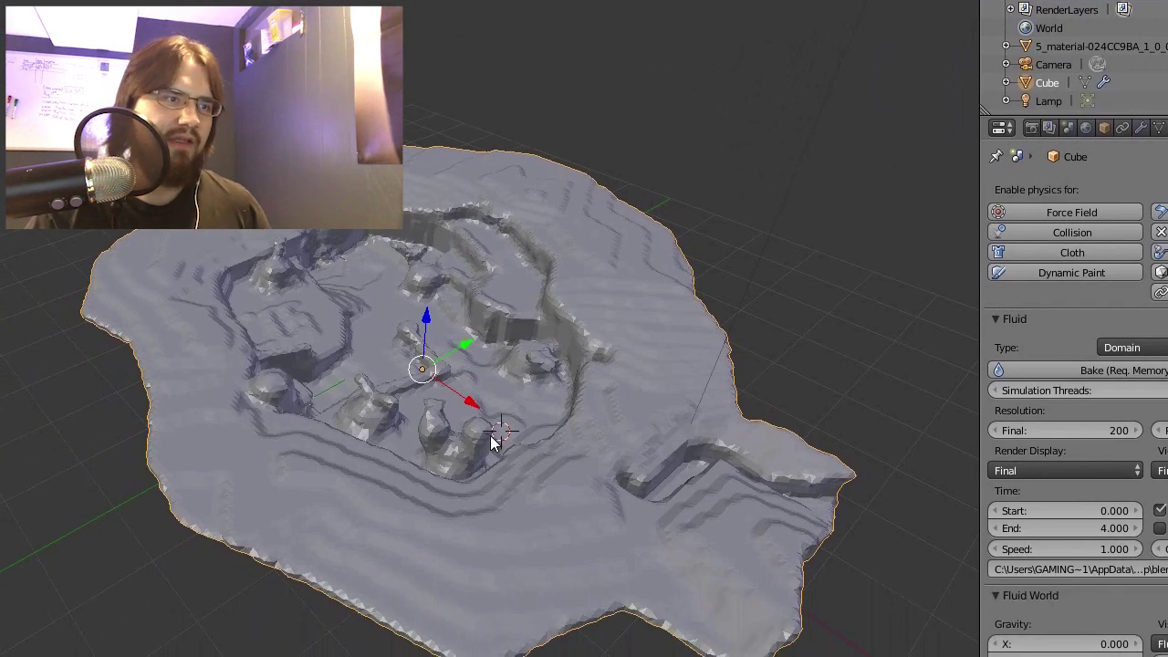
Step: Set the domain's final resolution to 300, rebake the fluid and stop the bake job once the new mesh is generated
middle_click_drag(539, 411, 366, 415)
scroll(365, 415, "up", 6)
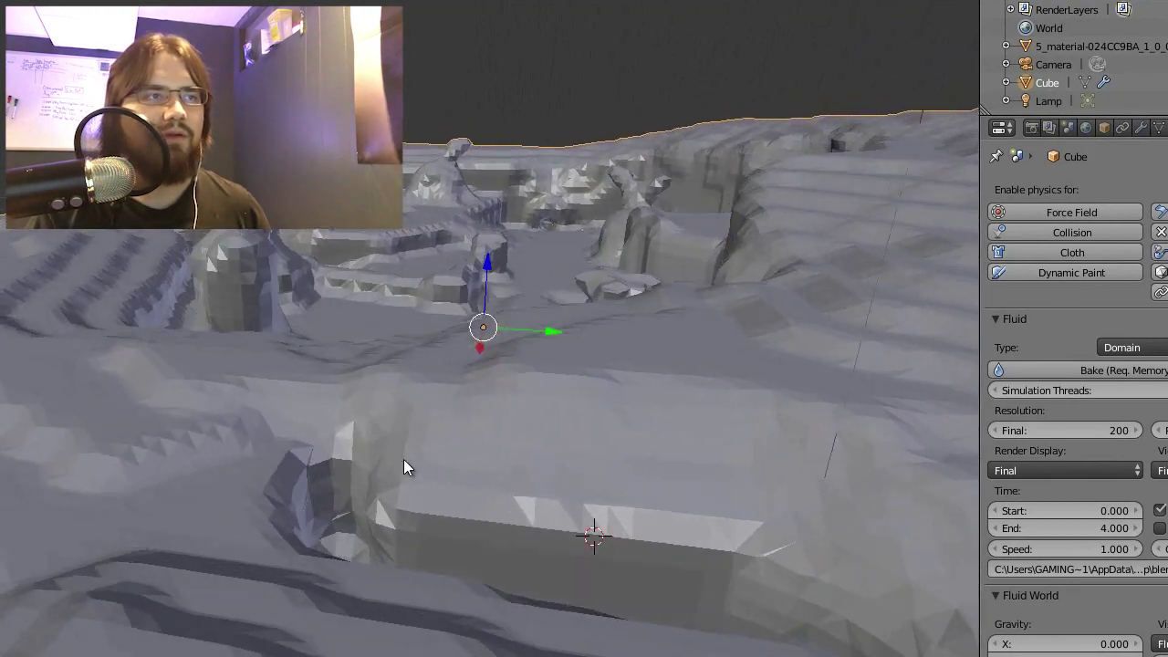
scroll(403, 459, "down", 4)
middle_click_drag(416, 511, 574, 536)
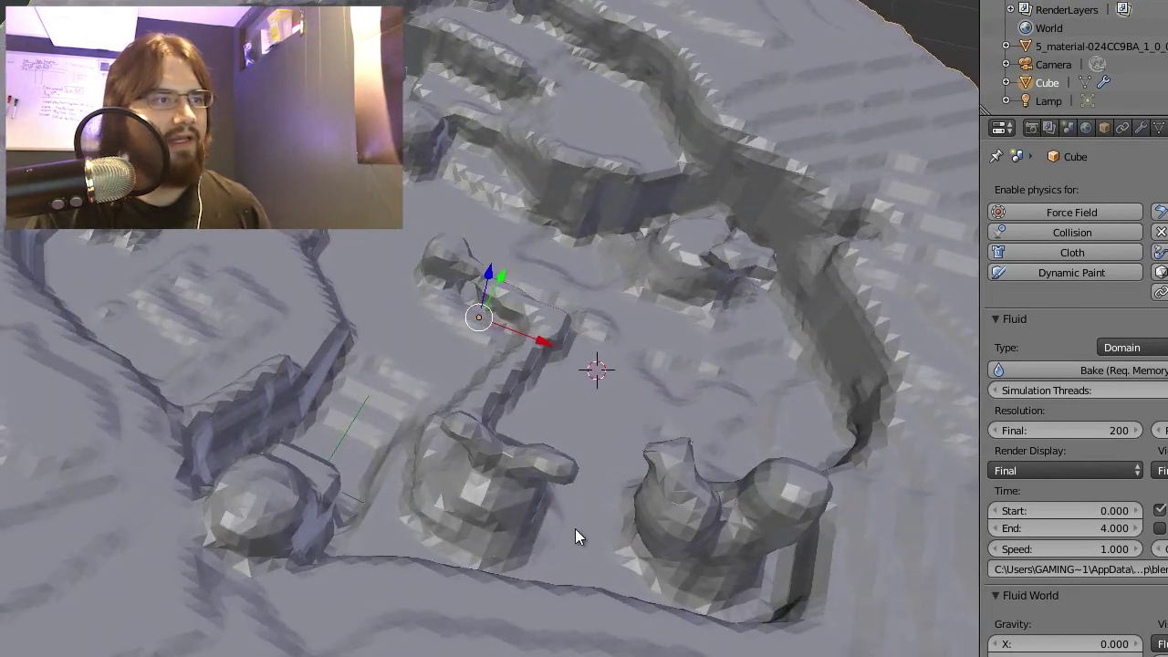
scroll(522, 442, "down", 3)
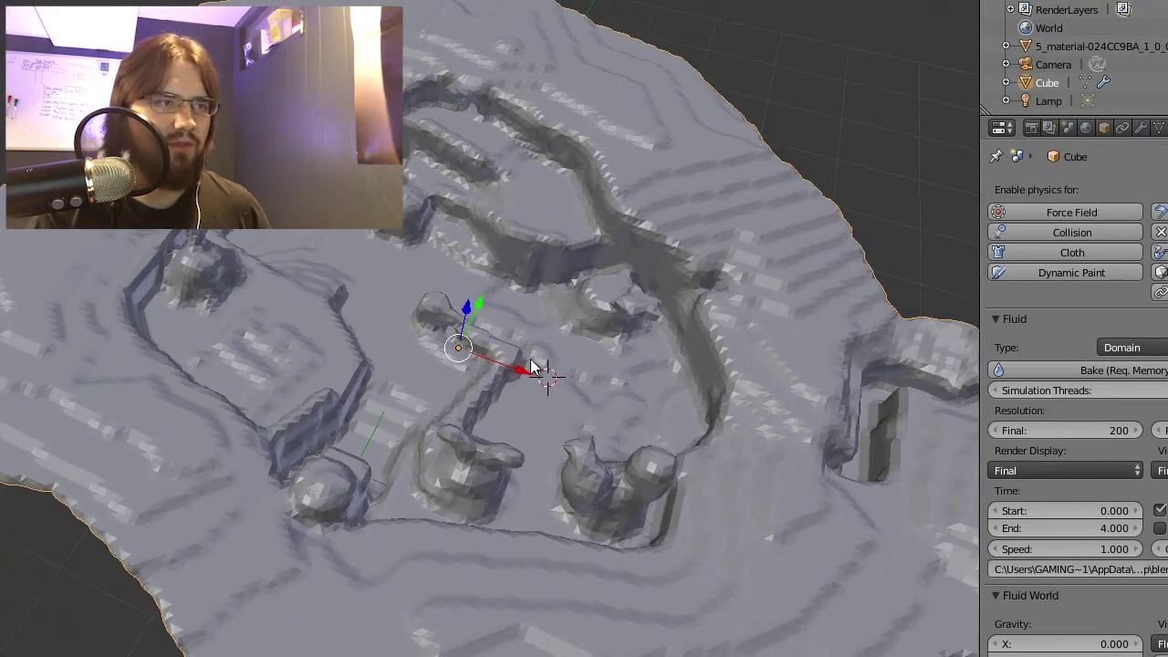
middle_click_drag(532, 368, 446, 315)
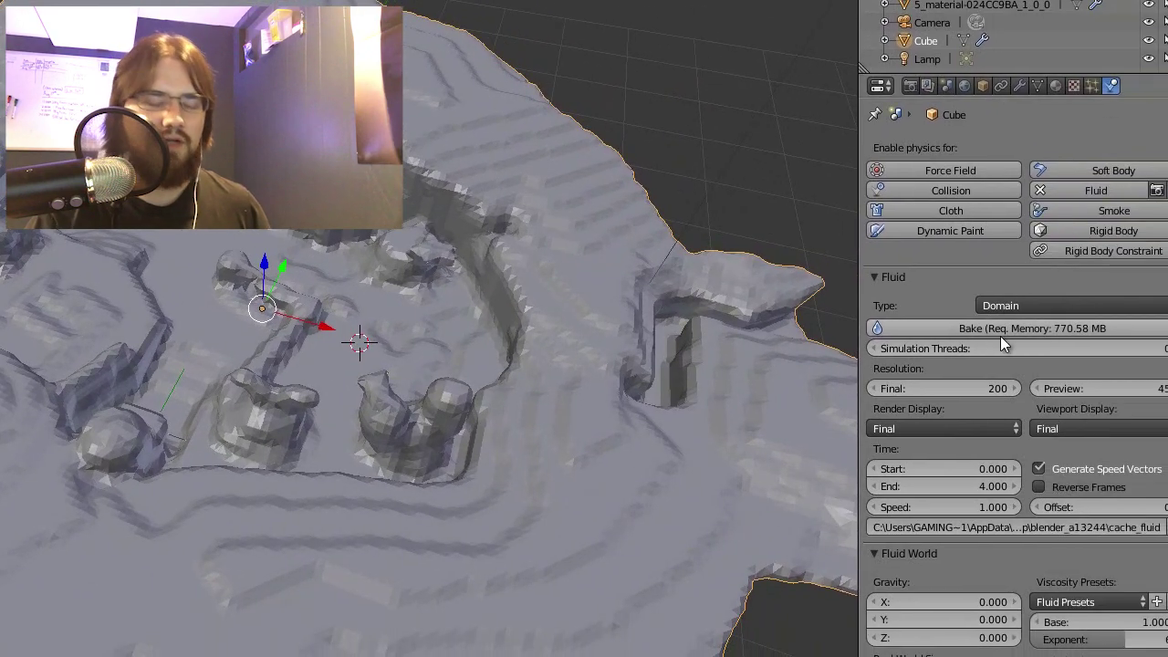
left_click(998, 388)
type("300")
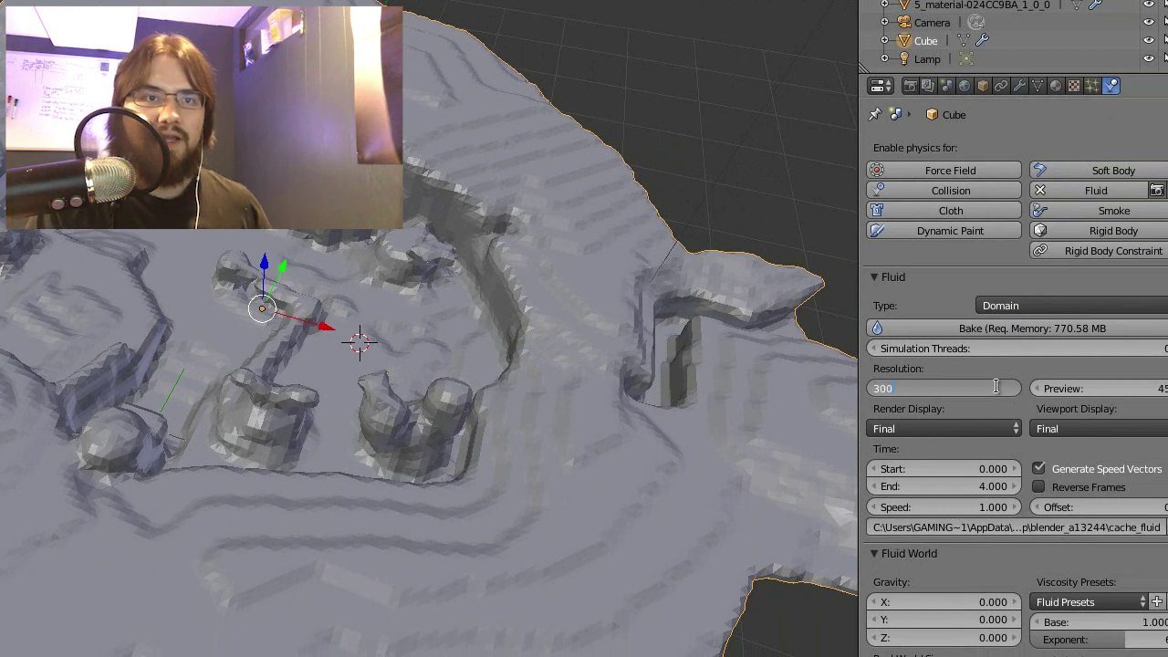
key("Return")
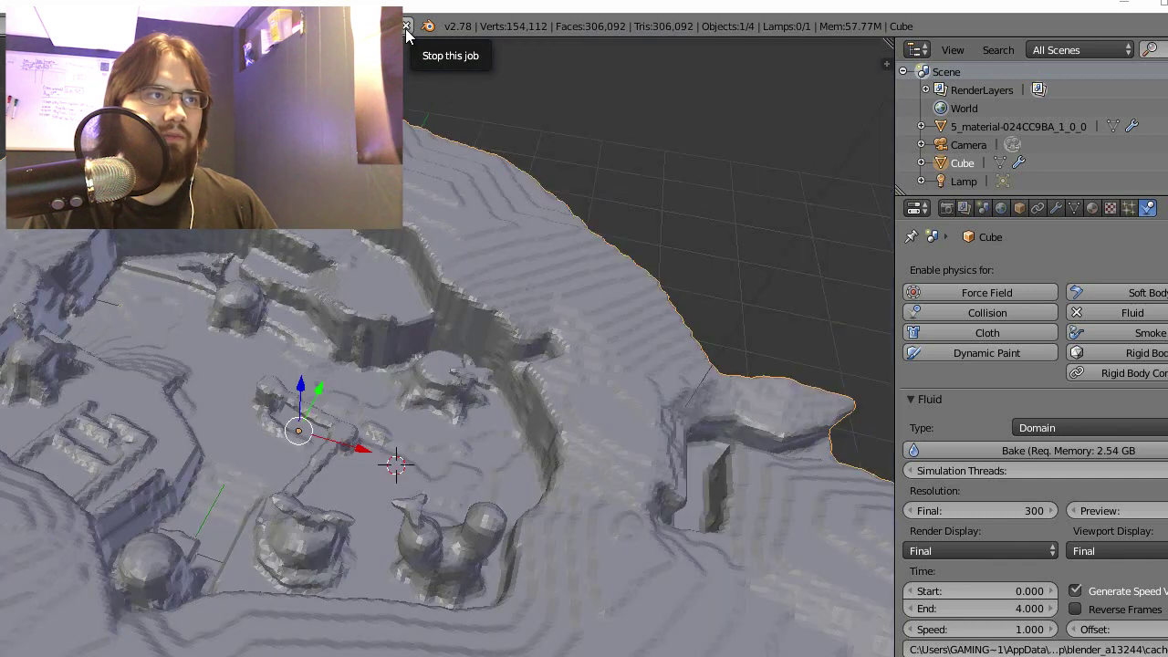
left_click(407, 29)
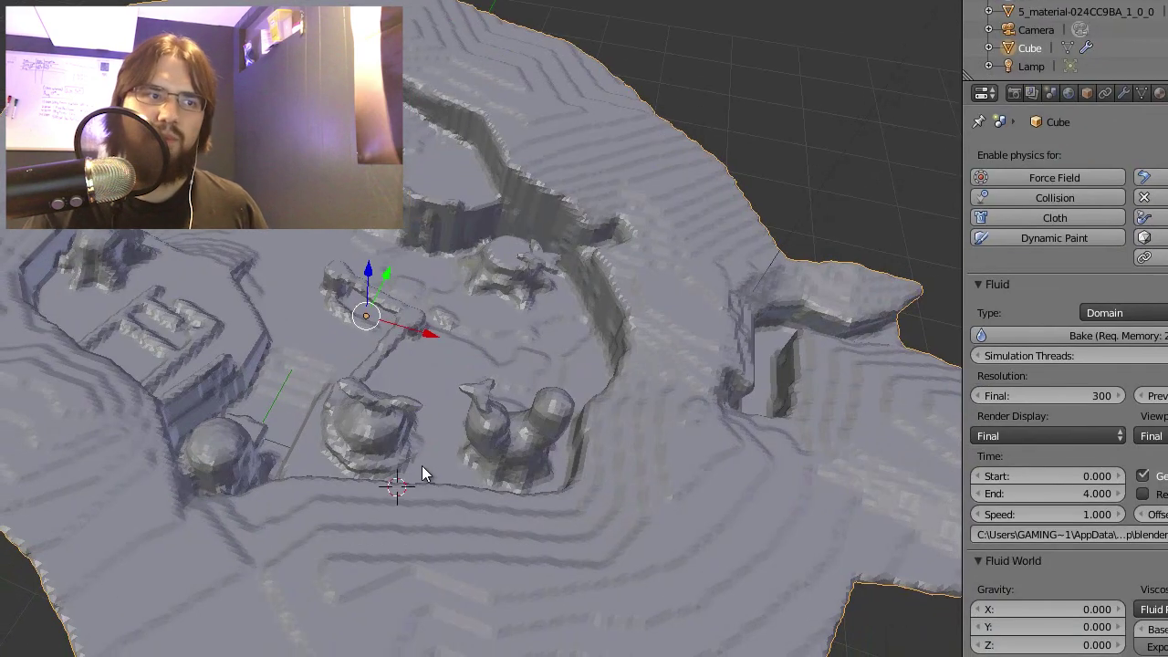
Step: Add a Solidify modifier to the baked fluid domain cube
middle_click_drag(454, 374, 405, 259)
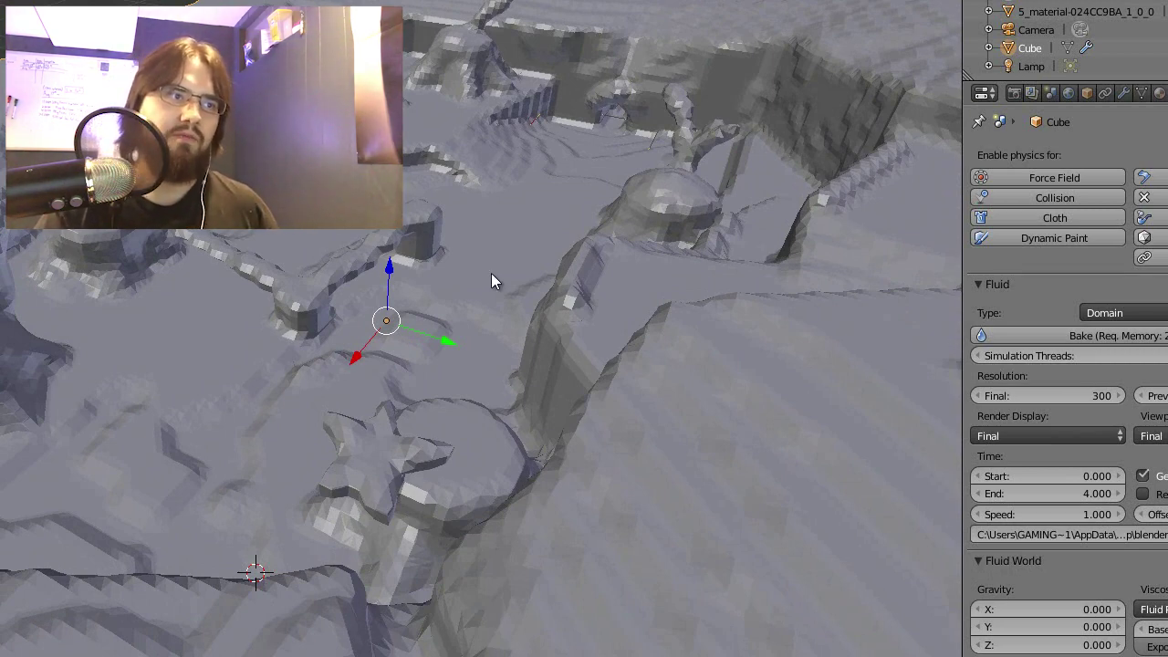
scroll(490, 281, "up", 1)
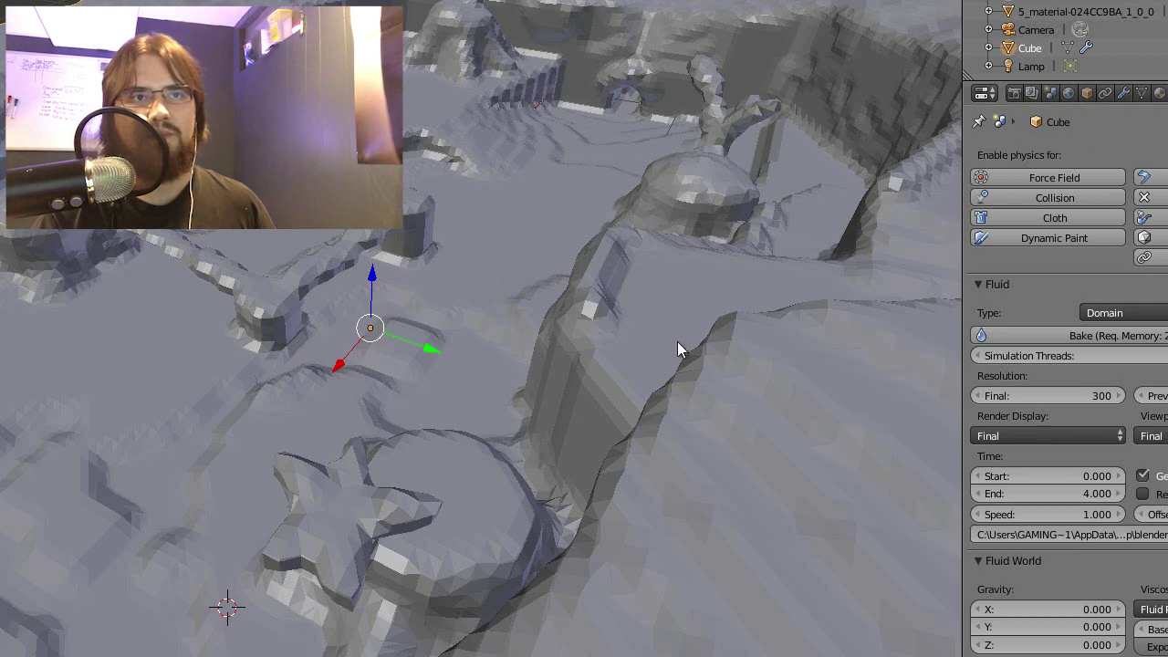
left_click(1123, 93)
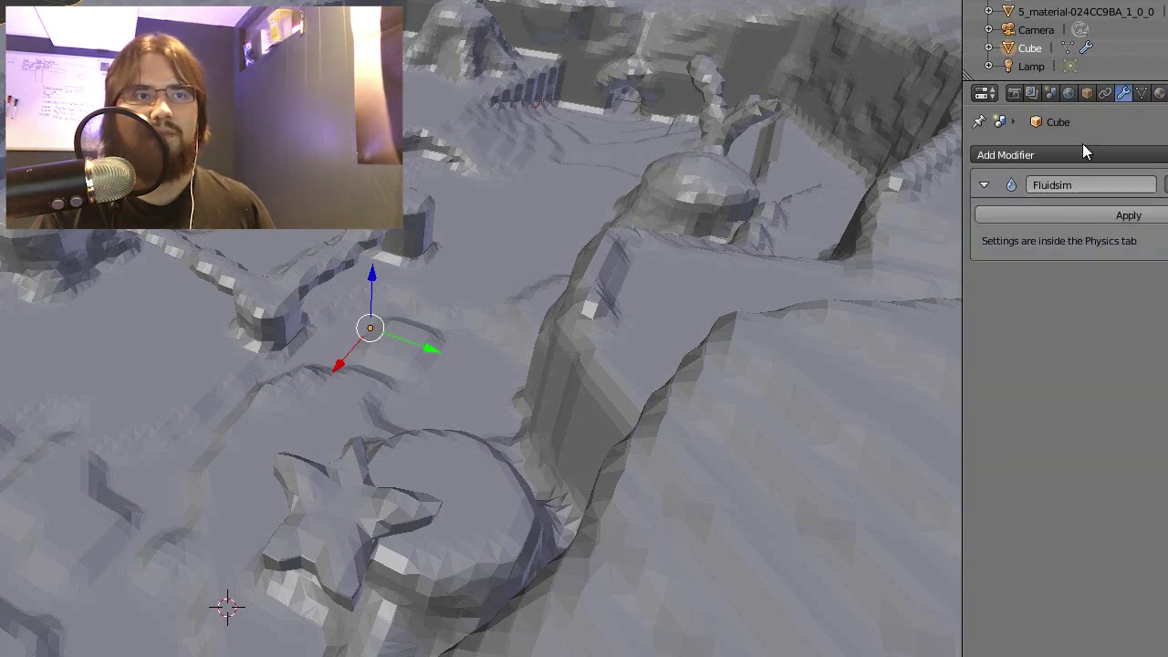
left_click(1082, 153)
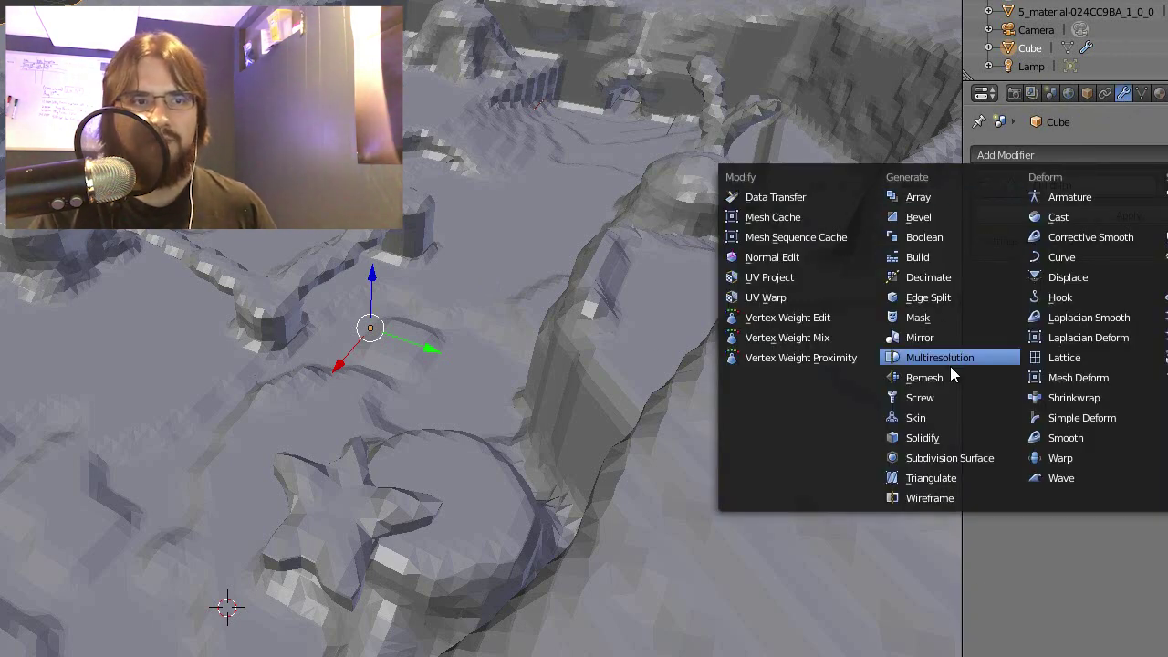
left_click(939, 437)
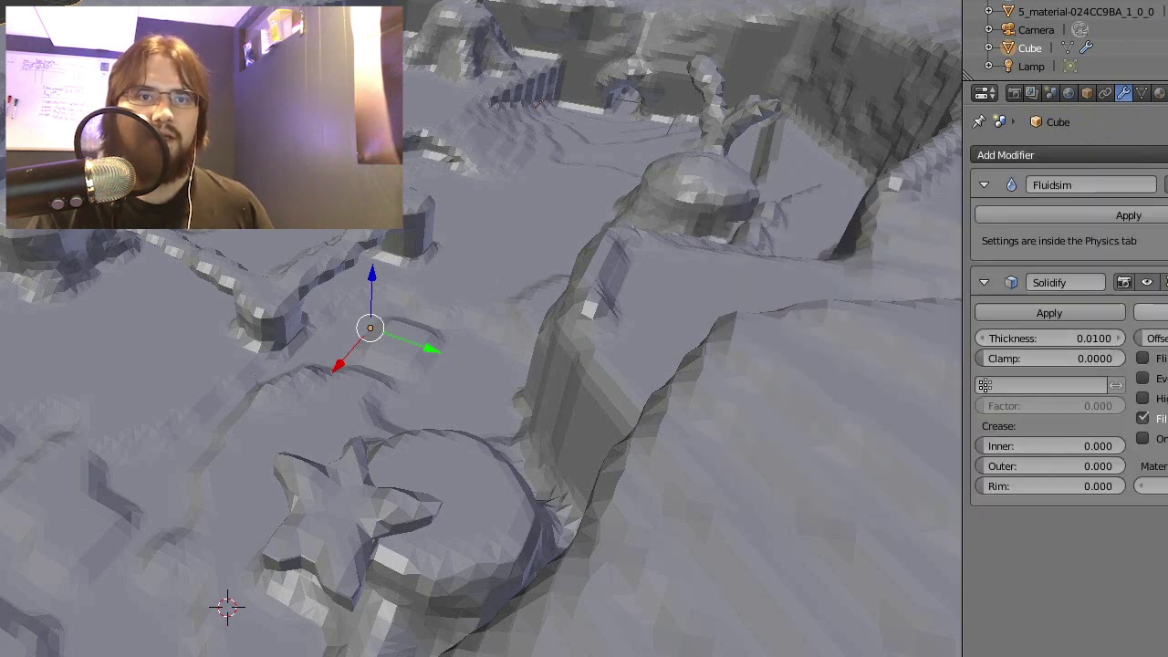
Step: Remove the Solidify modifier from the cube and examine the baked mesh's surface up close and from a distance
left_click(1165, 282)
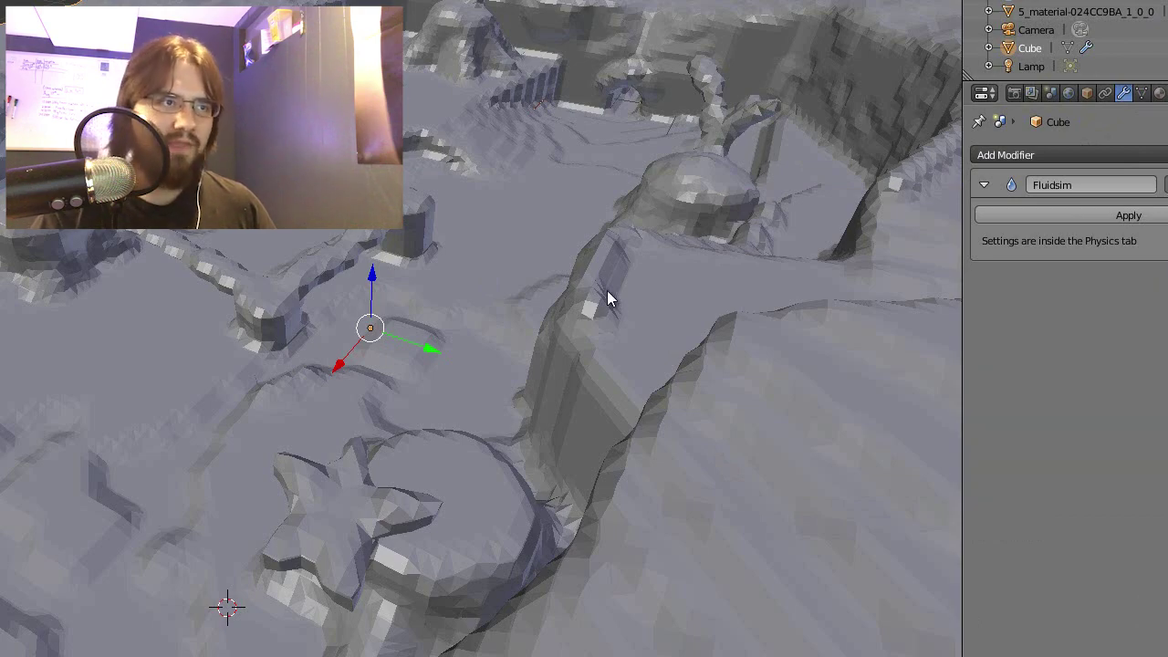
scroll(600, 280, "down", 5)
scroll(599, 280, "down", 6)
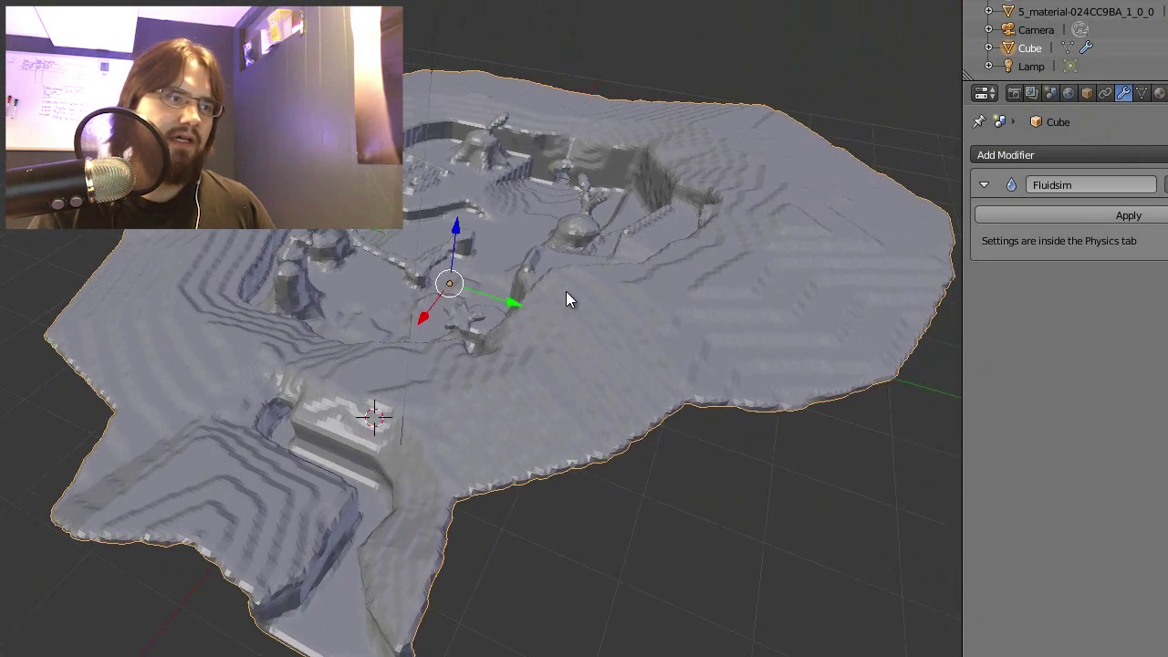
scroll(356, 379, "up", 10)
left_click(372, 373)
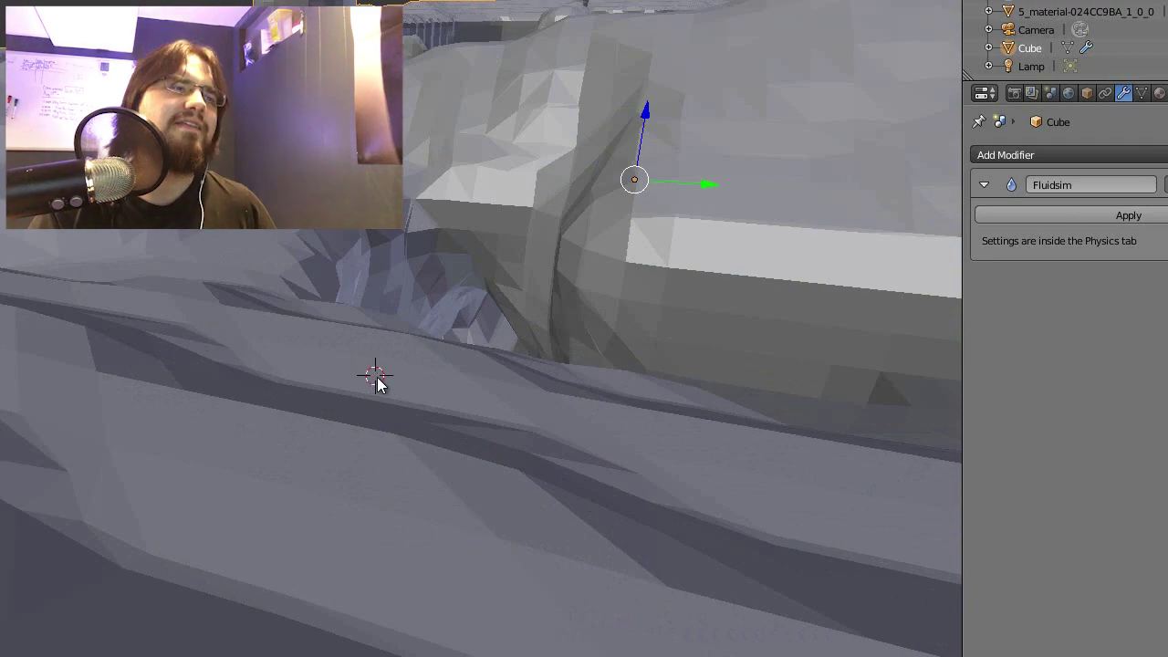
scroll(442, 352, "up", 8)
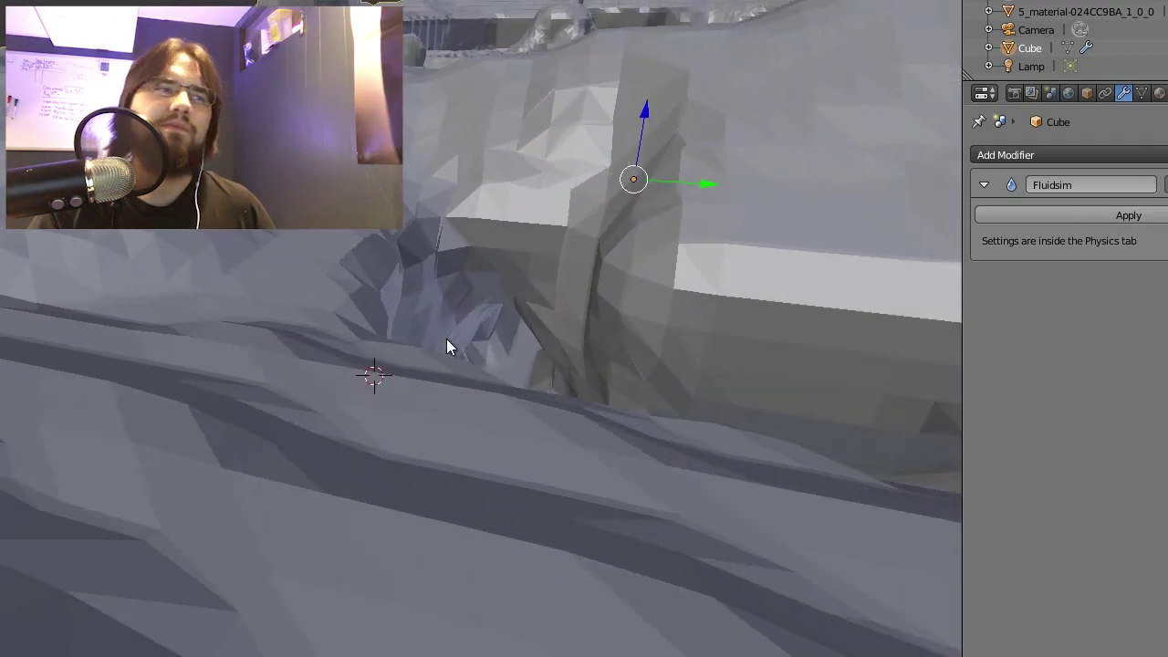
scroll(427, 344, "up", 8)
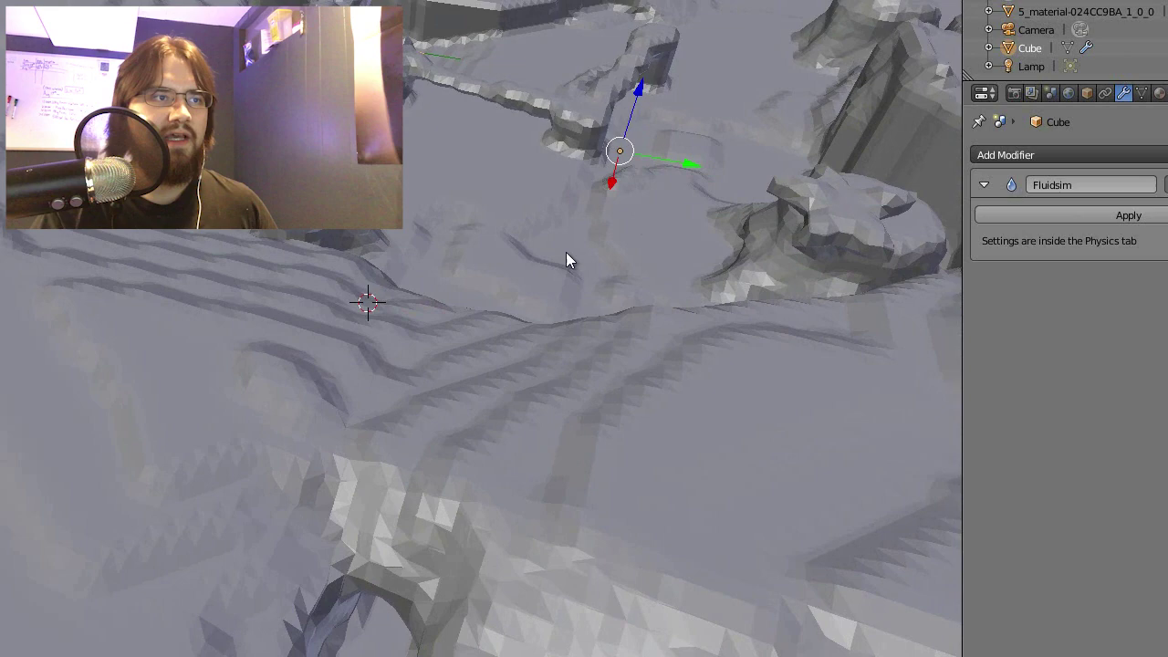
scroll(529, 274, "down", 15)
middle_click_drag(487, 290, 590, 247)
scroll(589, 245, "up", 2)
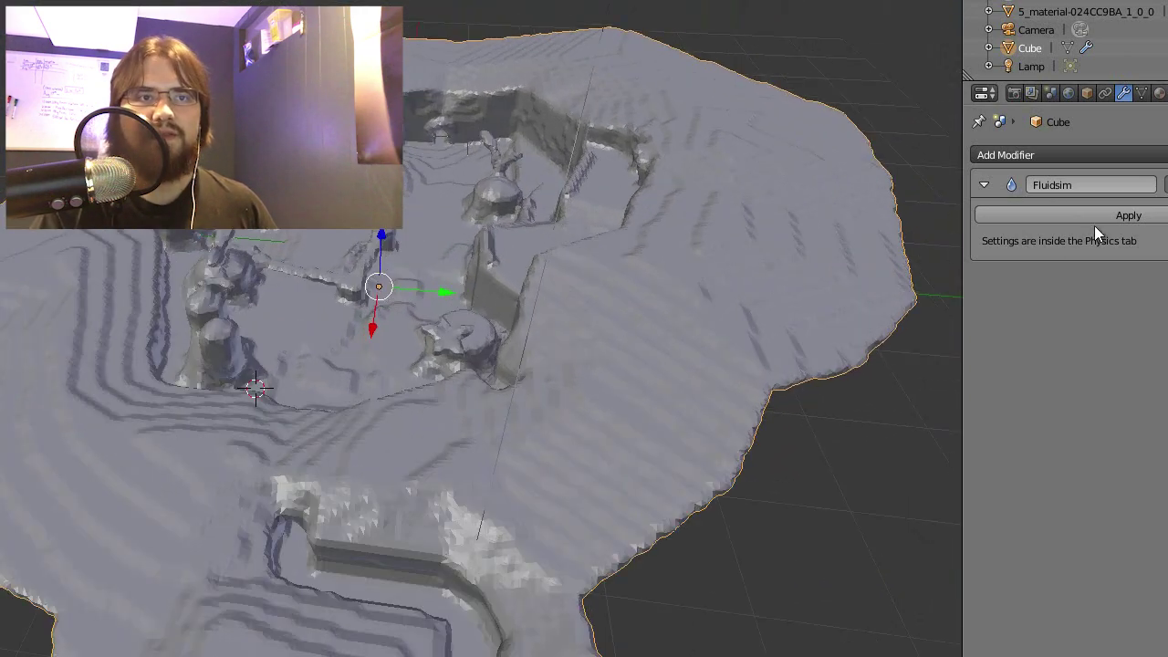
Step: Apply the Fluidsim modifier to the cube, turning the baked fluid surface into real mesh geometry
left_click_drag(962, 274, 853, 273)
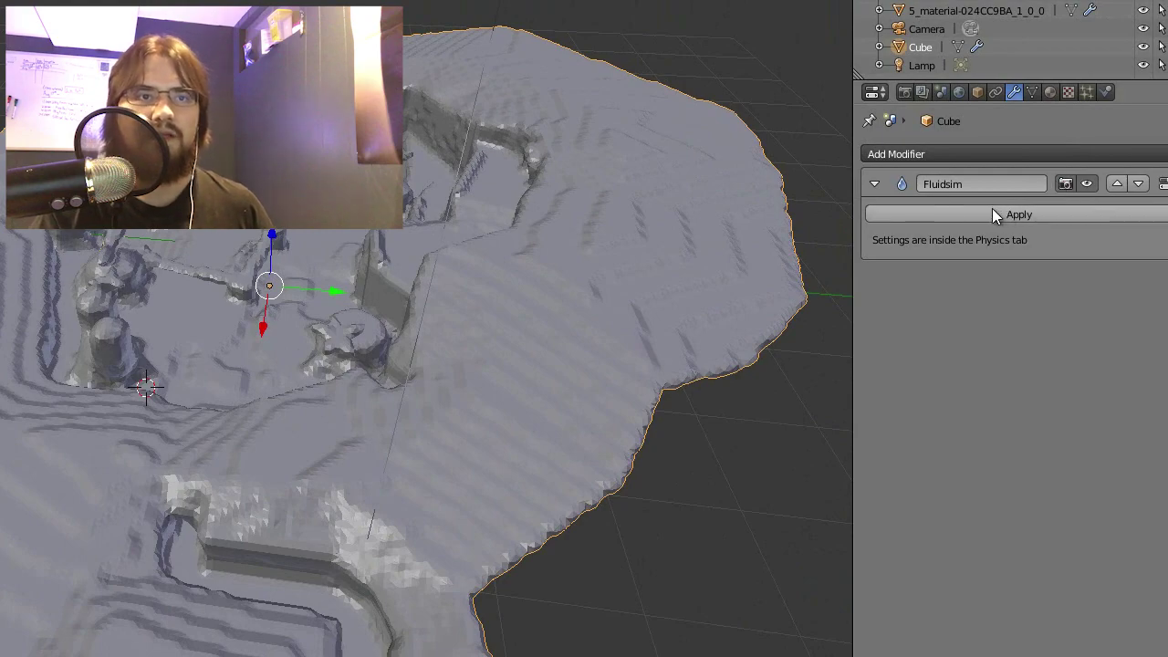
left_click(993, 213)
mouse_move(334, 326)
middle_mouse_down()
mouse_move(443, 268)
mouse_move(444, 308)
mouse_move(391, 323)
mouse_move(354, 314)
middle_mouse_up()
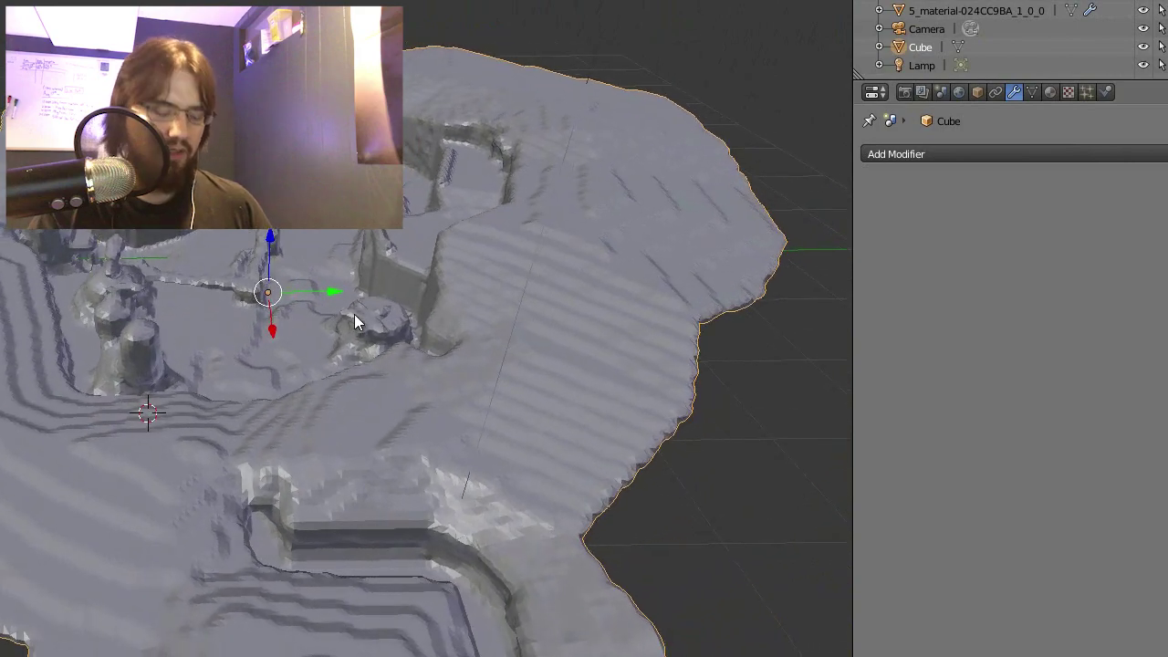
Step: Examine the cube's mesh topology in Edit Mode with all of its geometry deselected
key("Tab")
key("a")
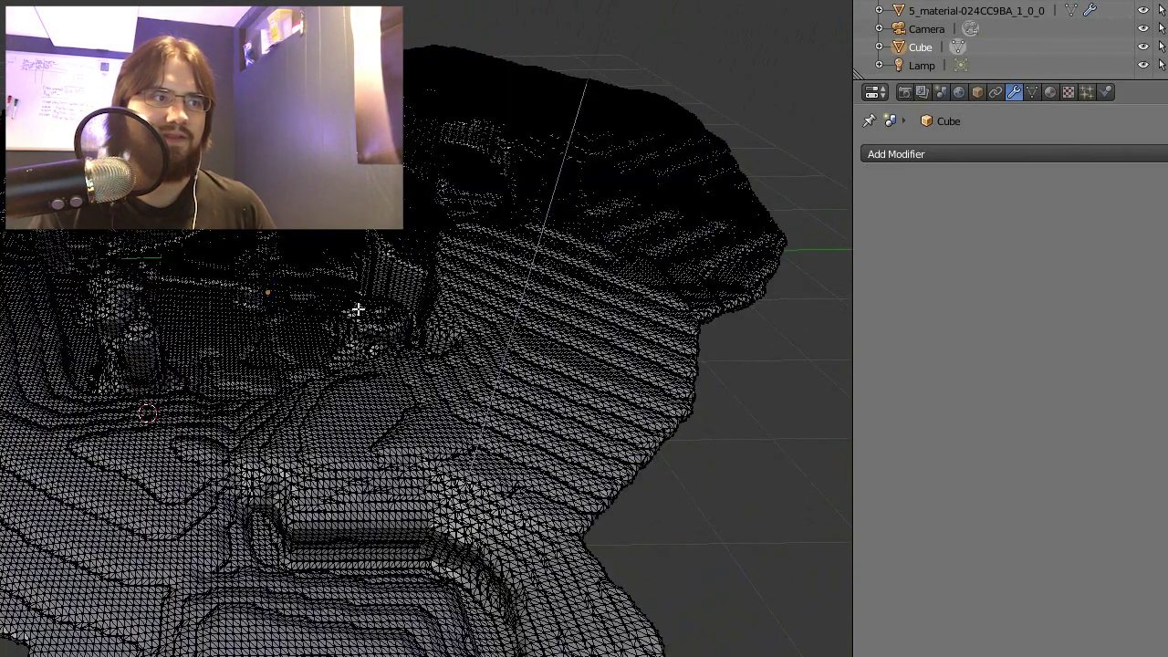
scroll(358, 309, "down", 3)
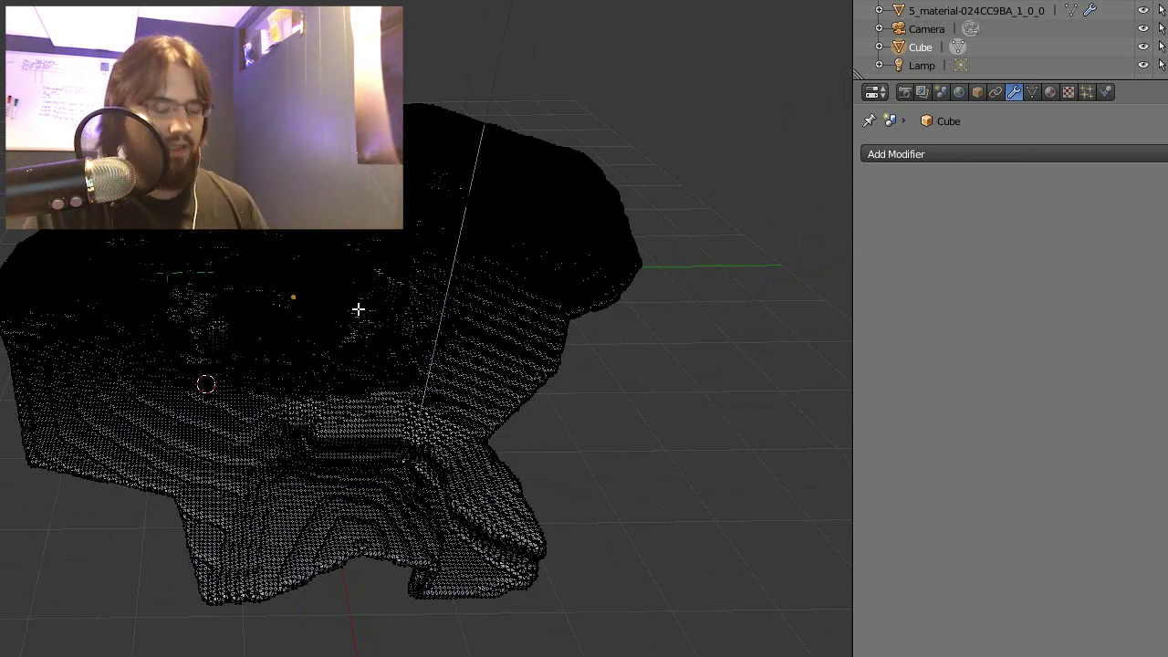
scroll(396, 246, "up", 5)
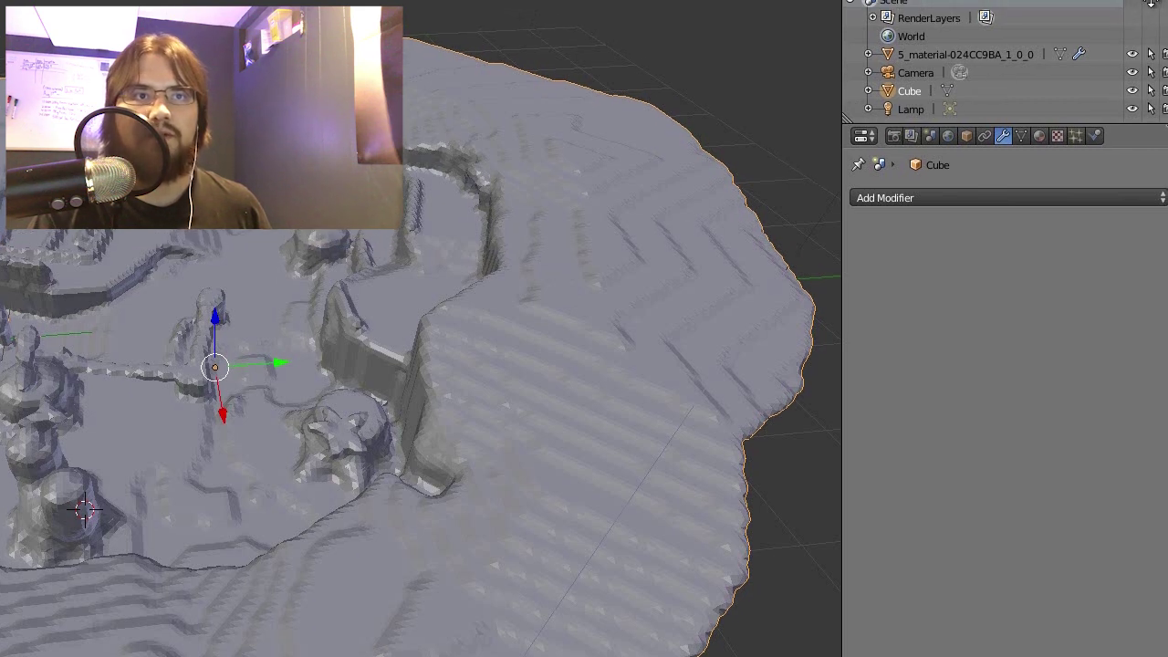
Step: Select the original level mesh and temporarily hide the cube to compare the original geometry with the baked mesh
left_click(944, 54)
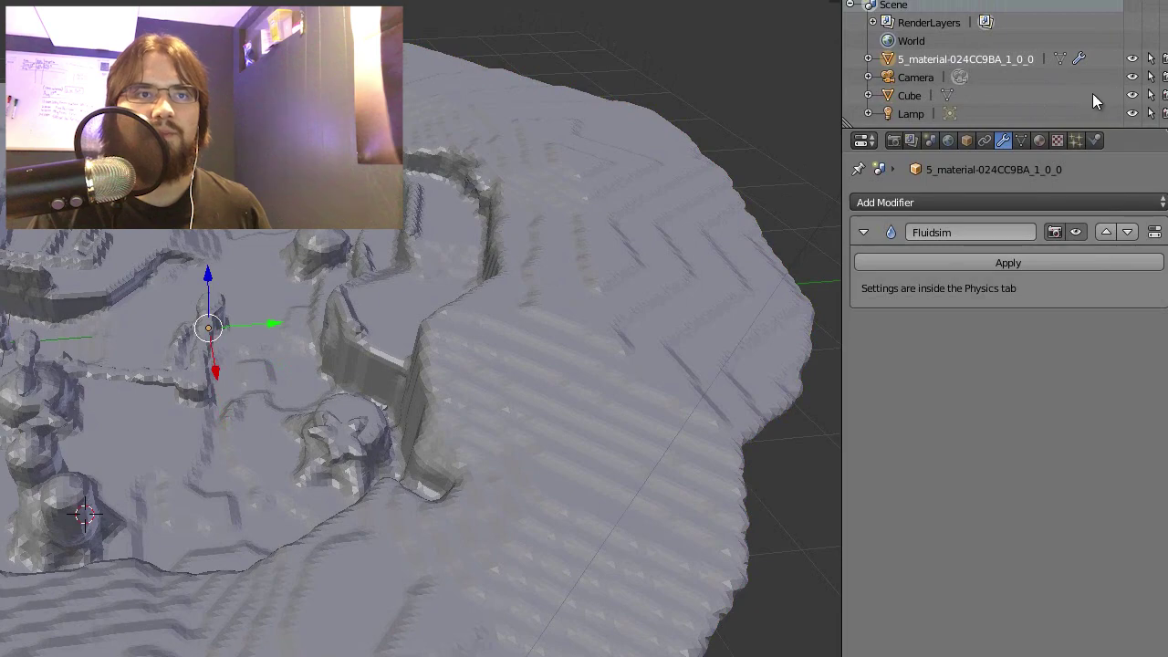
left_click(1131, 96)
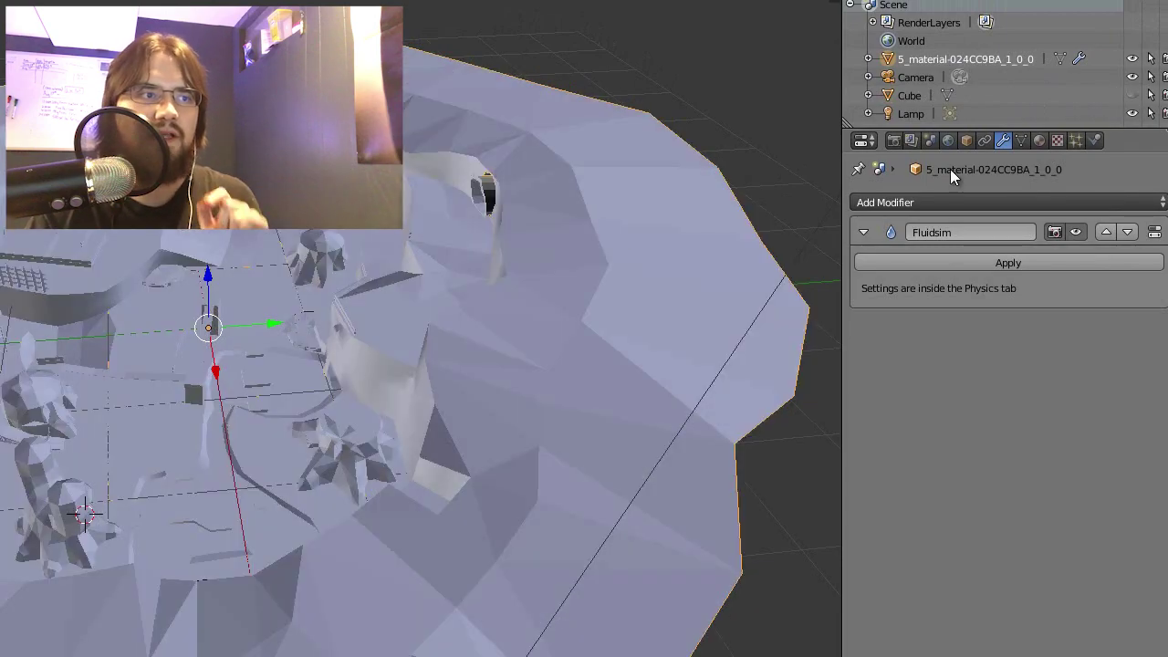
mouse_move(369, 393)
middle_mouse_down()
mouse_move(466, 353)
mouse_move(442, 385)
mouse_move(395, 392)
mouse_move(383, 407)
middle_mouse_up()
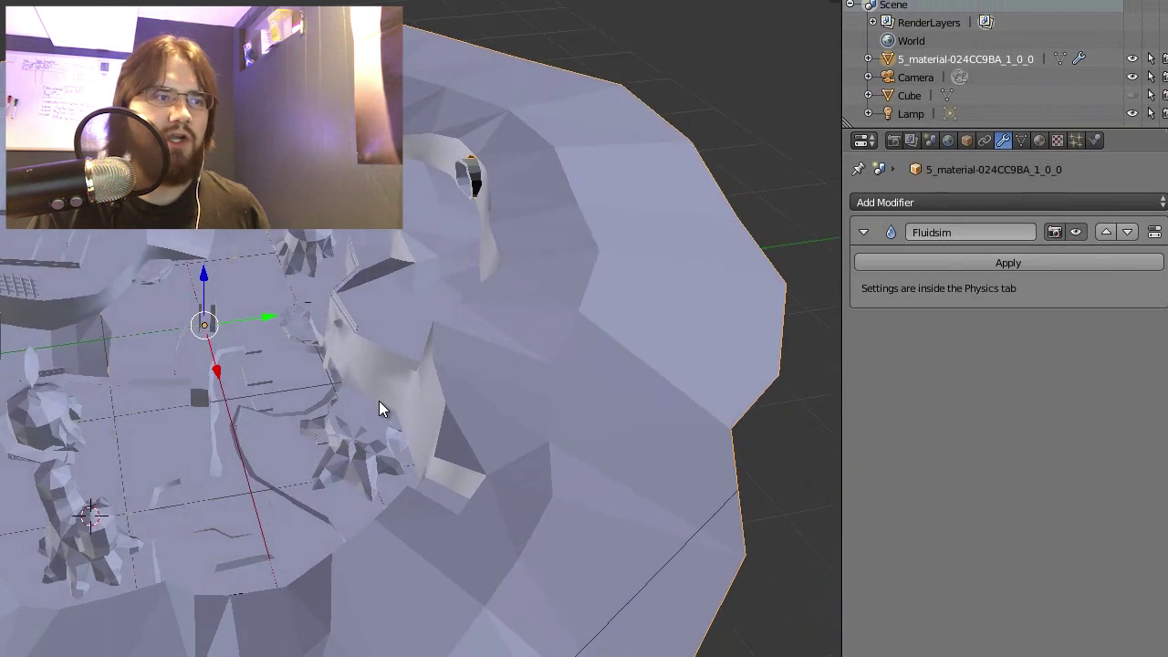
left_click(1132, 95)
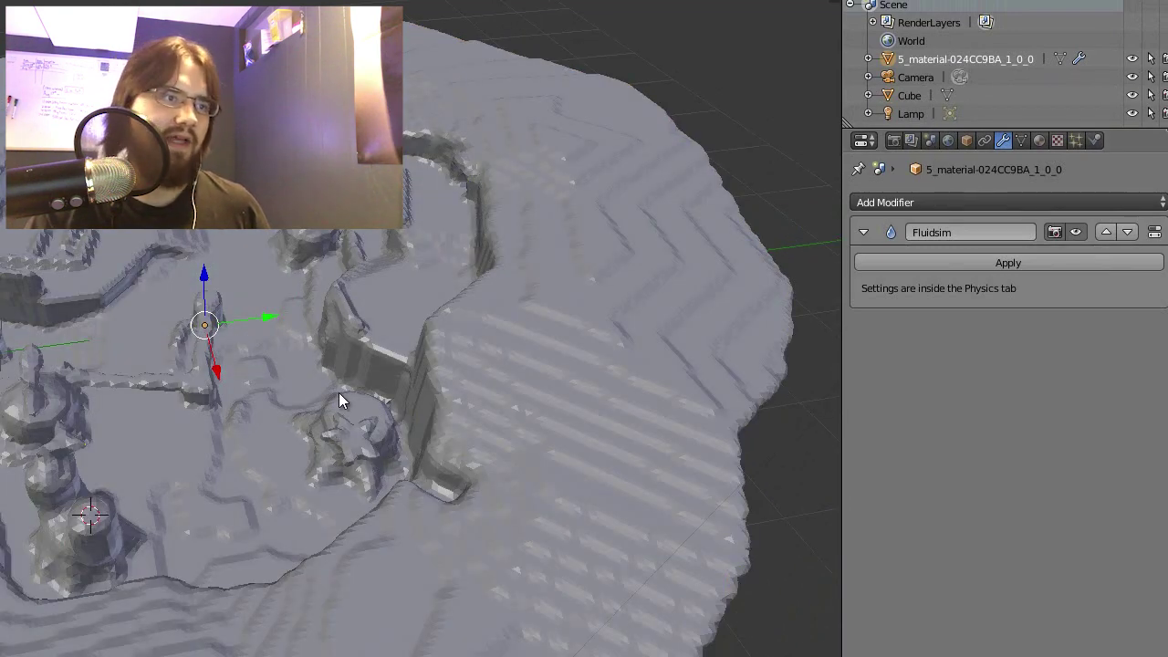
middle_click_drag(338, 392, 441, 369)
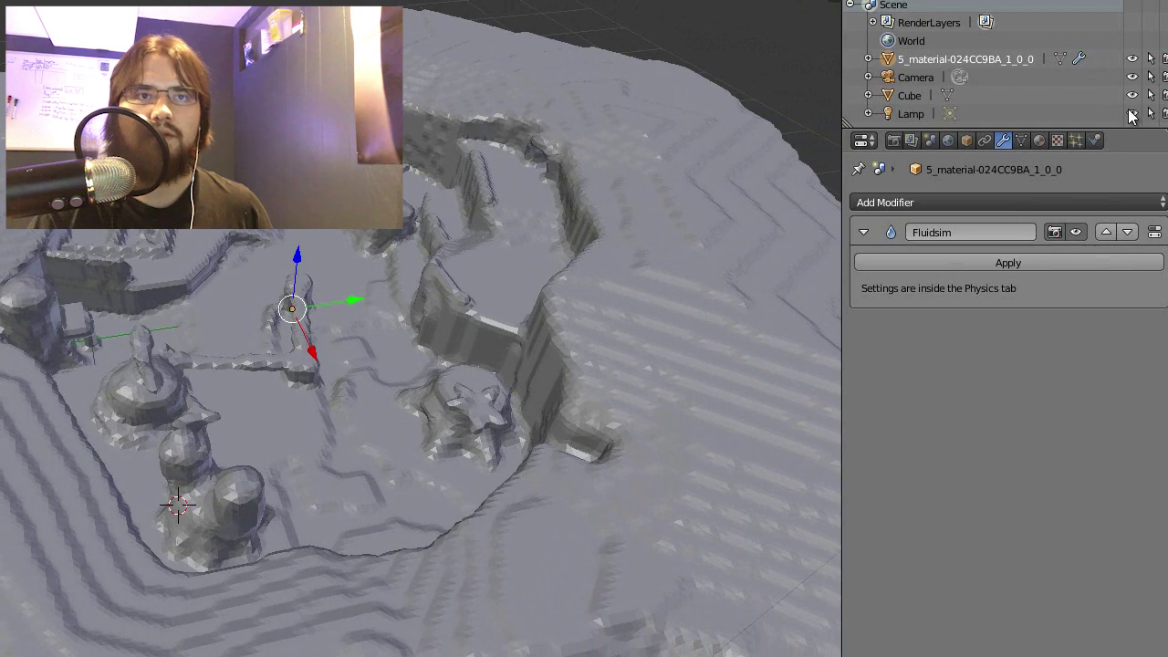
Step: Delete the original level mesh 5_material-024CC9BA_1_0_0 from the scene, keeping the baked cube
right_click(979, 58)
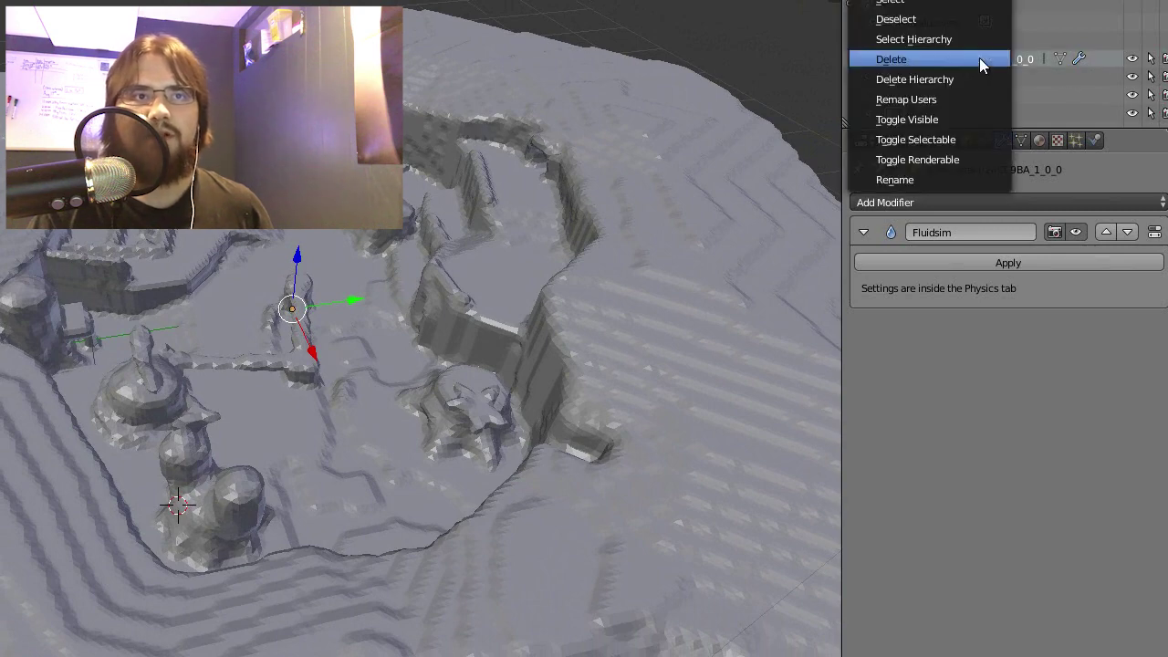
left_click(910, 62)
middle_click_drag(775, 269, 447, 292)
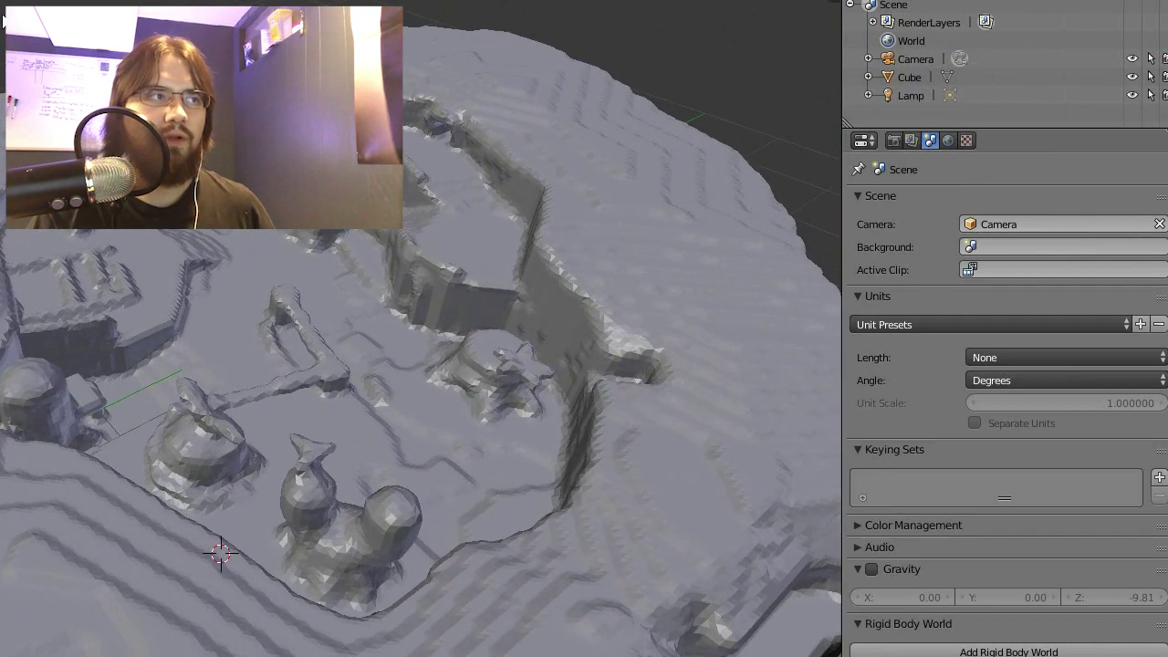